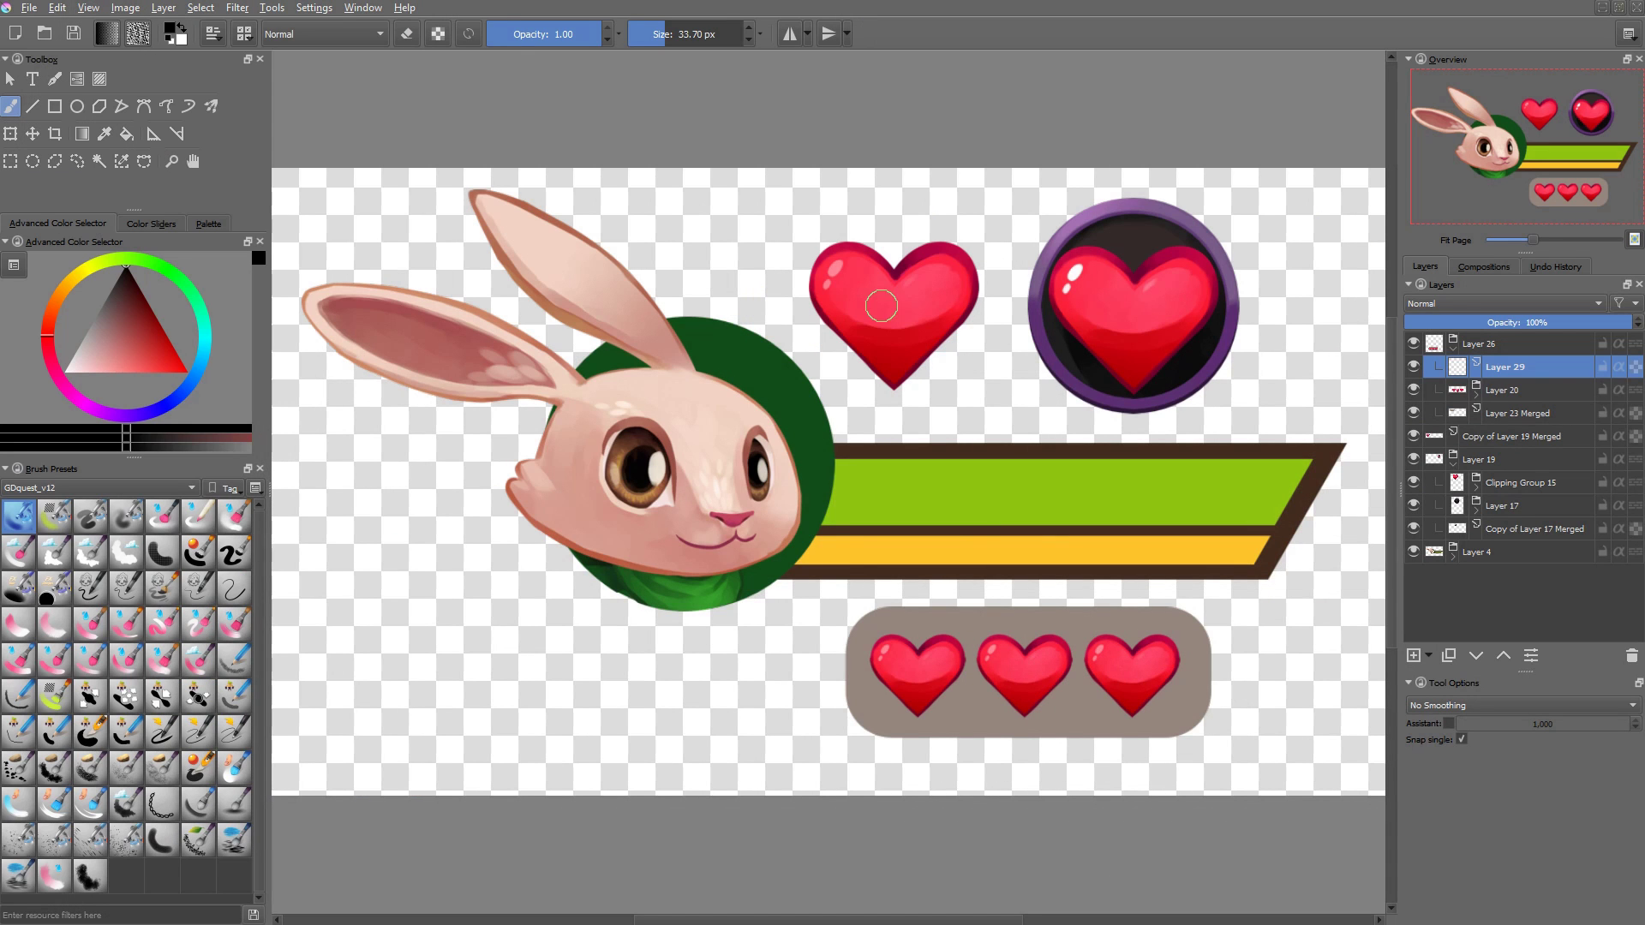
pyautogui.moveTo(902, 356); pyautogui.dragTo(904, 353)
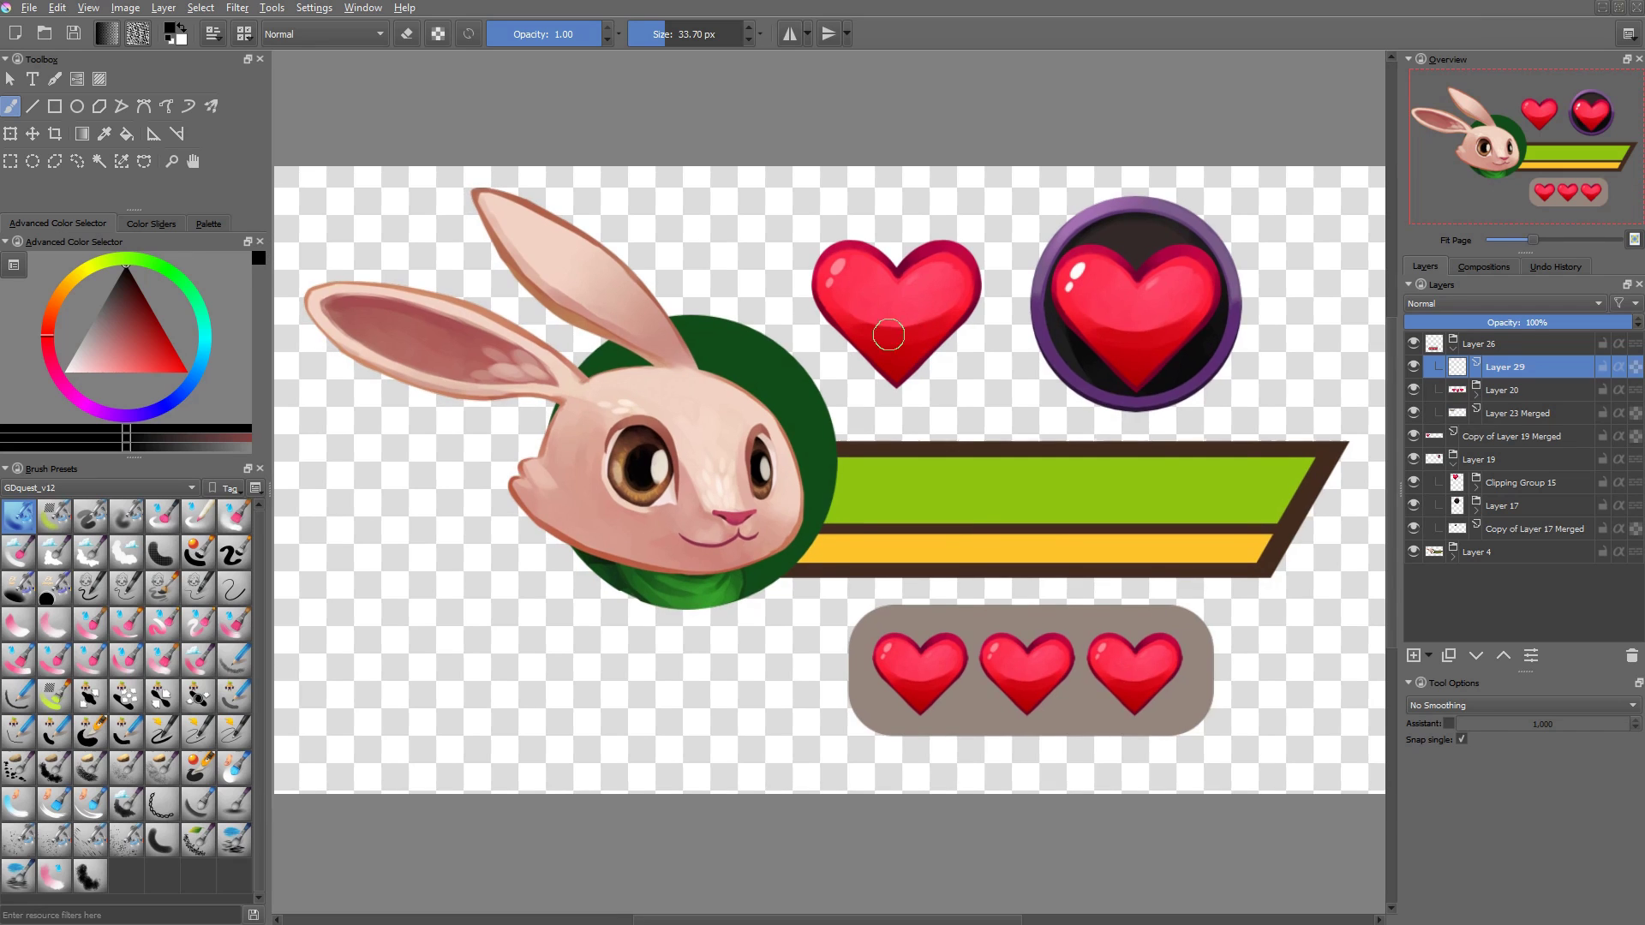
pyautogui.press('2')
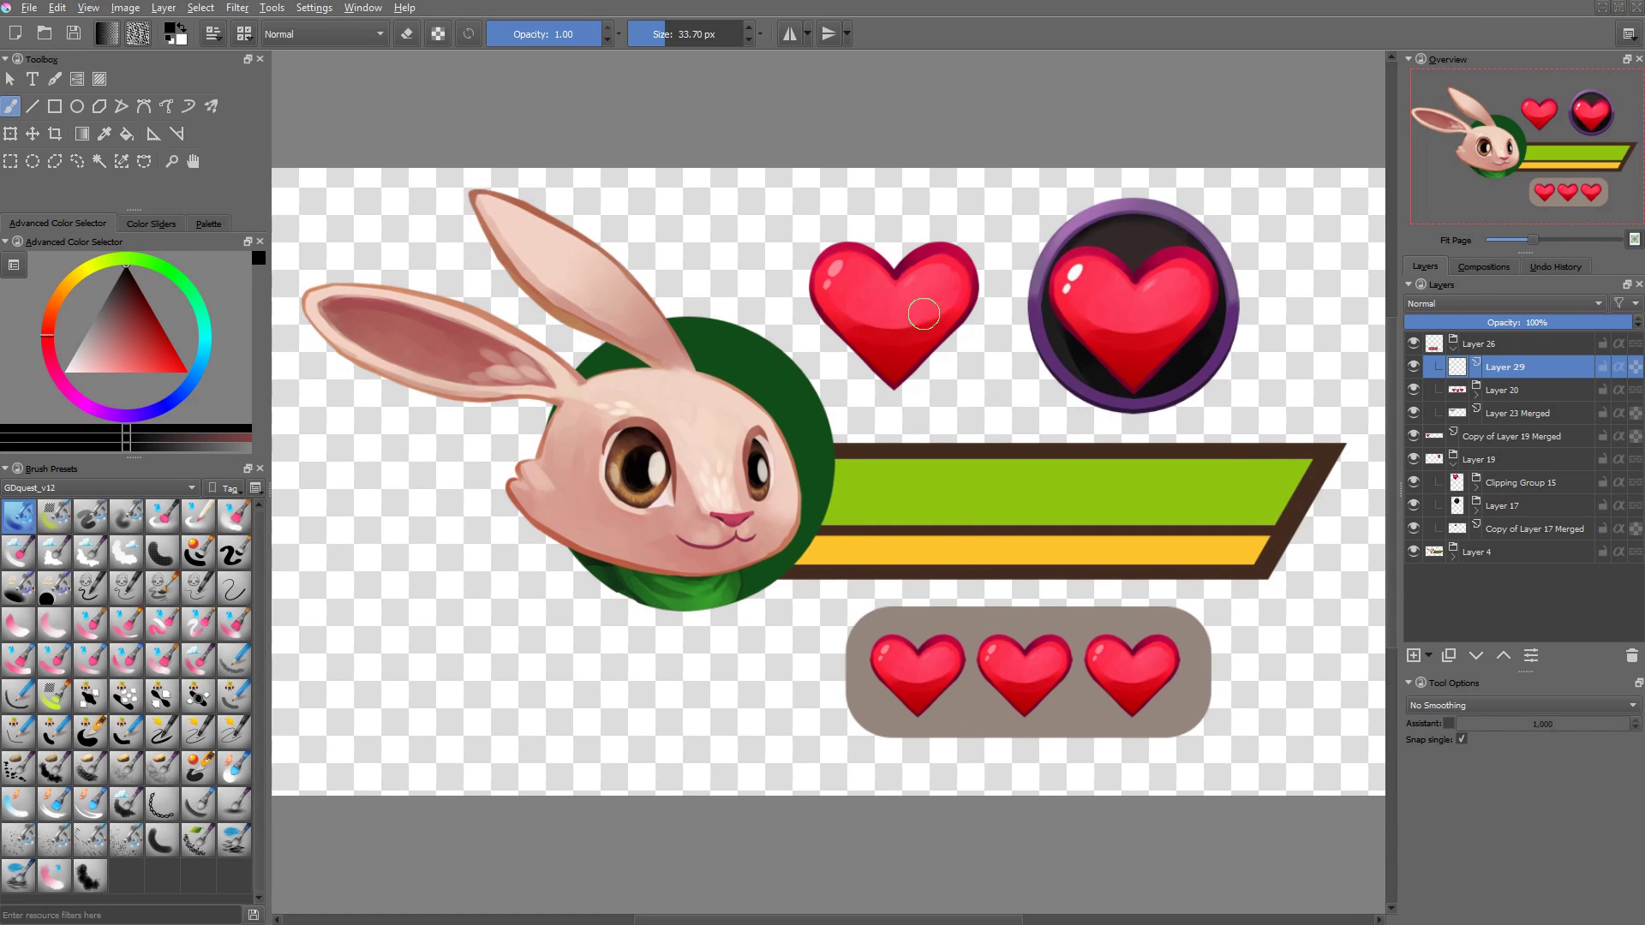
pyautogui.press('r')
pyautogui.click(942, 277)
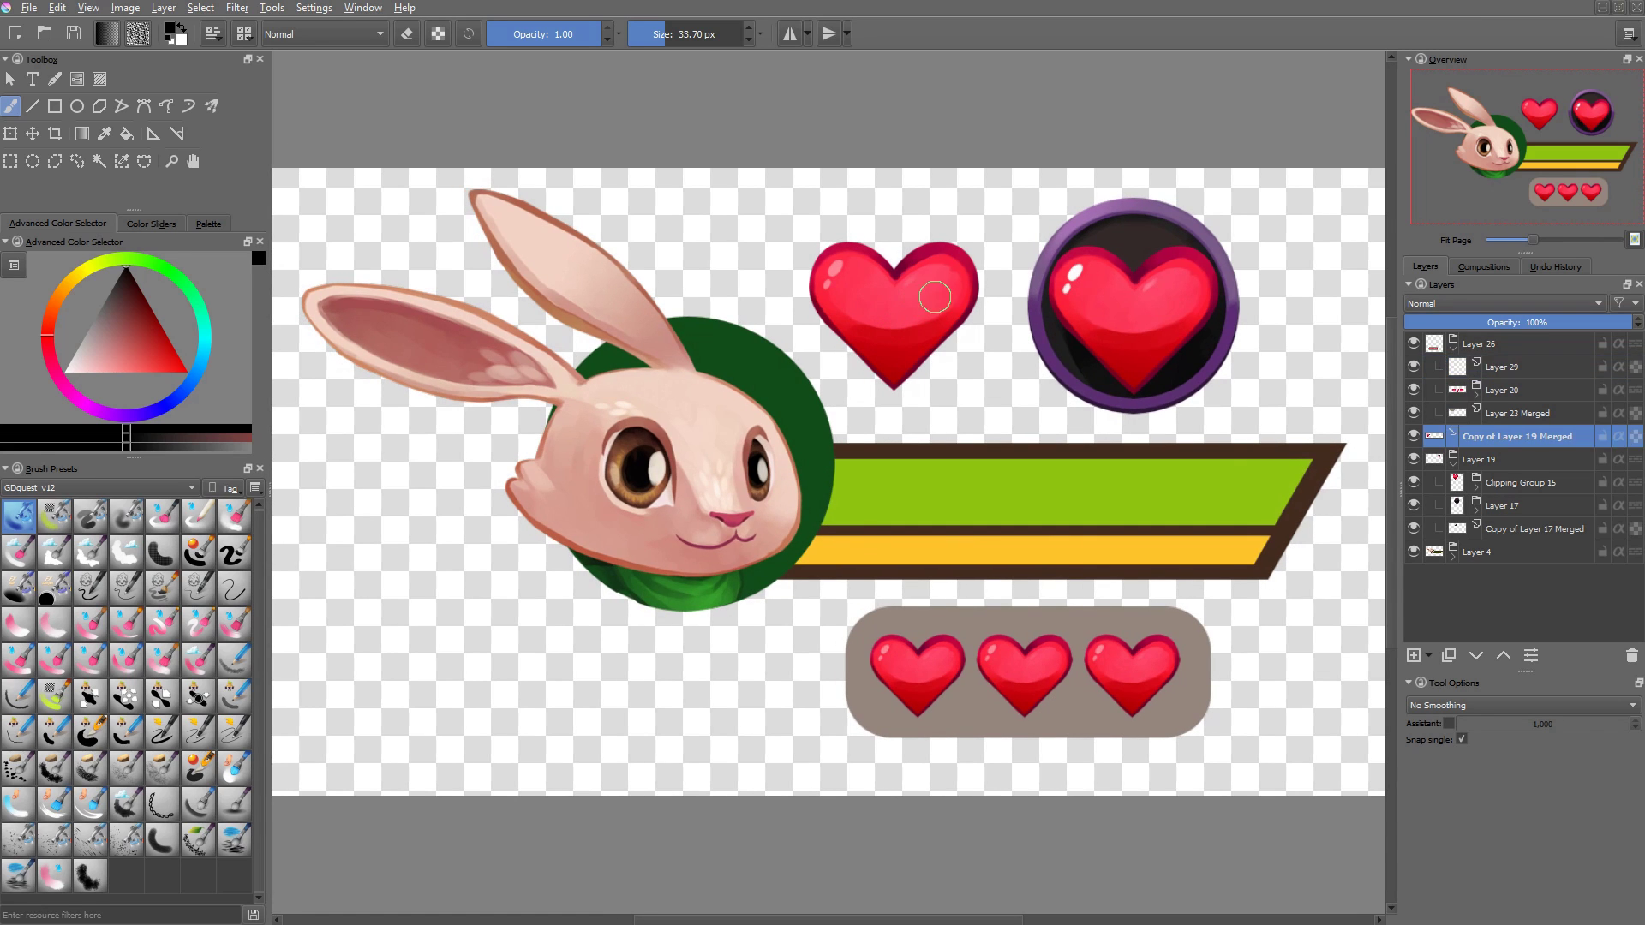
pyautogui.press('t')
pyautogui.moveTo(896, 298); pyautogui.dragTo(902, 244)
pyautogui.hotkey('ctrl', 'z')
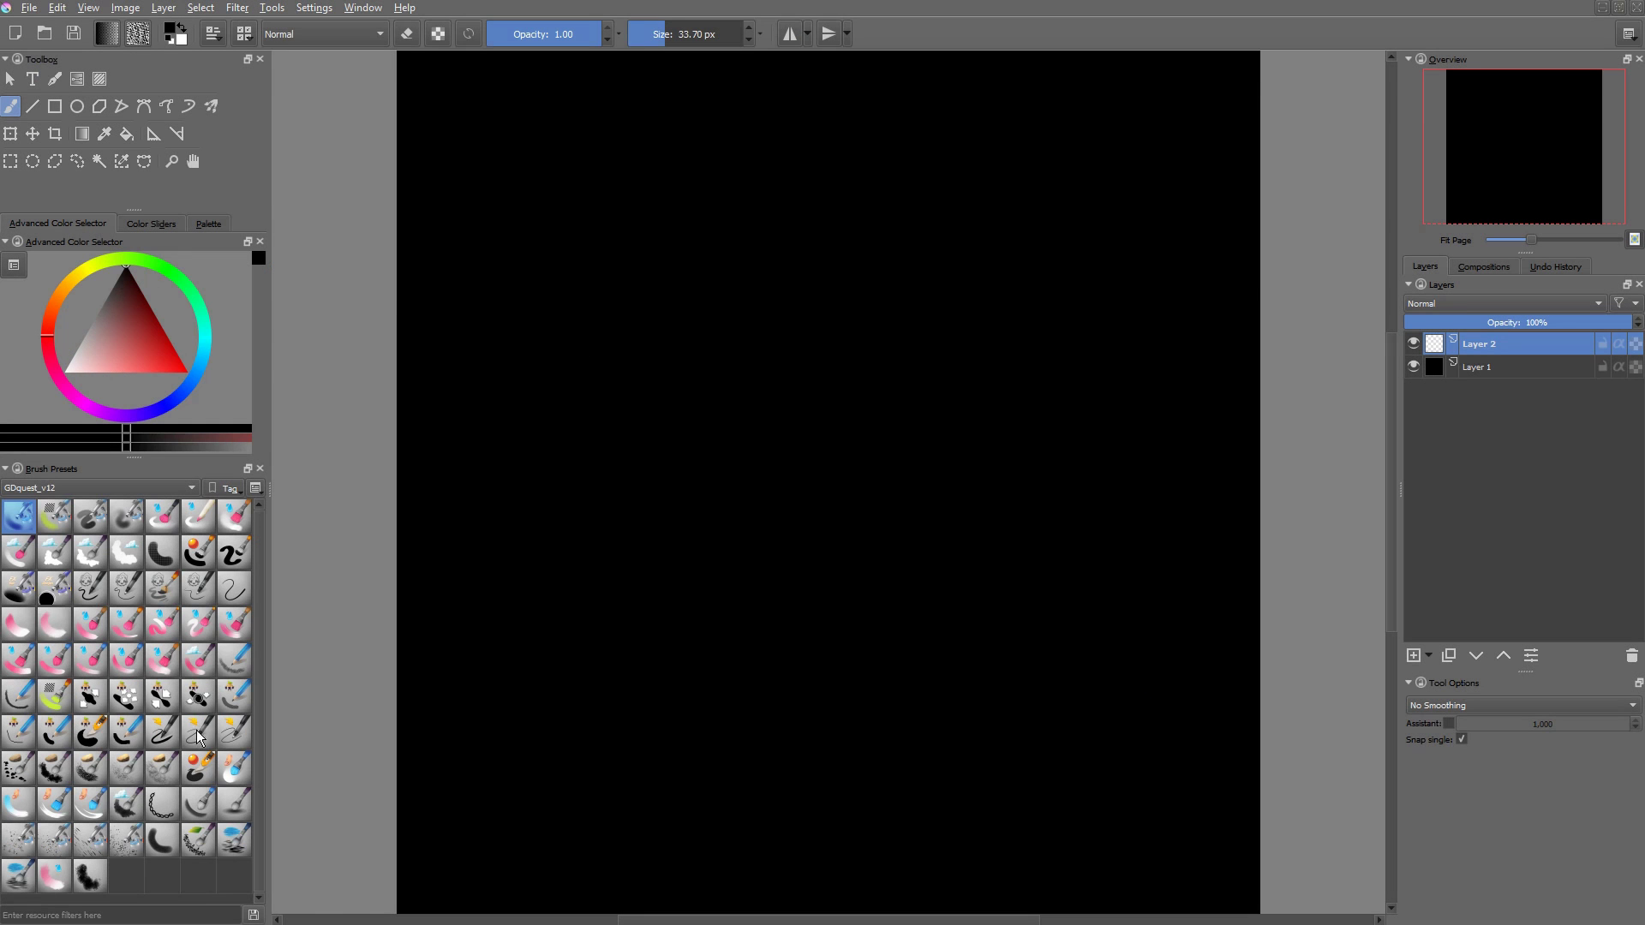
# - Make a circular selection about 397 px wide on Layer 2, fill it with white and clear the selection
pyautogui.click(199, 734)
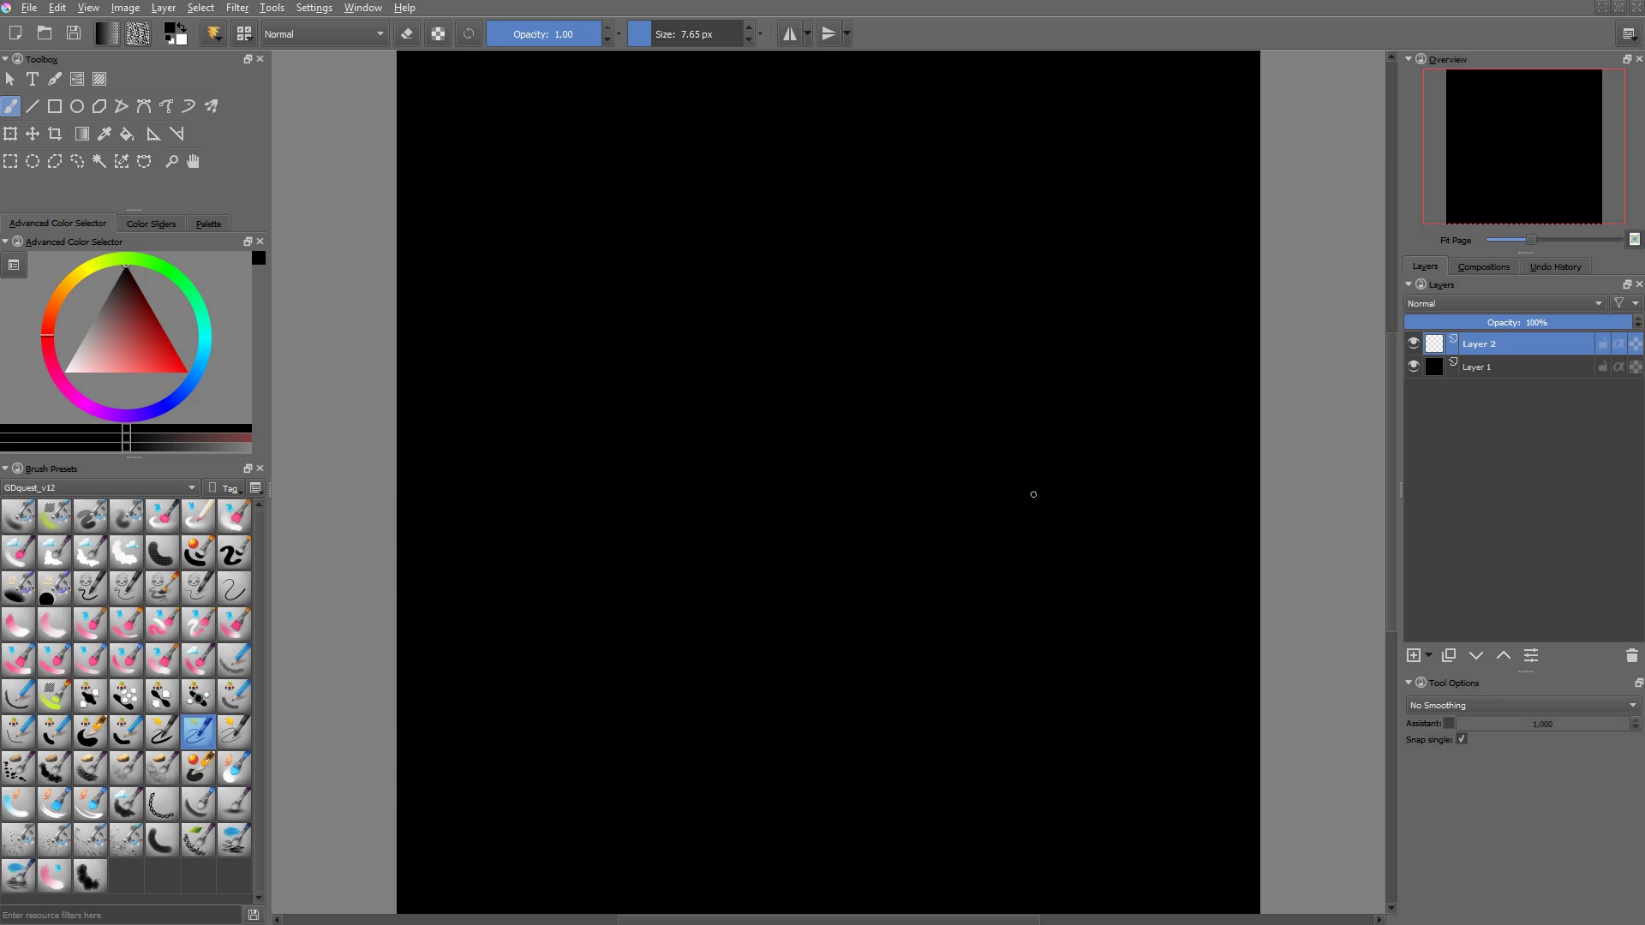
pyautogui.click(32, 161)
pyautogui.moveTo(879, 246); pyautogui.dragTo(1157, 533)
pyautogui.press('x')
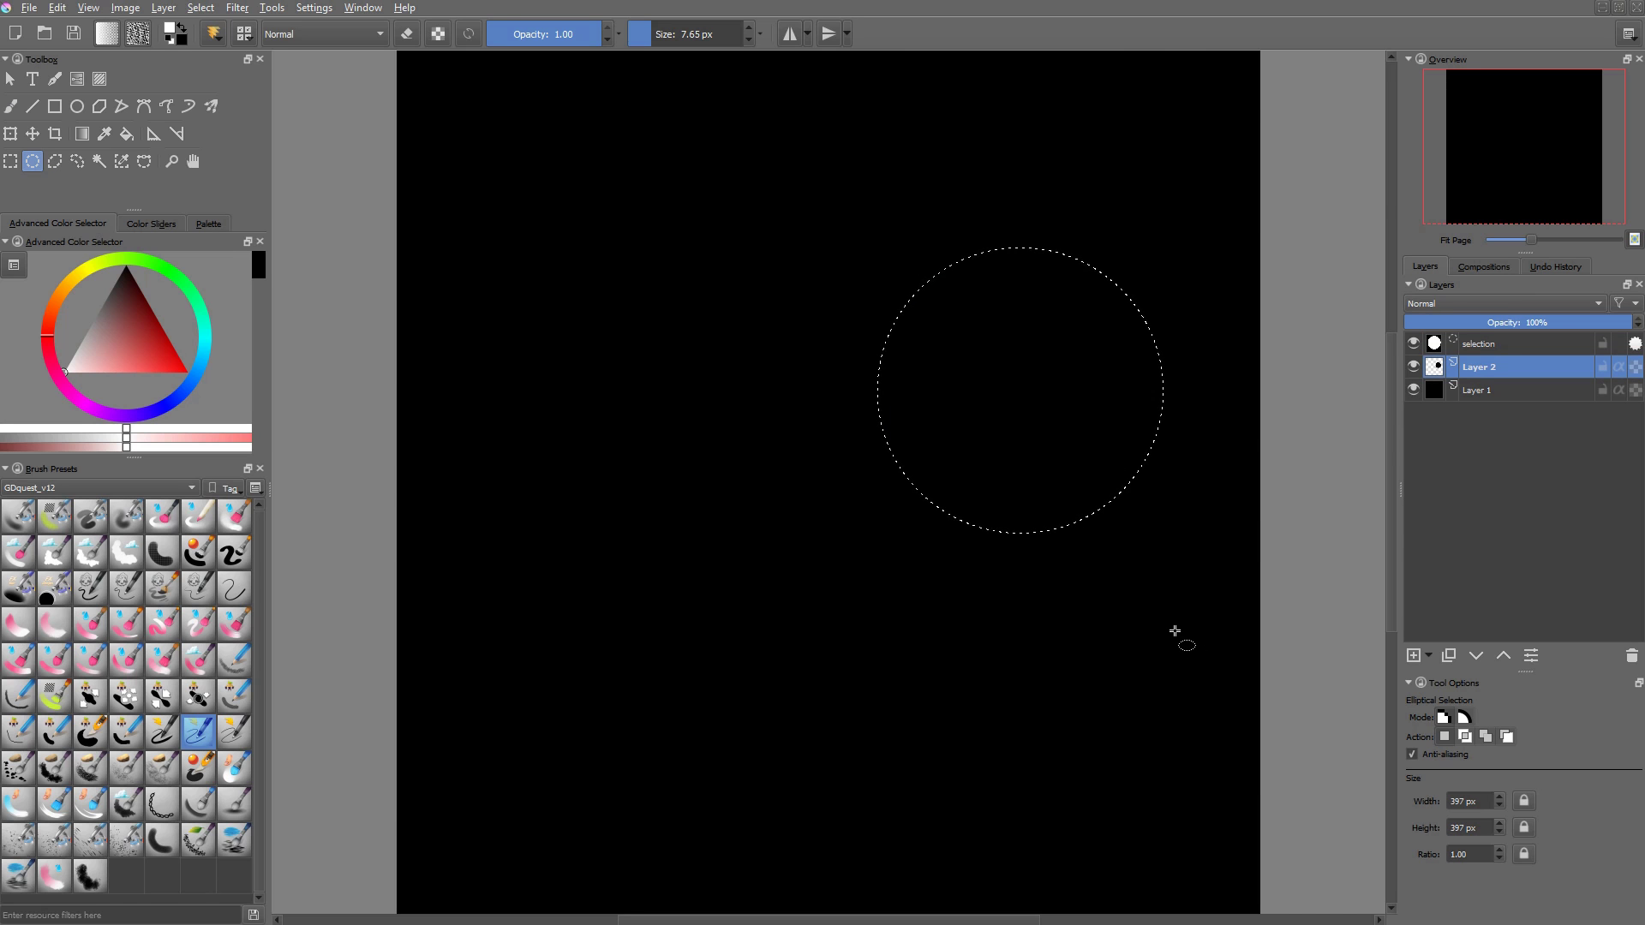
pyautogui.hotkey('shift', 'BackSpace')
pyautogui.hotkey('ctrl', 'shift', 'a')
# - Duplicate the white circle's layer and place the two circles side by side so they partly overlap
pyautogui.press('t')
pyautogui.moveTo(1060, 400); pyautogui.dragTo(776, 419)
pyautogui.hotkey('ctrl', 'j')
# - Set up the Multibrush tool for horizontally mirrored white strokes with Stabilizer smoothing
pyautogui.press('x')
pyautogui.press('b')
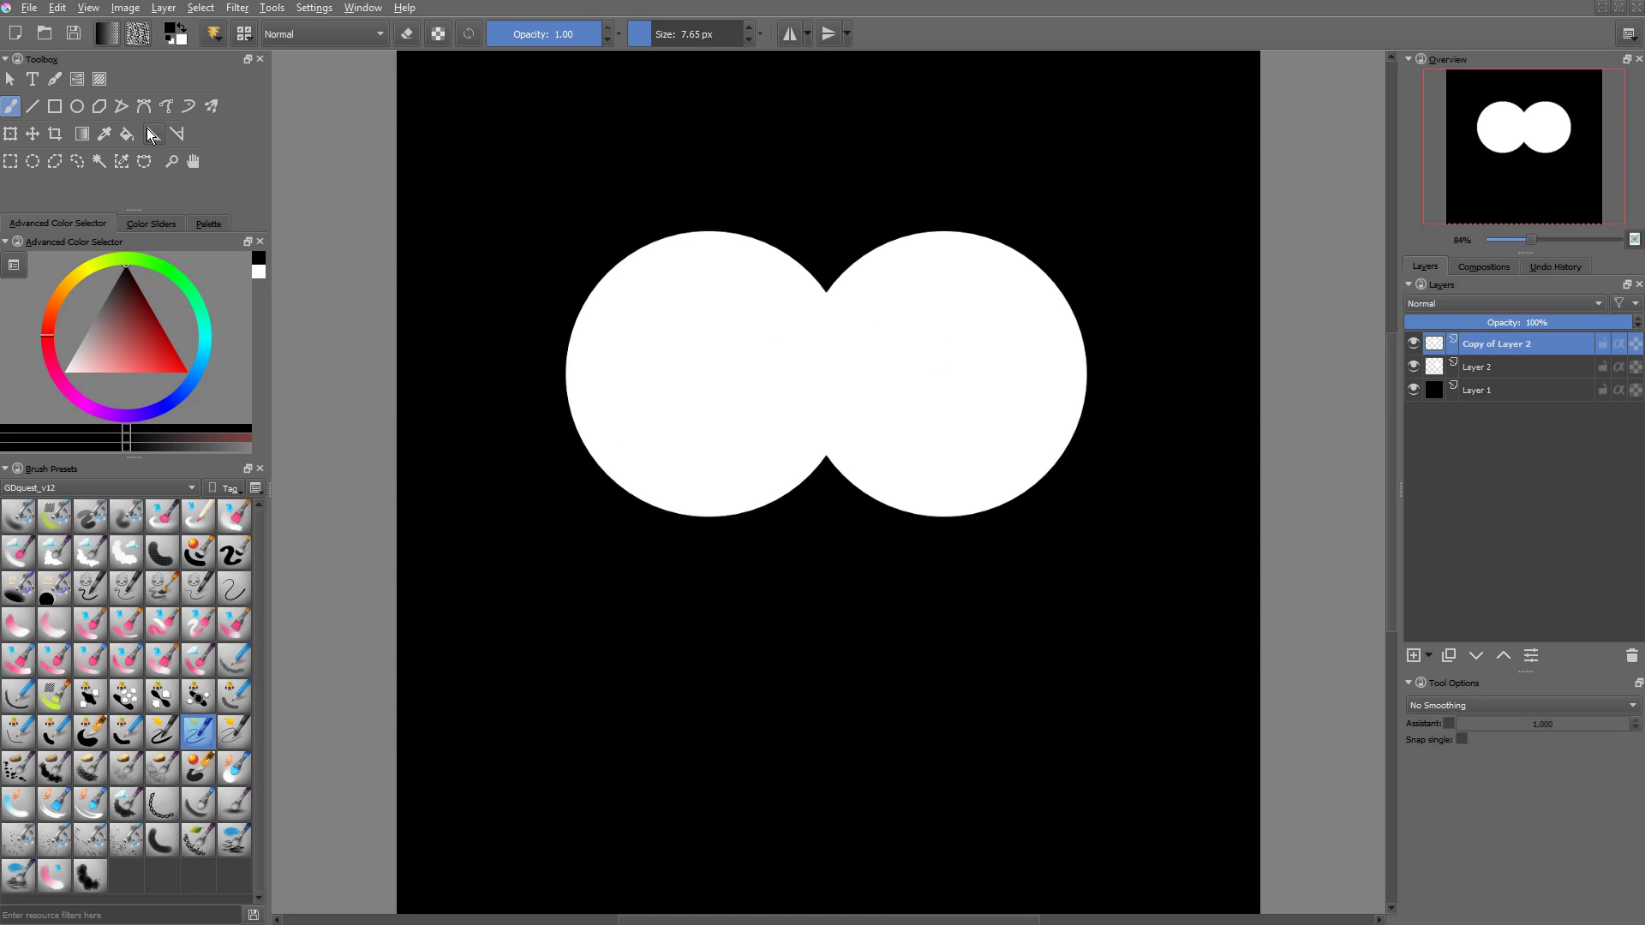
pyautogui.click(210, 107)
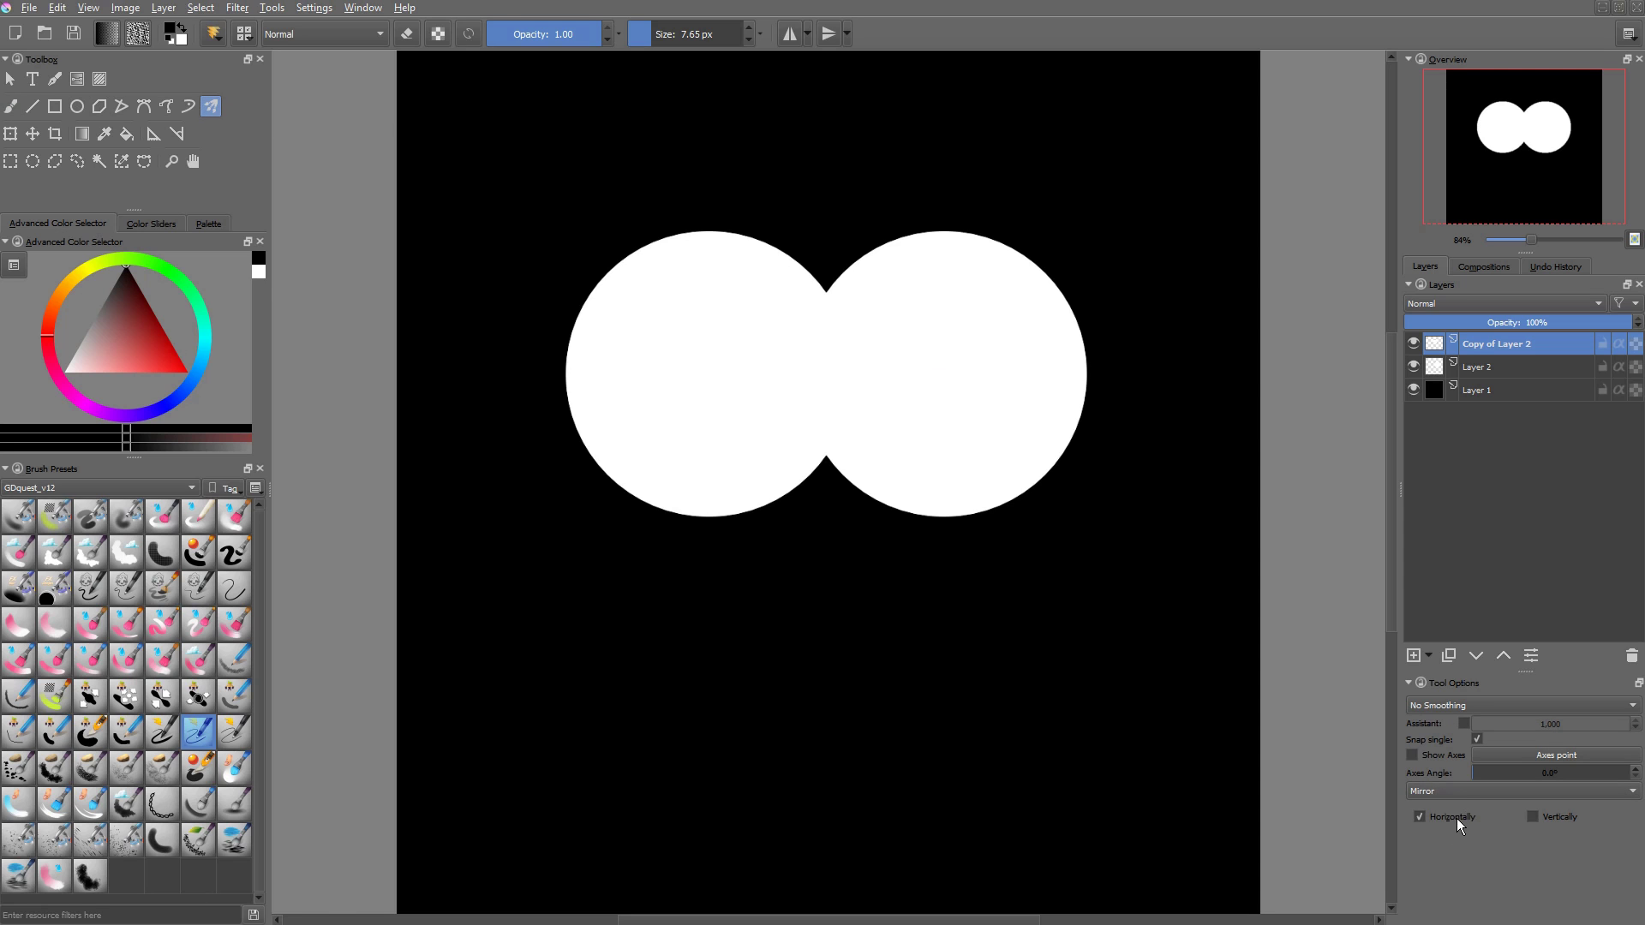
pyautogui.press('x')
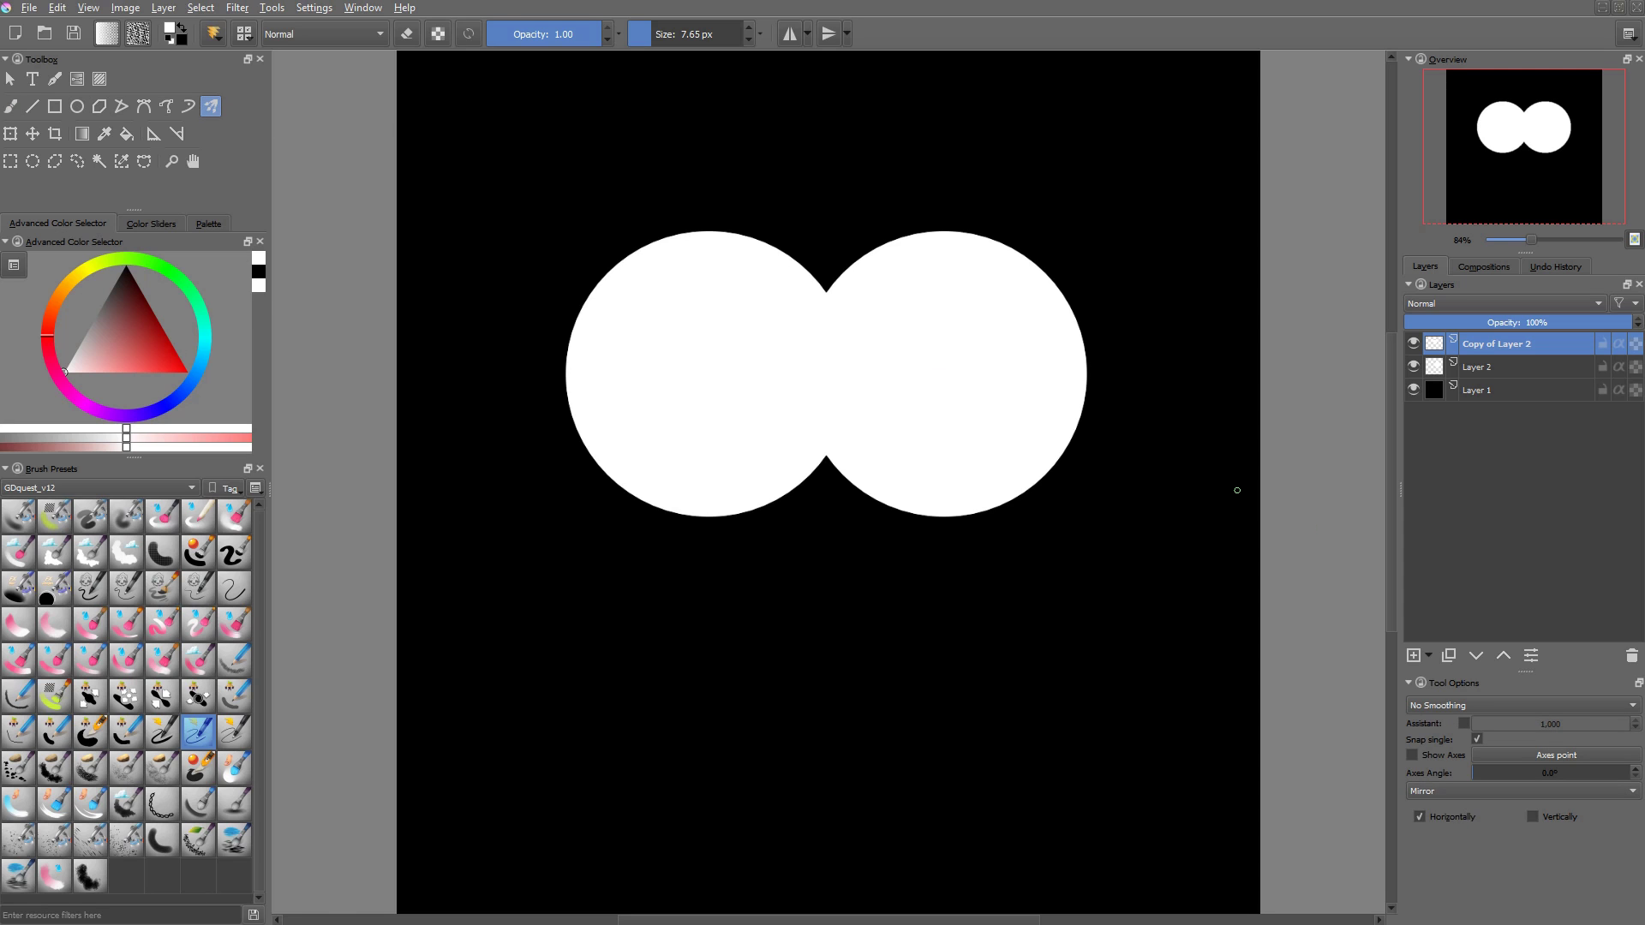
pyautogui.click(1477, 707)
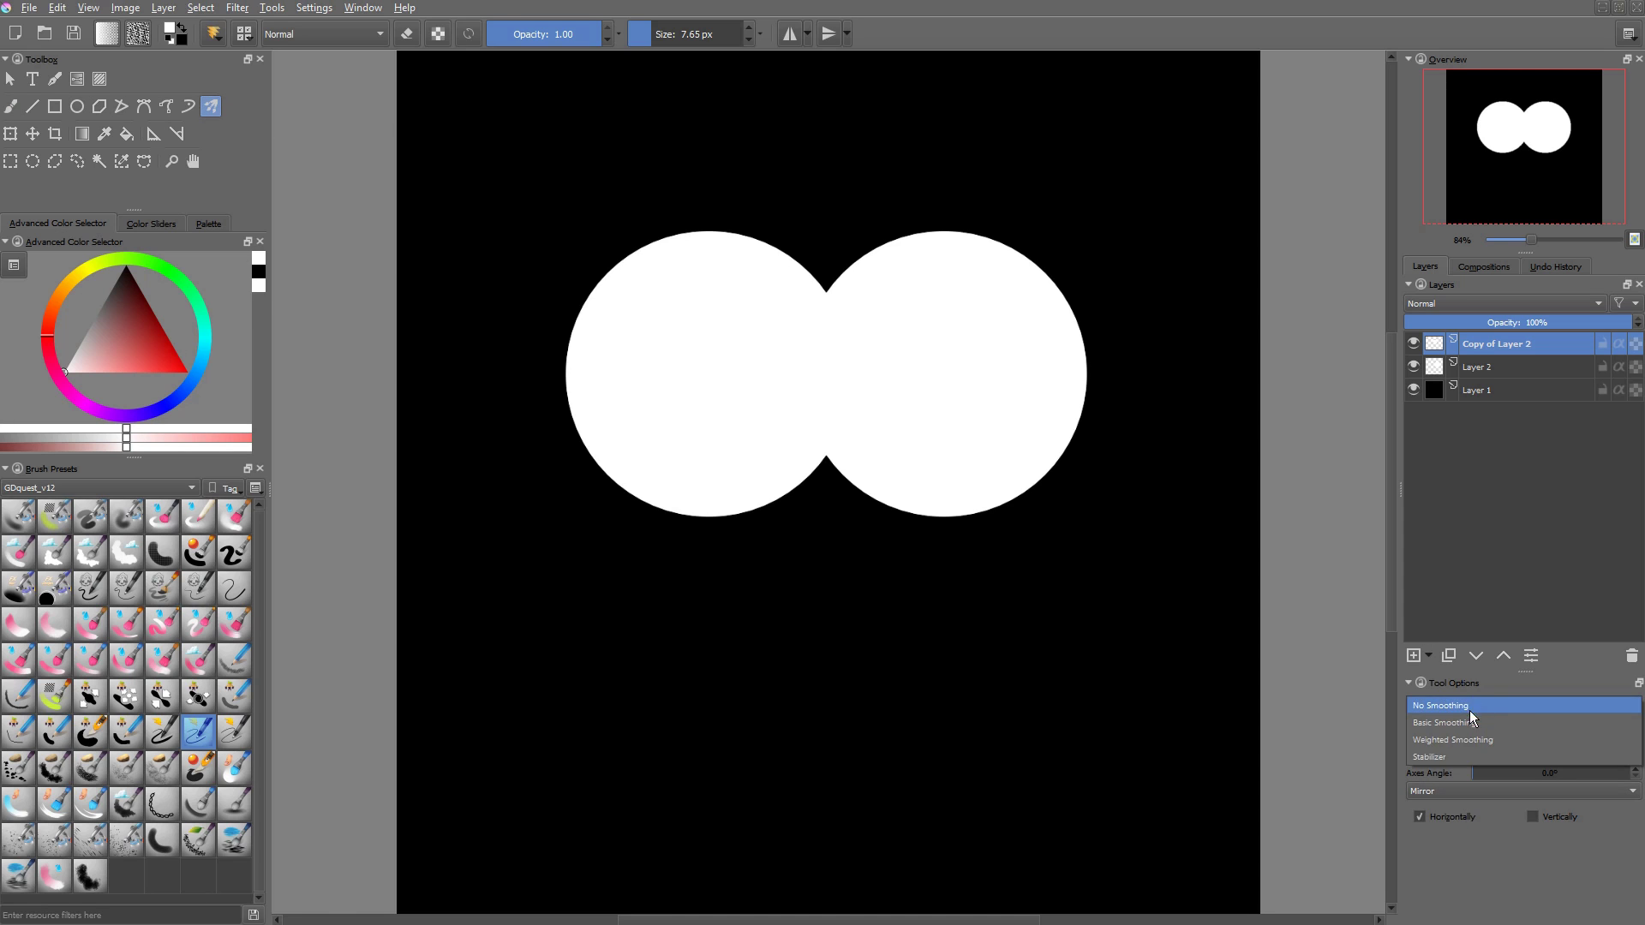
pyautogui.click(1474, 753)
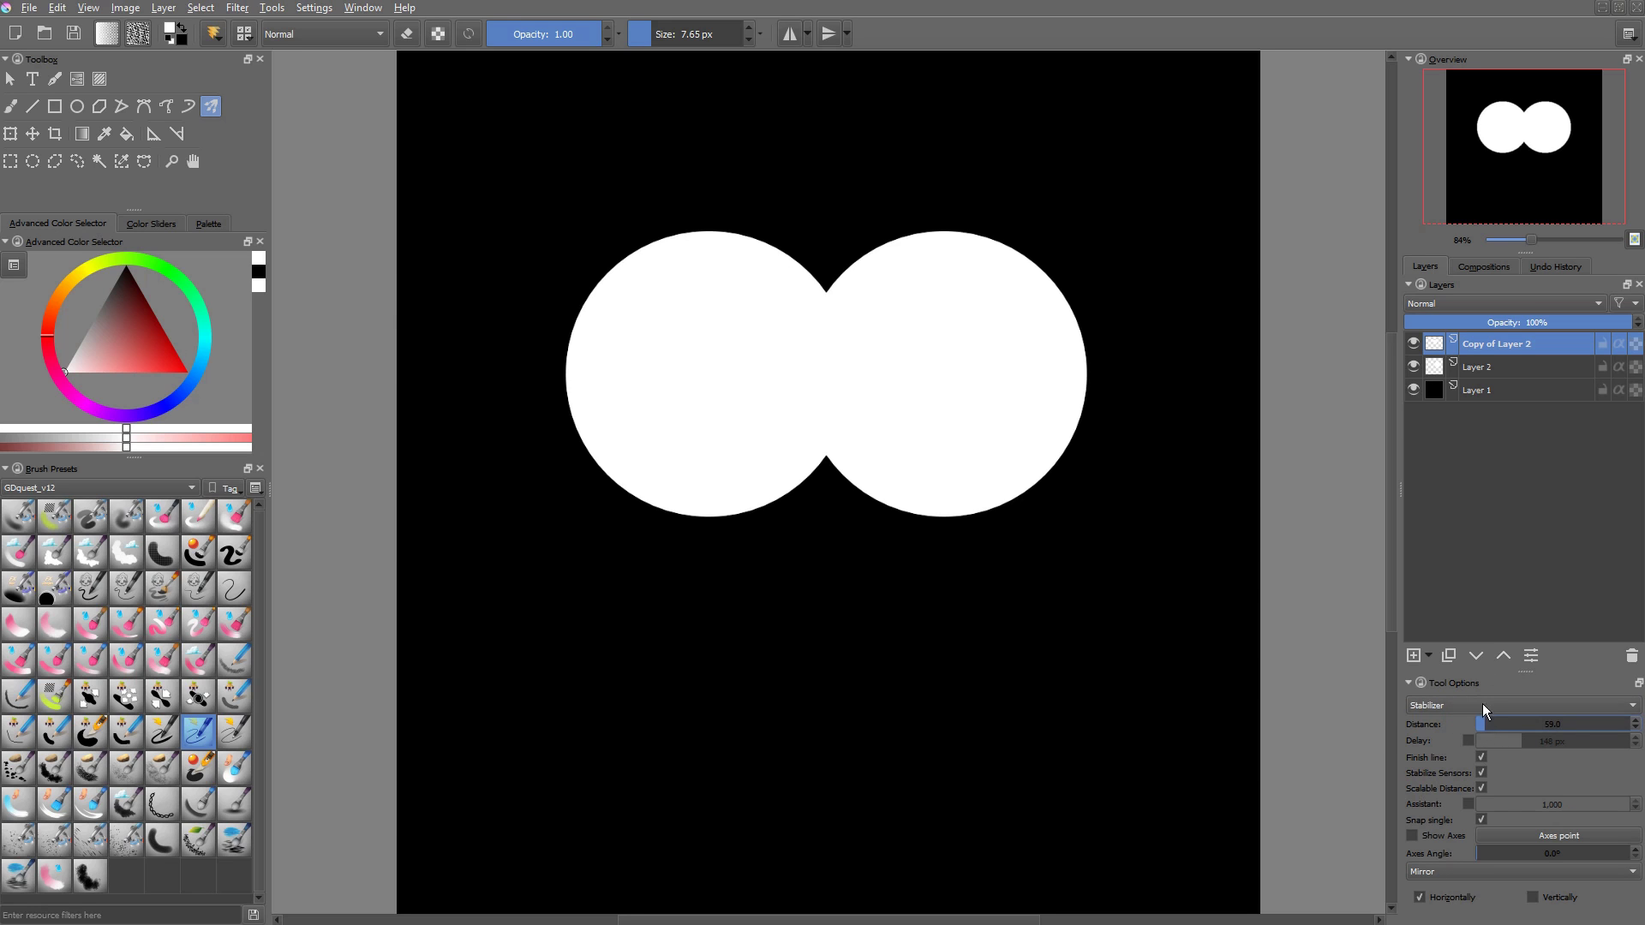
# - On a new layer, draw mirrored curves from the circles' outer sides down to a point, trim the crossing tip and merge the shape layers
pyautogui.press('Insert')
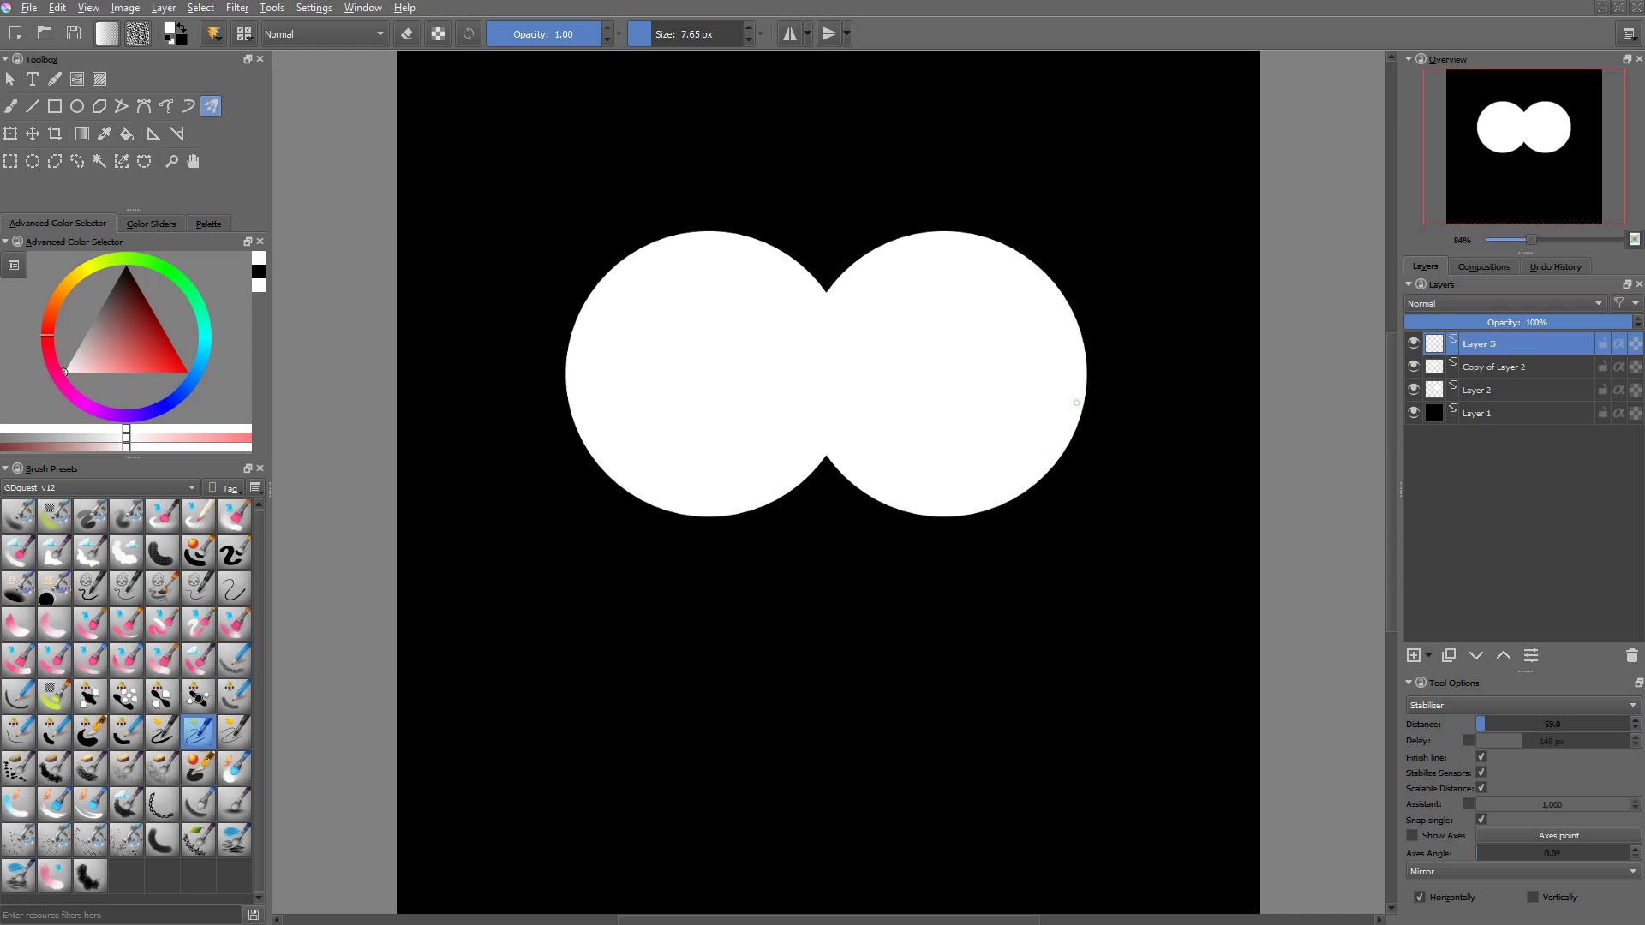
pyautogui.moveTo(1076, 402)
pyautogui.mouseDown()
pyautogui.moveTo(874, 801)
pyautogui.moveTo(820, 864)
pyautogui.mouseUp()
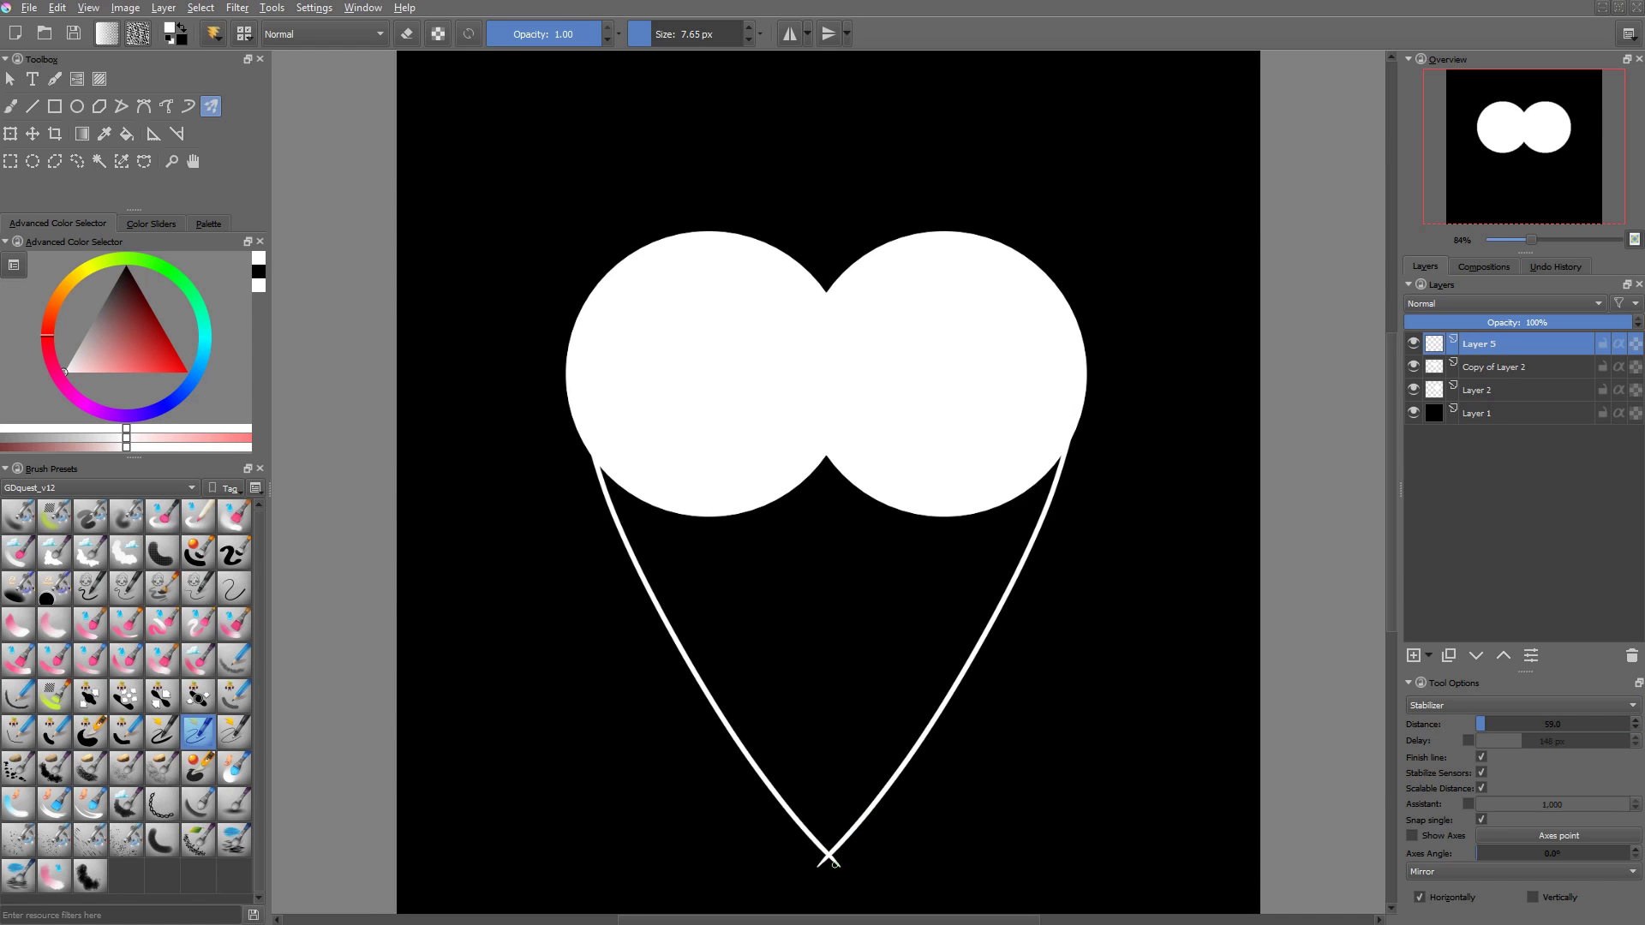
pyautogui.press('e')
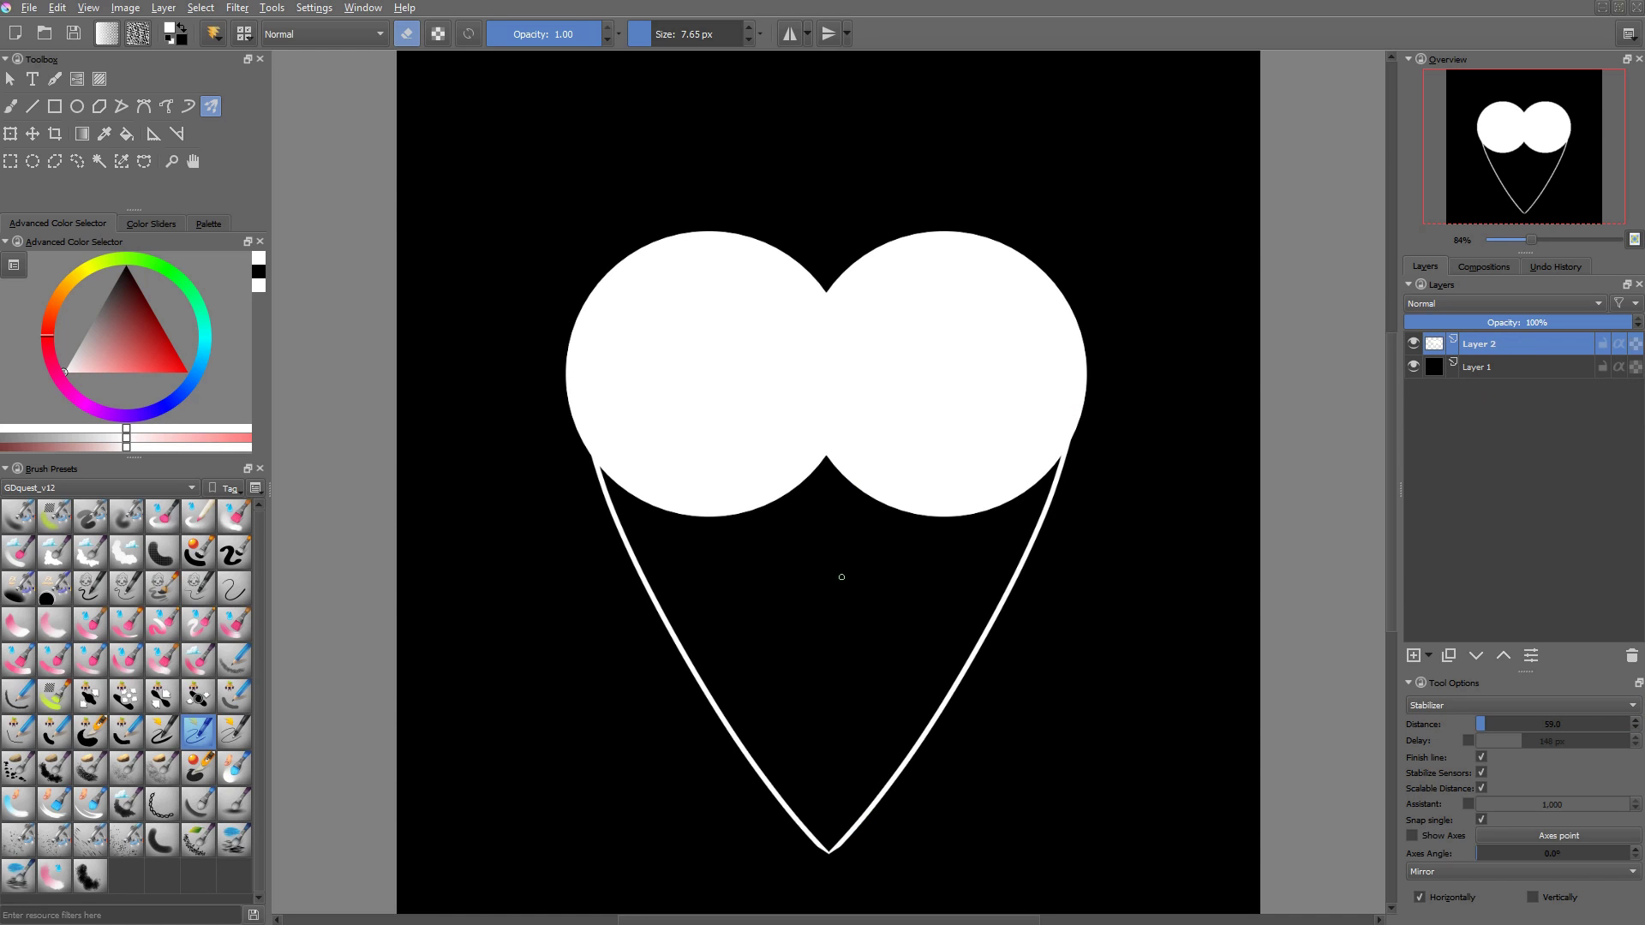
# - Fill the enclosed area between the circles and the curved lines with white, with erase mode off
pyautogui.press('f')
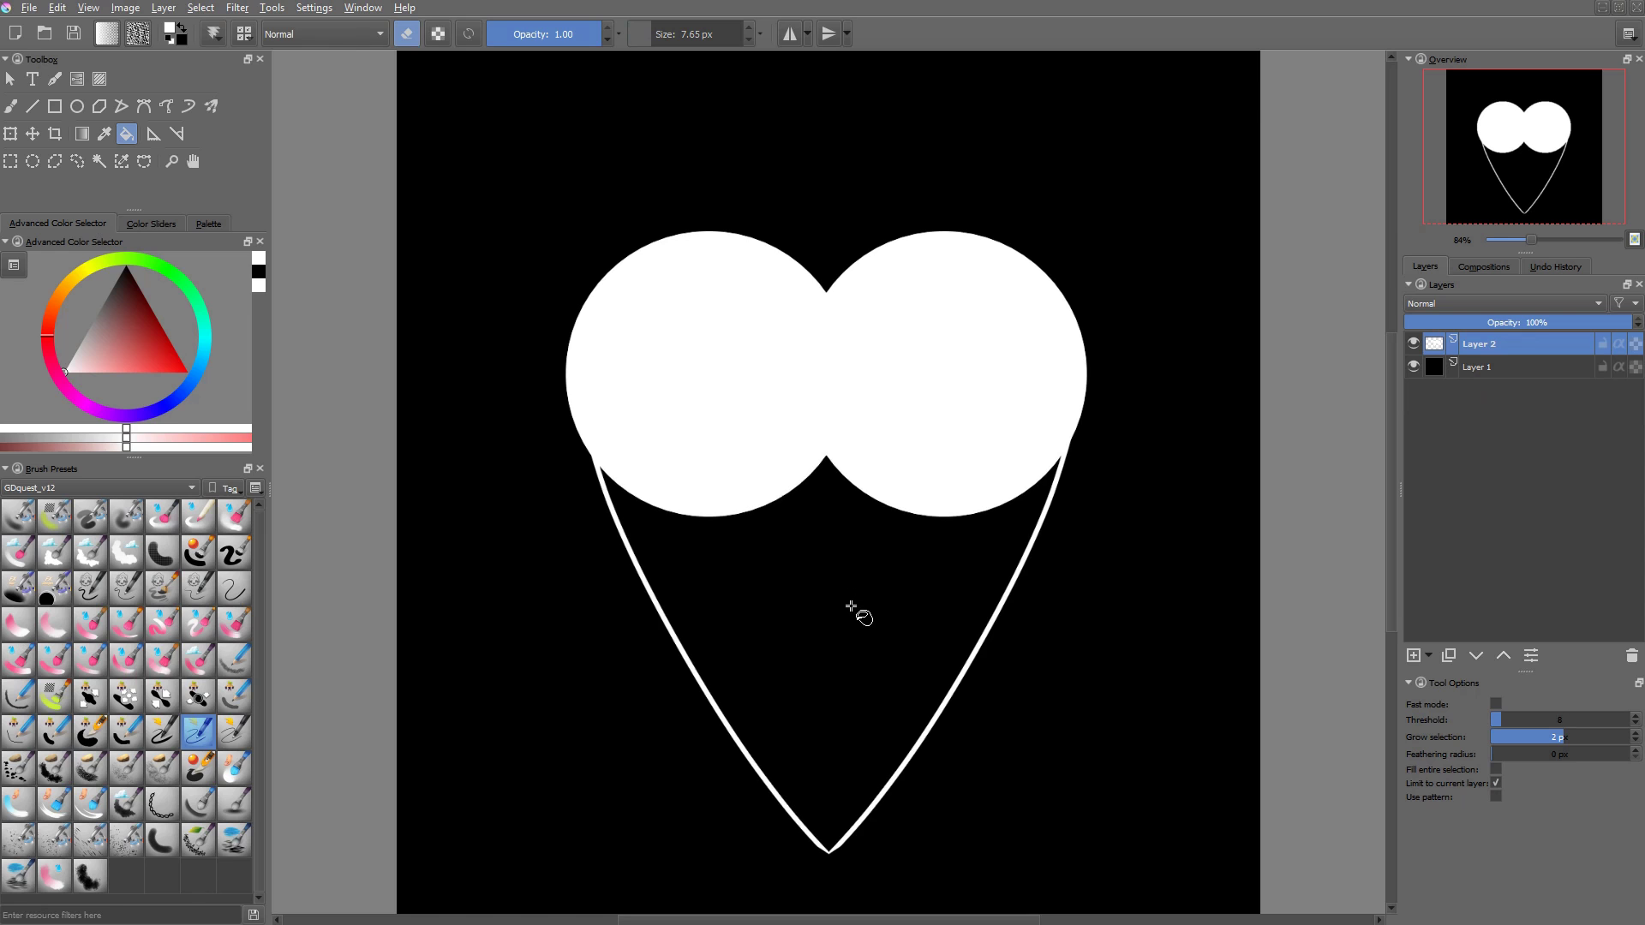
pyautogui.press('e')
pyautogui.click(867, 636)
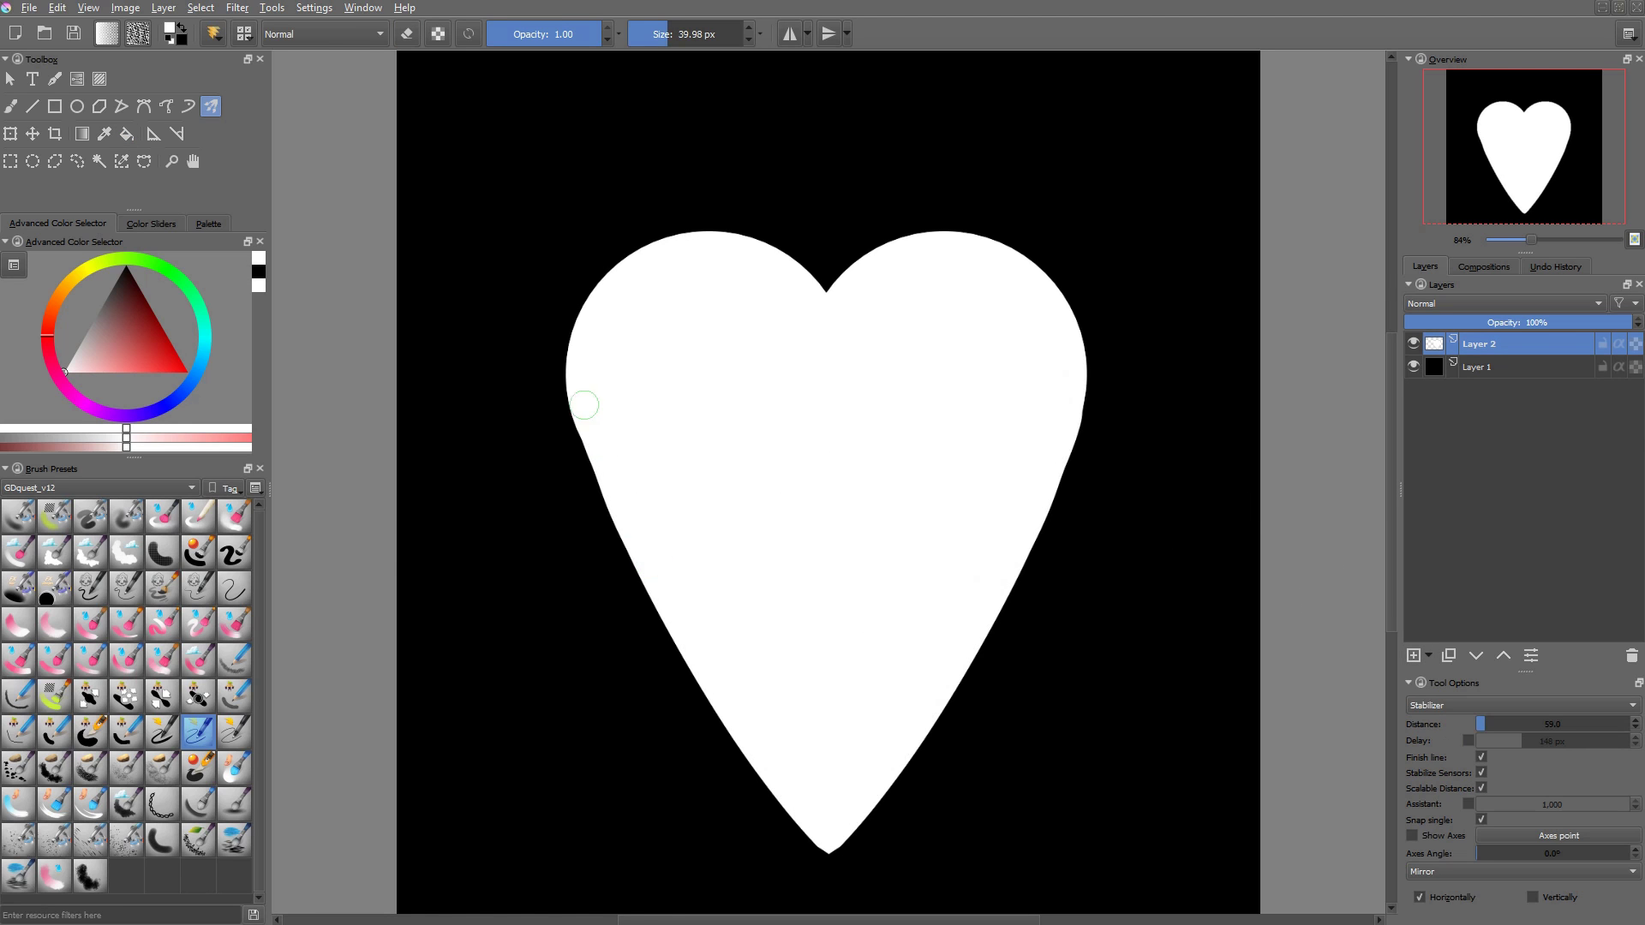
pyautogui.moveTo(583, 405); pyautogui.dragTo(617, 541)
pyautogui.hotkey('ctrl', 'z')
pyautogui.press('l')
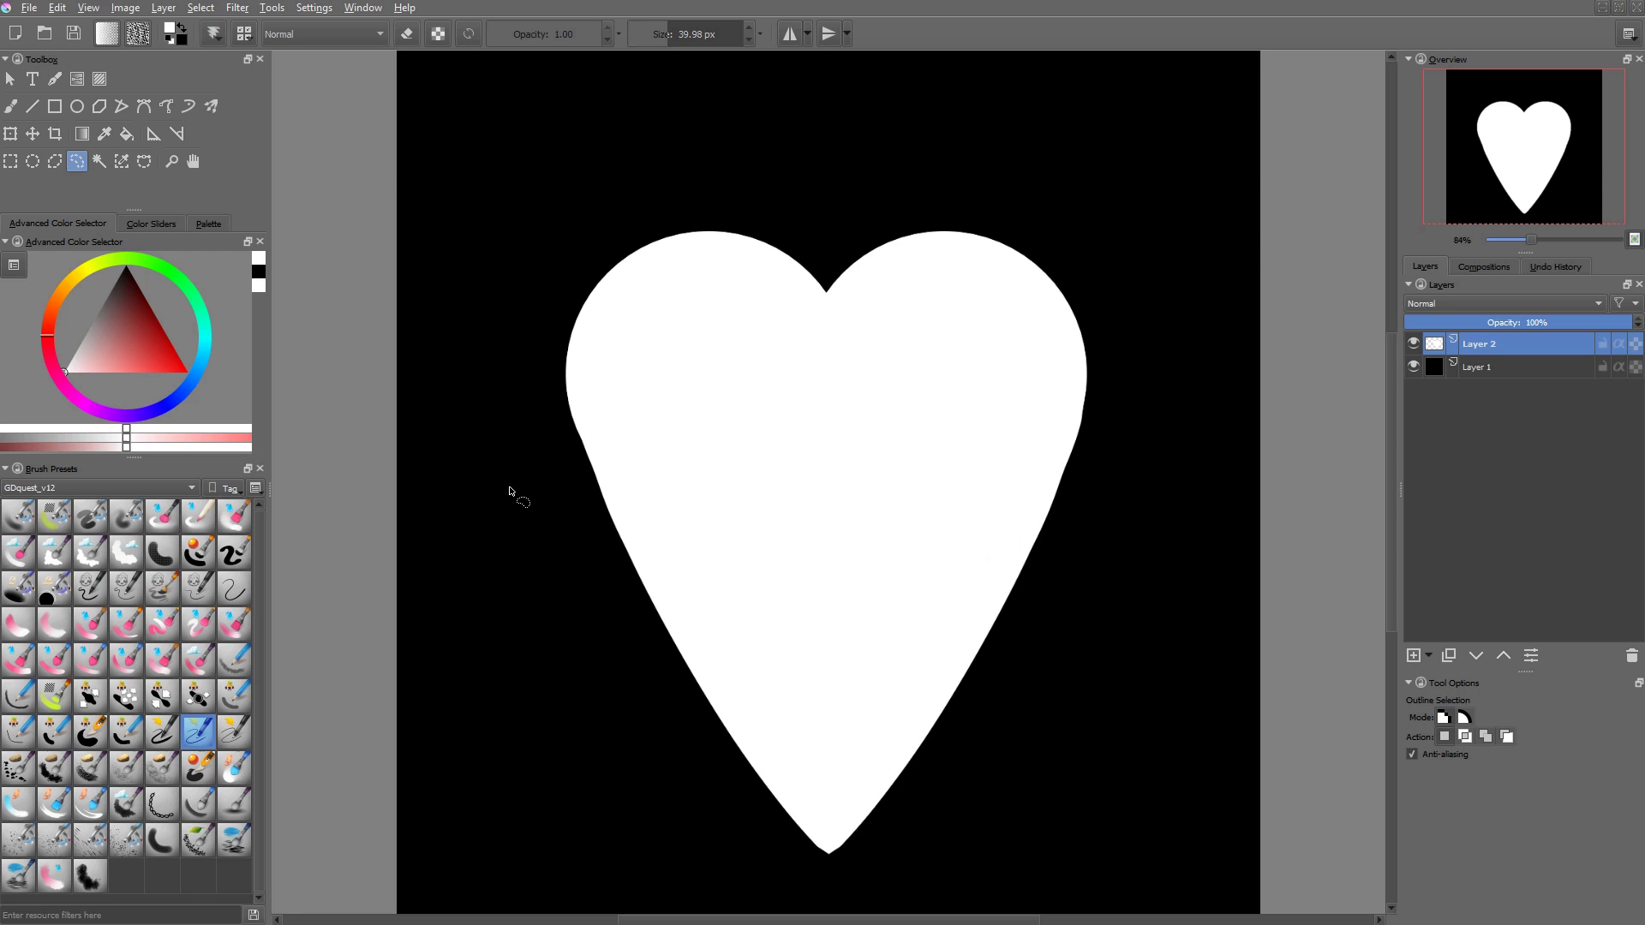
# - Select the heart's lower part with a rectangle and compress it vertically, then scale the whole heart down
pyautogui.hotkey('ctrl', 'r')
pyautogui.moveTo(484, 406); pyautogui.dragTo(1152, 856)
pyautogui.scroll(-1, 957, 772)
pyautogui.hotkey('ctrl', 't')
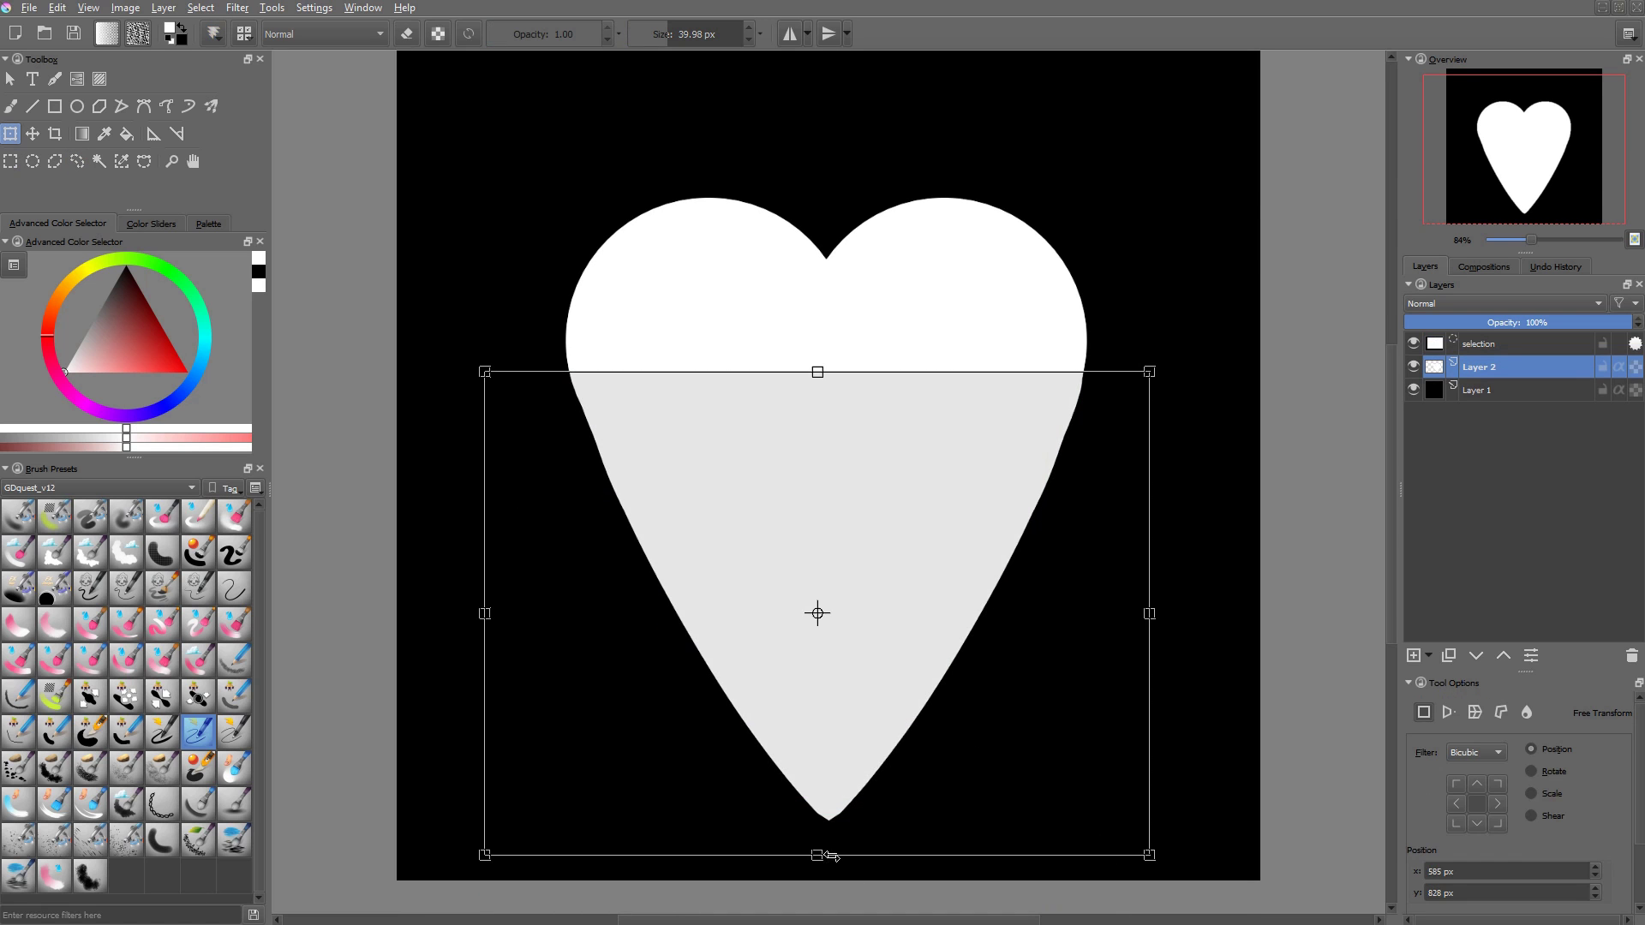
pyautogui.moveTo(817, 855); pyautogui.dragTo(840, 683)
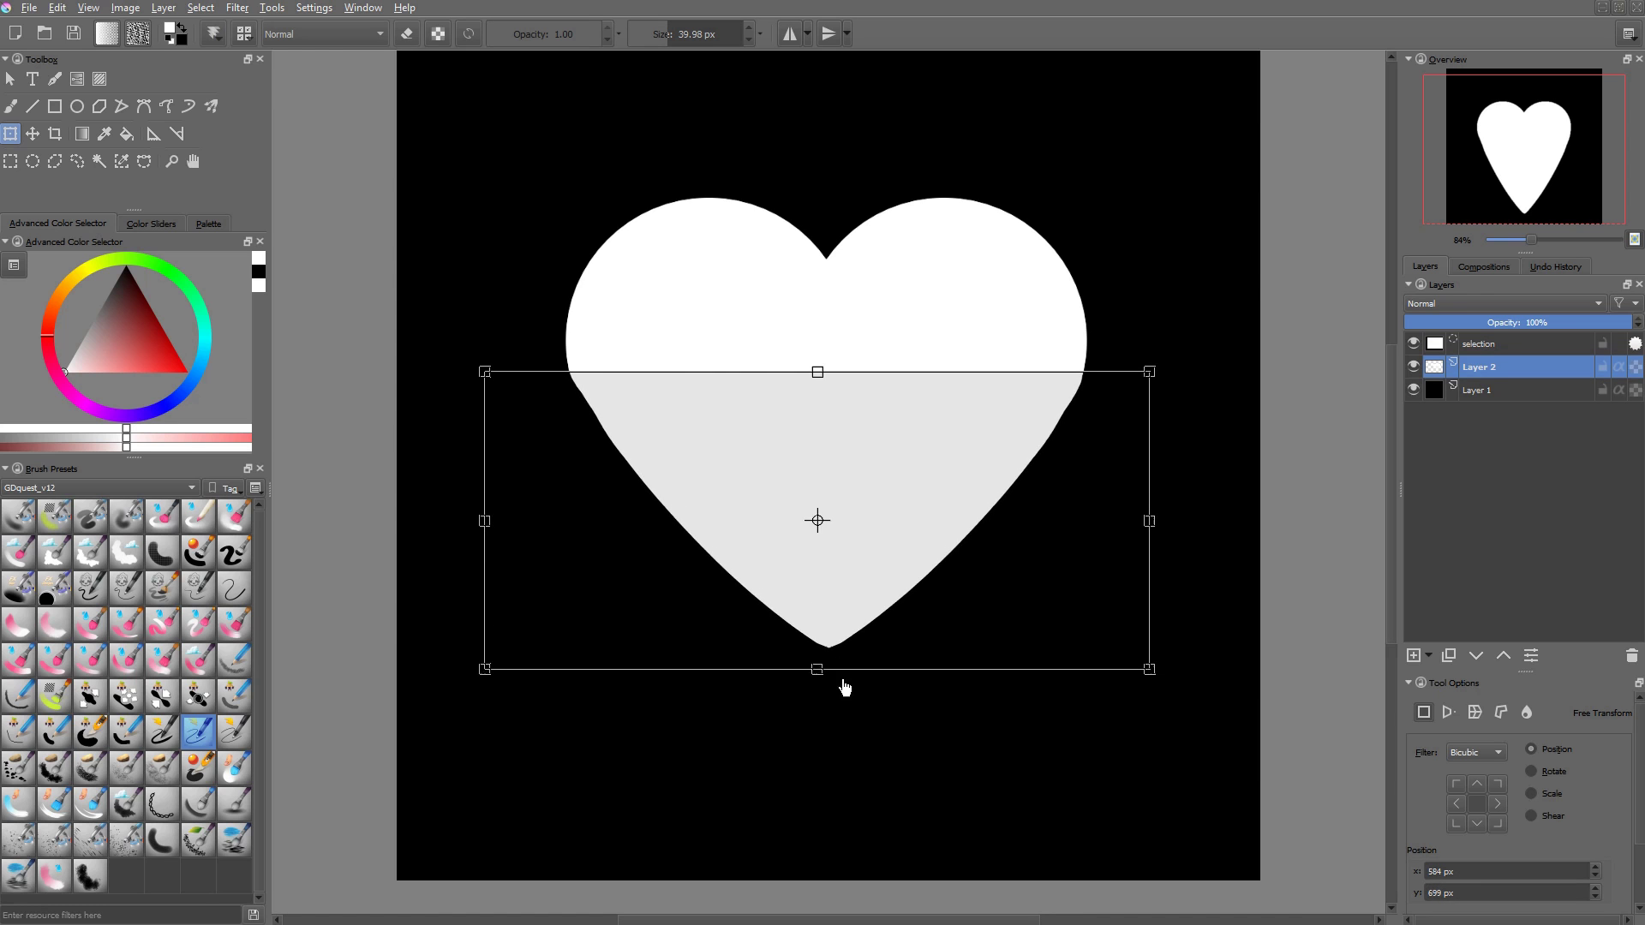
pyautogui.press('Return')
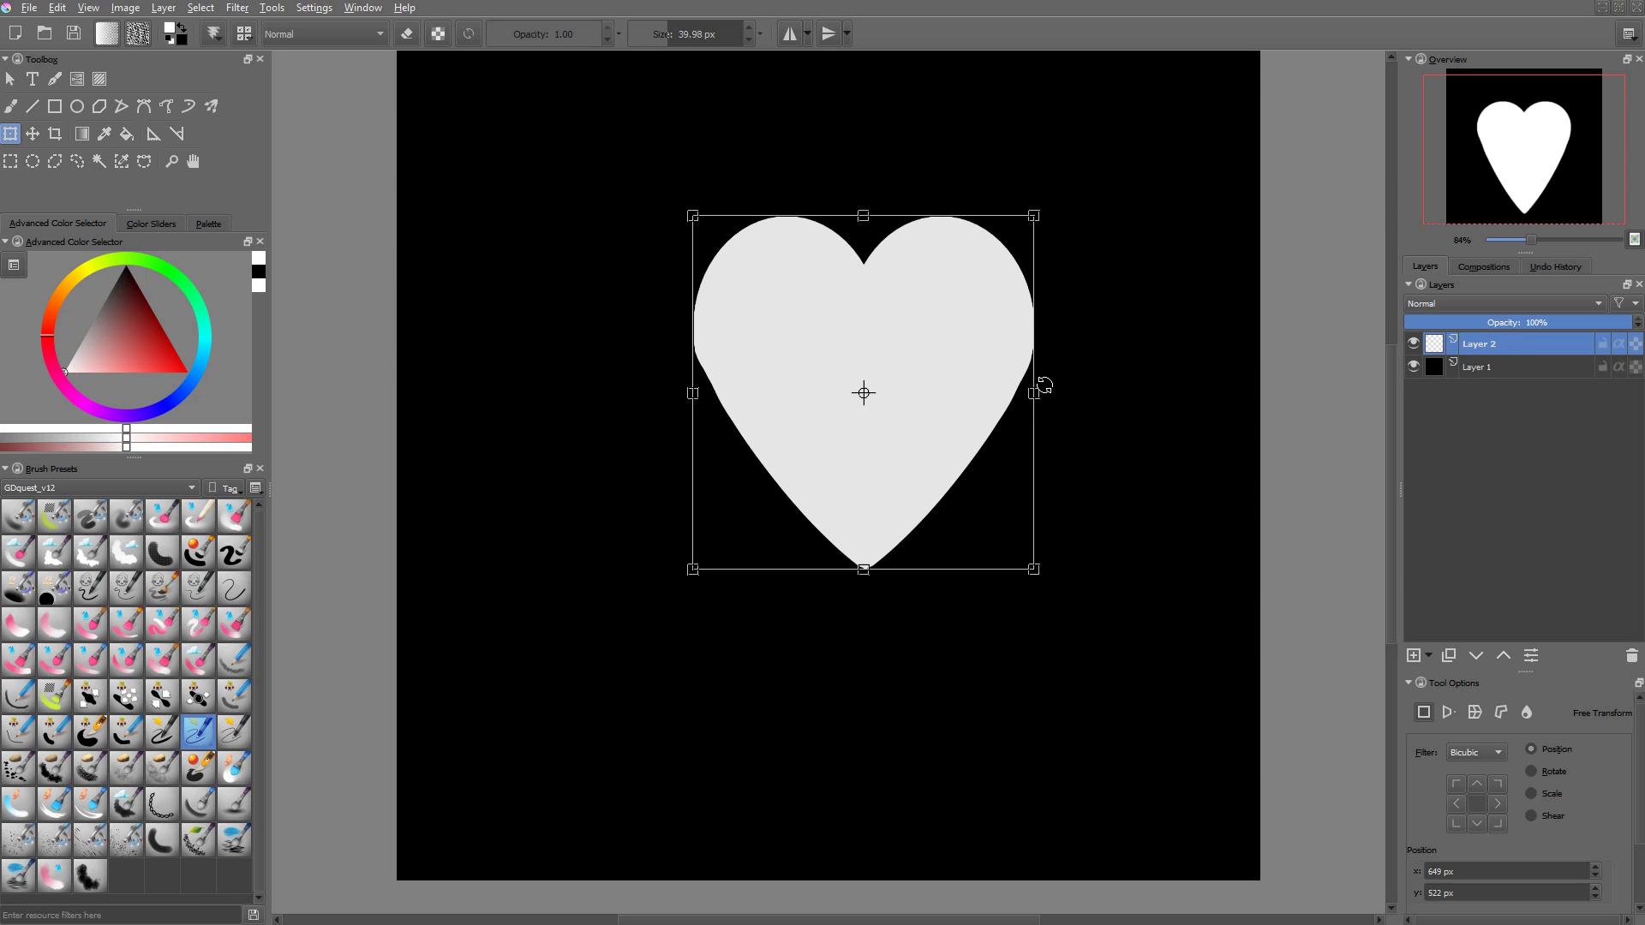
pyautogui.press('Return')
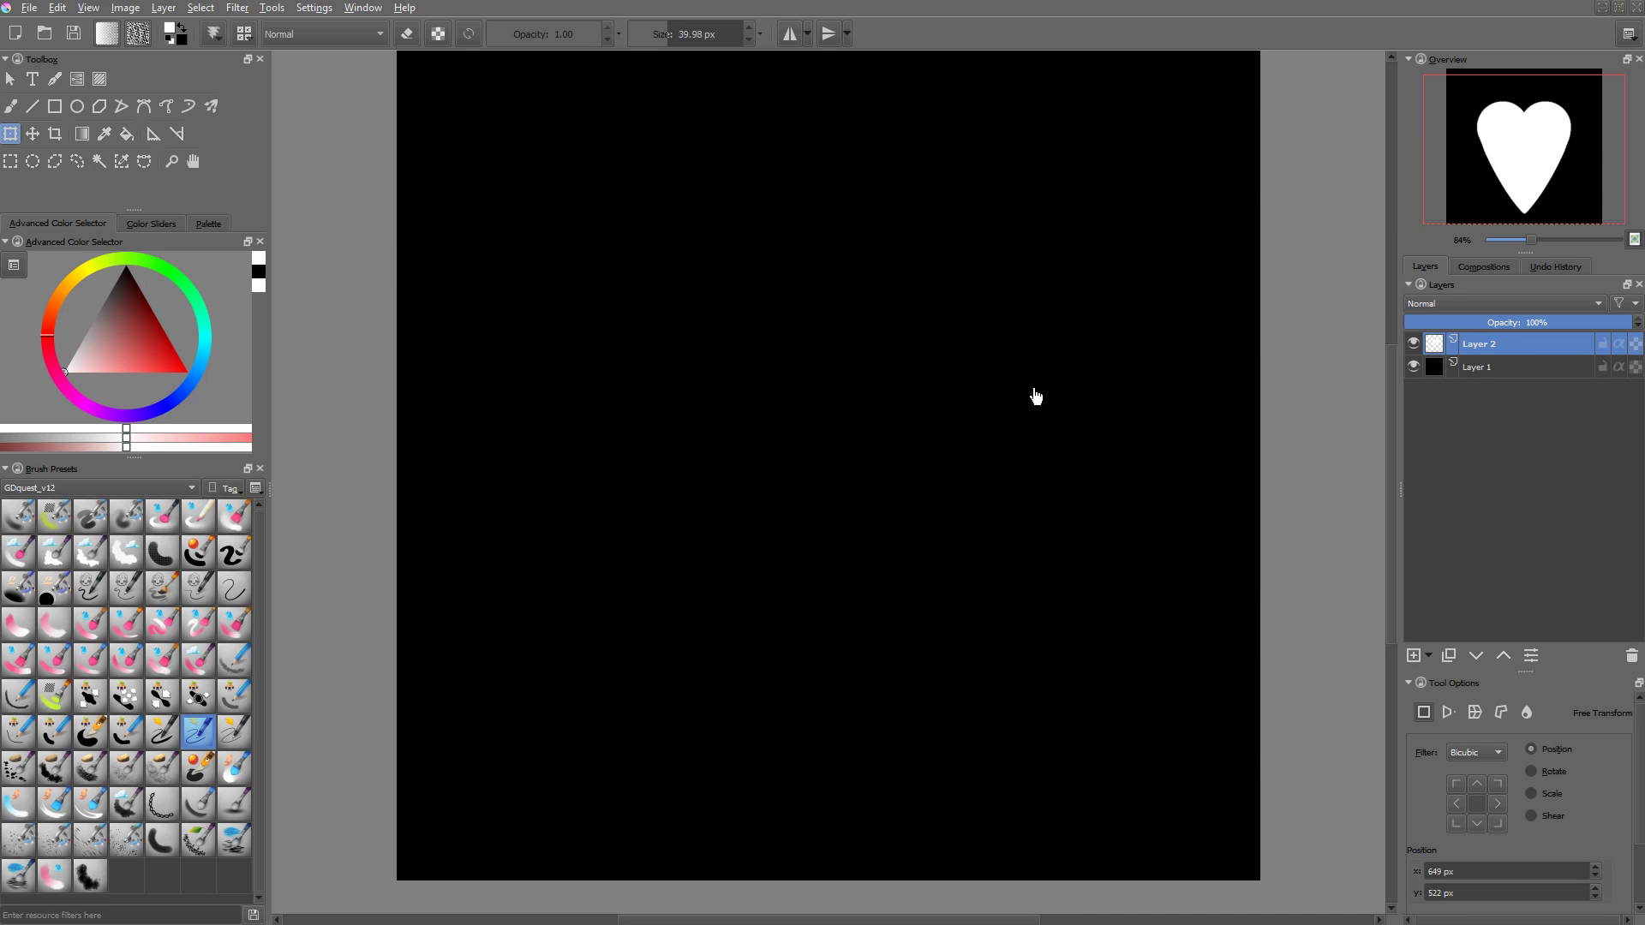
pyautogui.press('b')
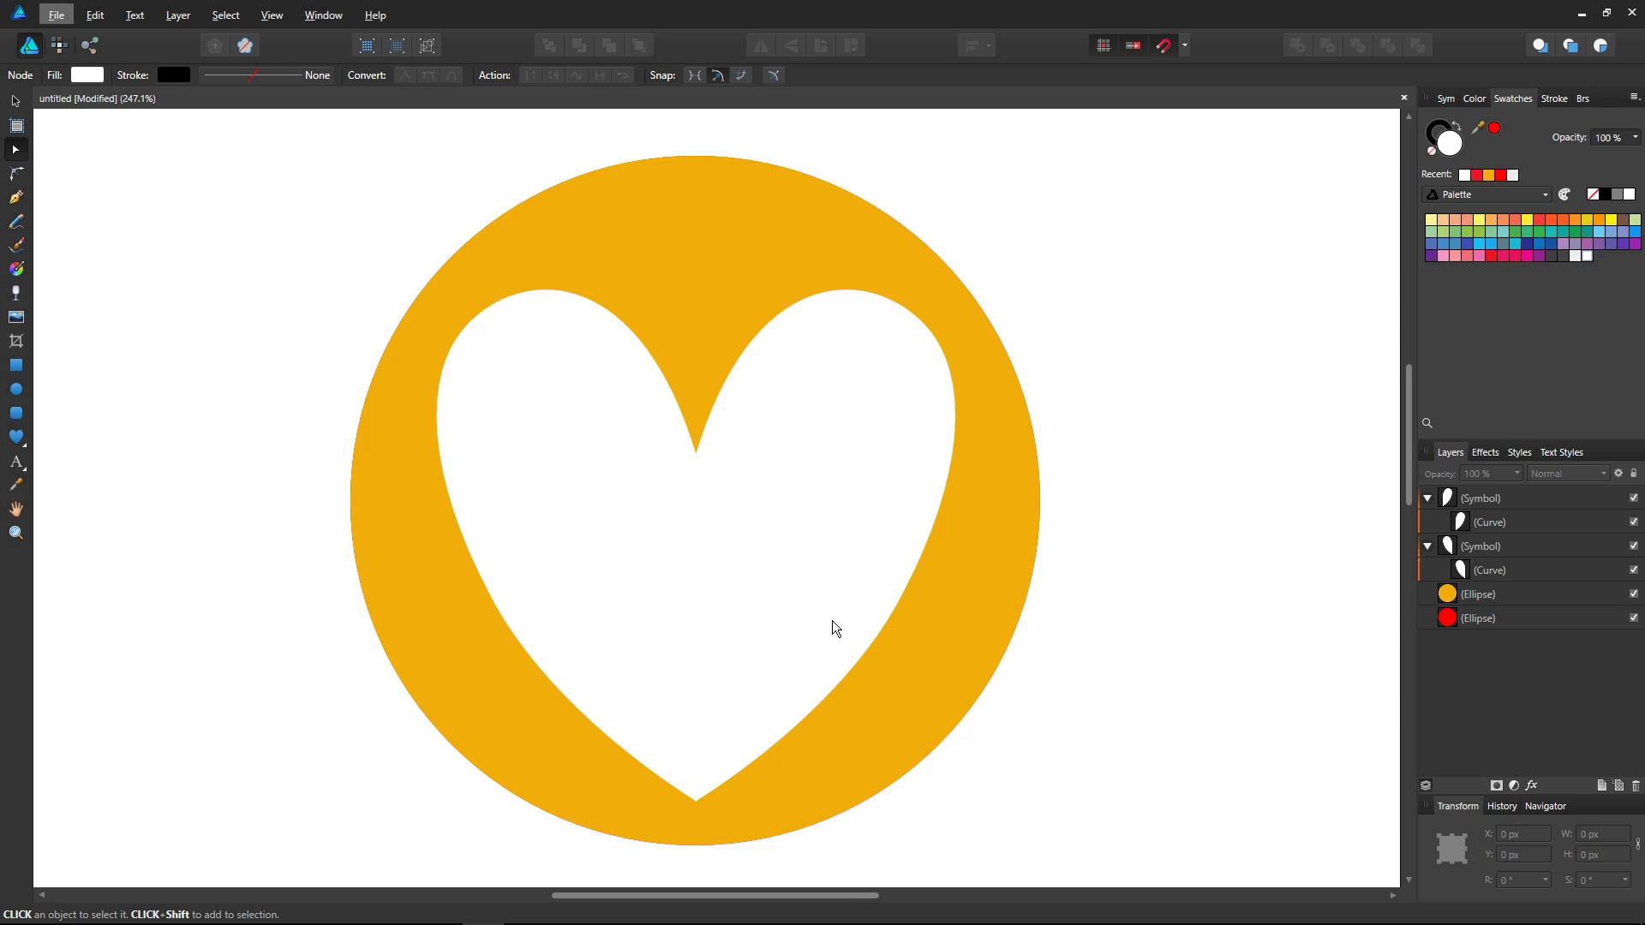
# - Switch to Affinity Designer, select the right half-heart symbol and examine where the two mirrored halves meet
pyautogui.click(840, 674)
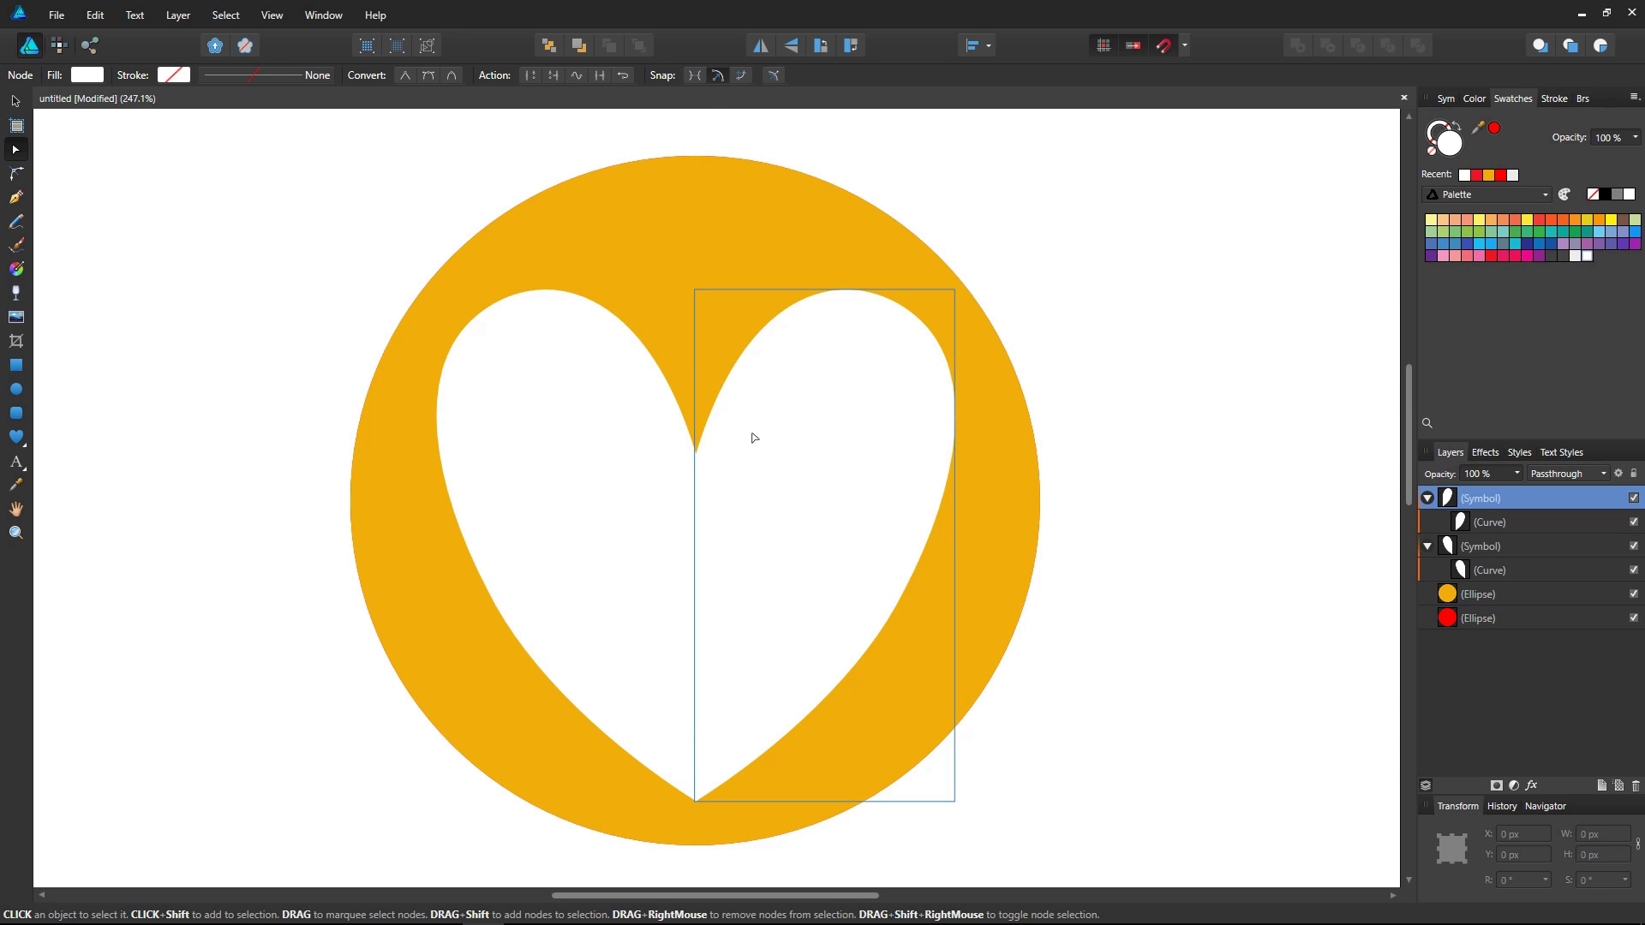
pyautogui.scroll(5, 754, 438)
pyautogui.scroll(-6, 540, 349)
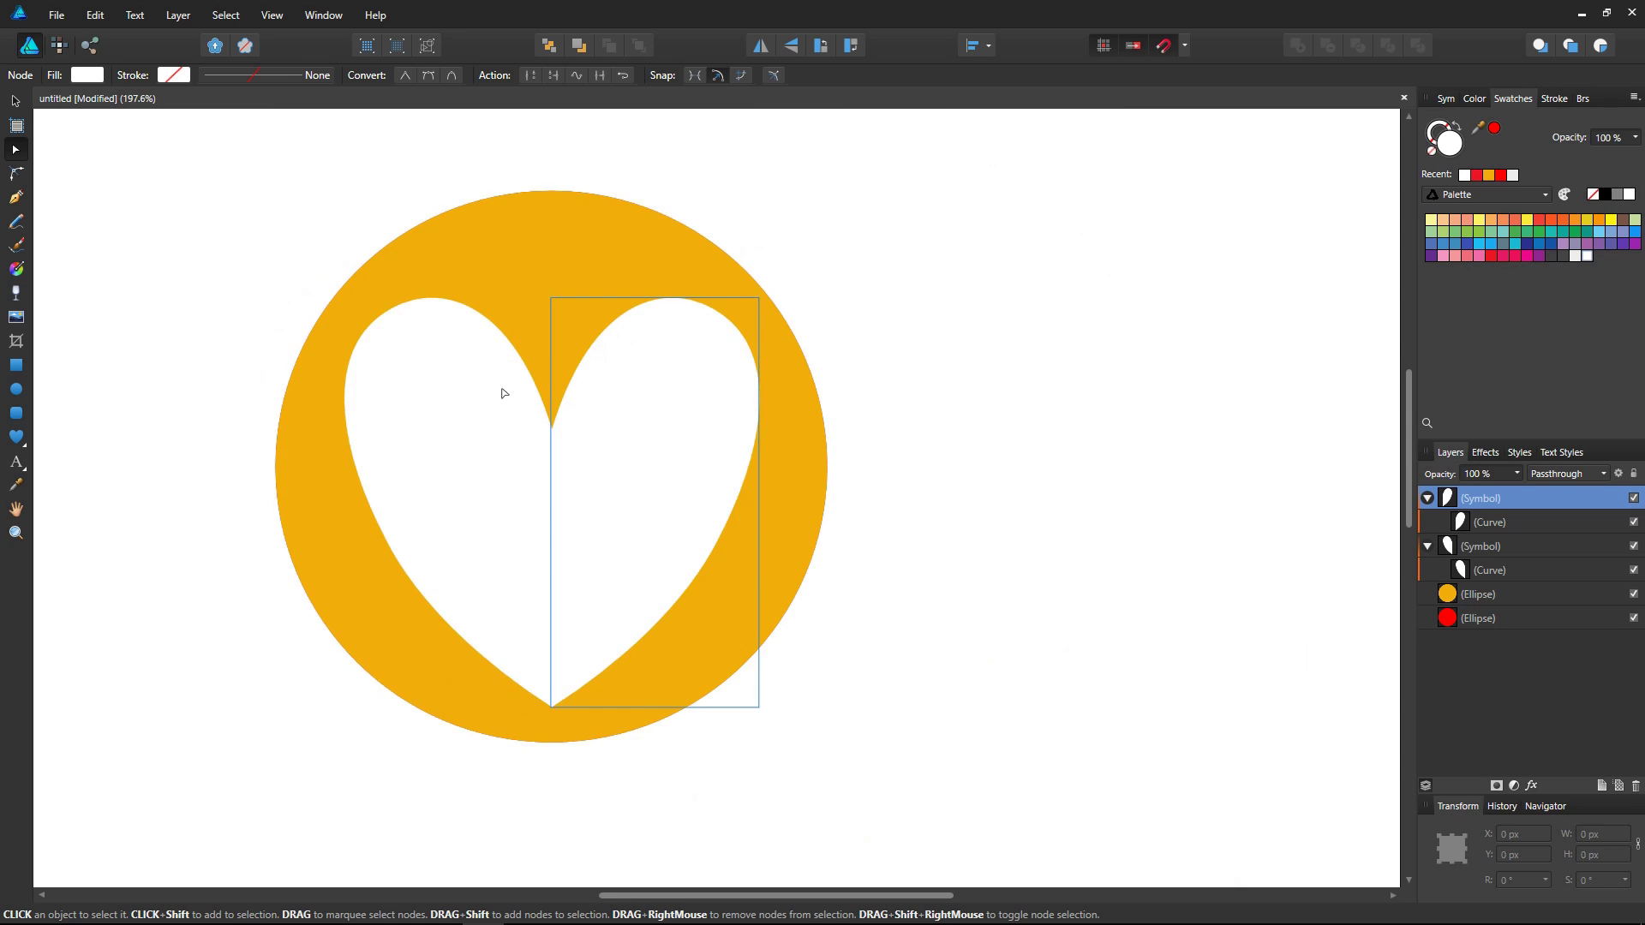
pyautogui.scroll(8, 467, 412)
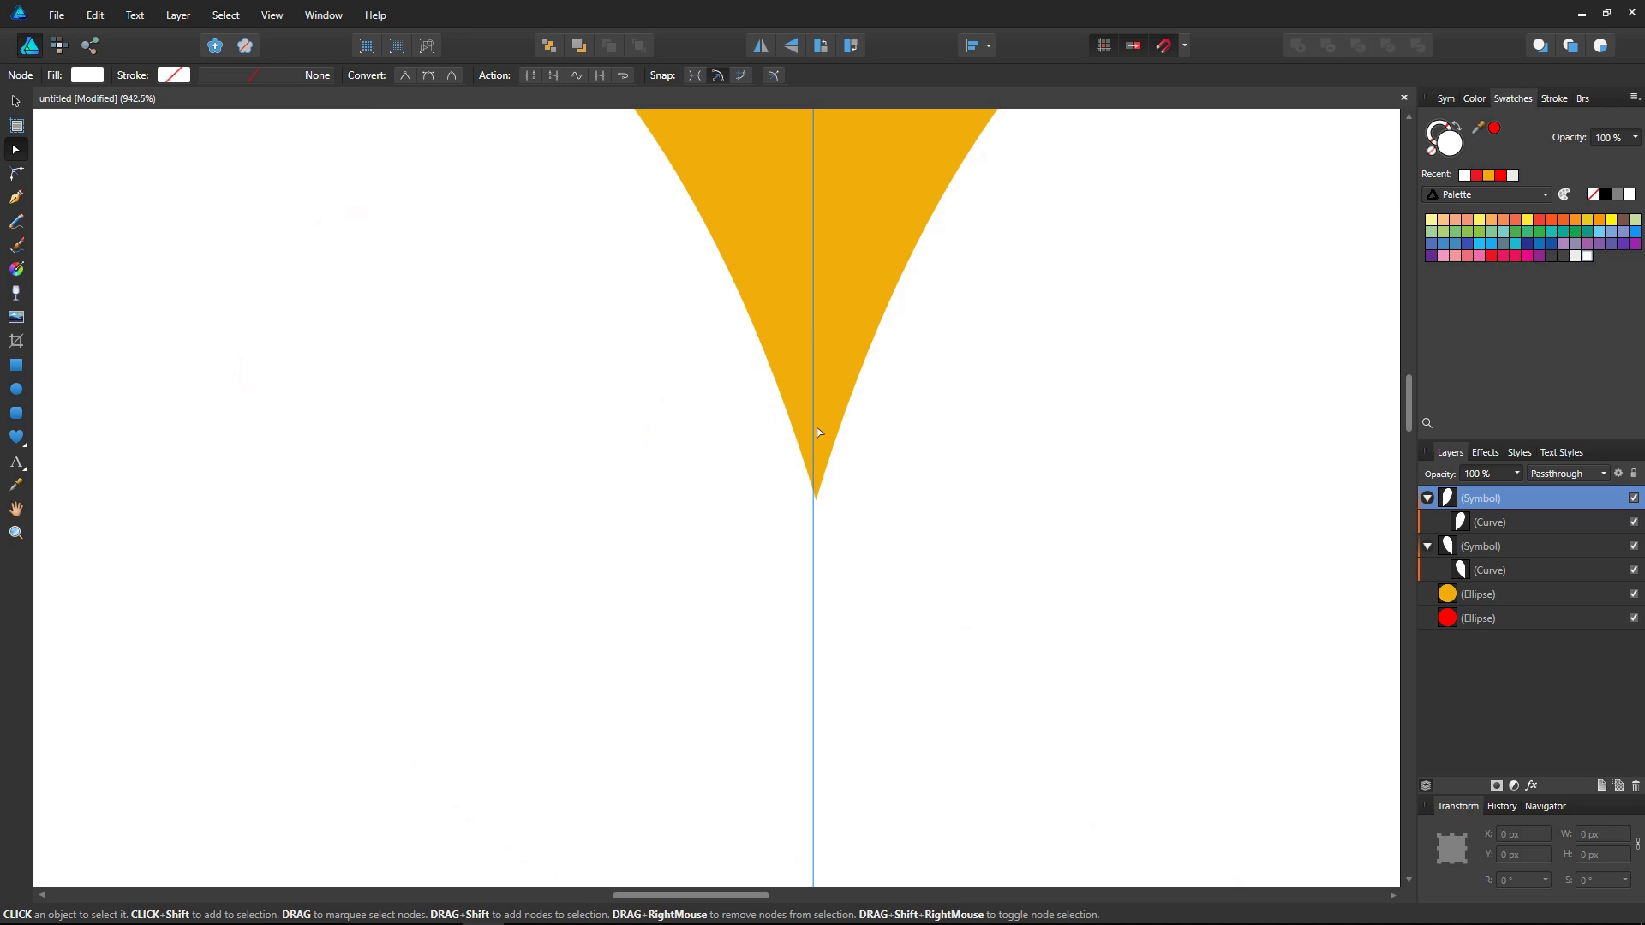
pyautogui.scroll(-7, 818, 433)
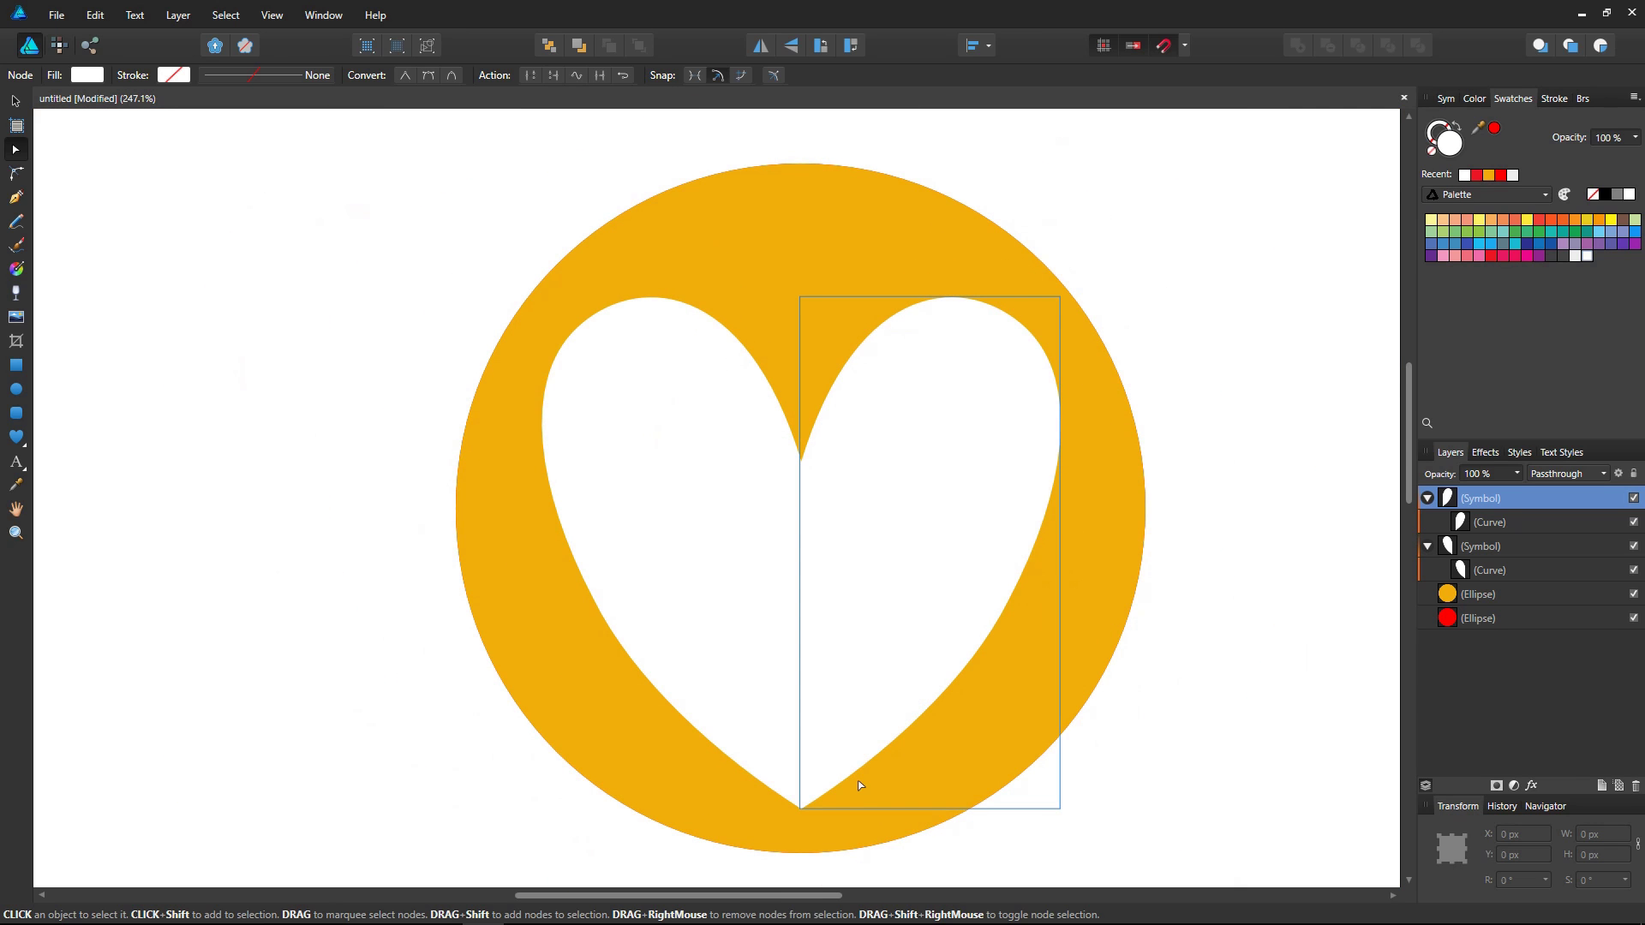
pyautogui.moveTo(900, 768); pyautogui.dragTo(908, 728)
pyautogui.moveTo(1137, 633); pyautogui.dragTo(1121, 650)
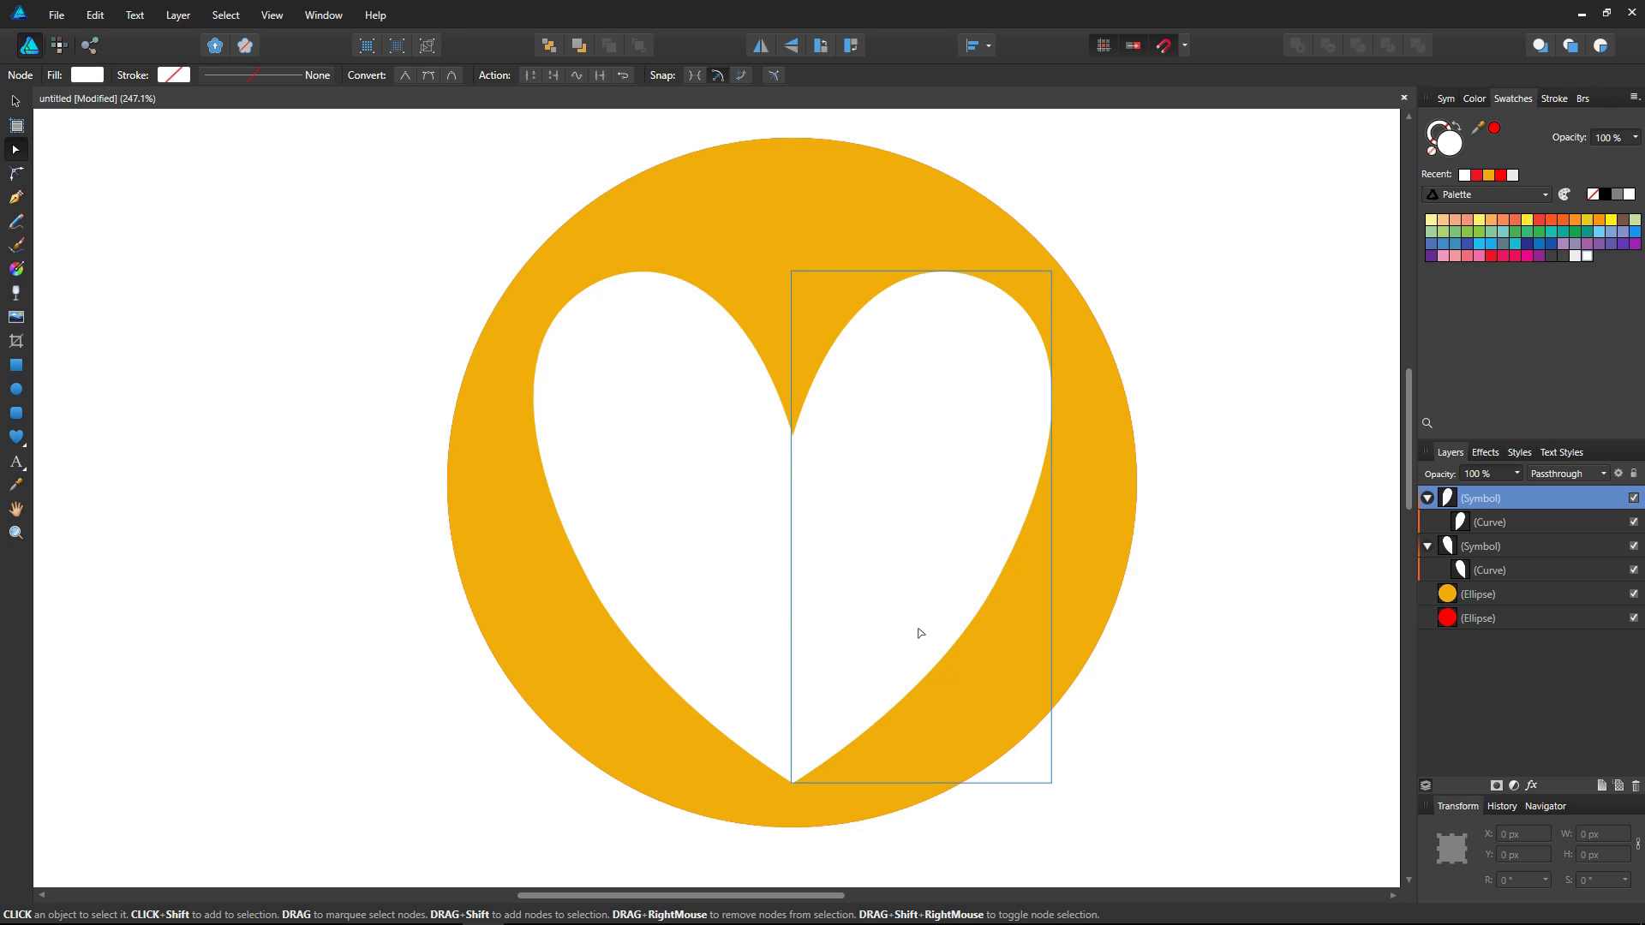
# - Reshape the right half-heart's curve by bending its lower segment inward toward the tip
pyautogui.click(892, 669)
pyautogui.click(925, 679)
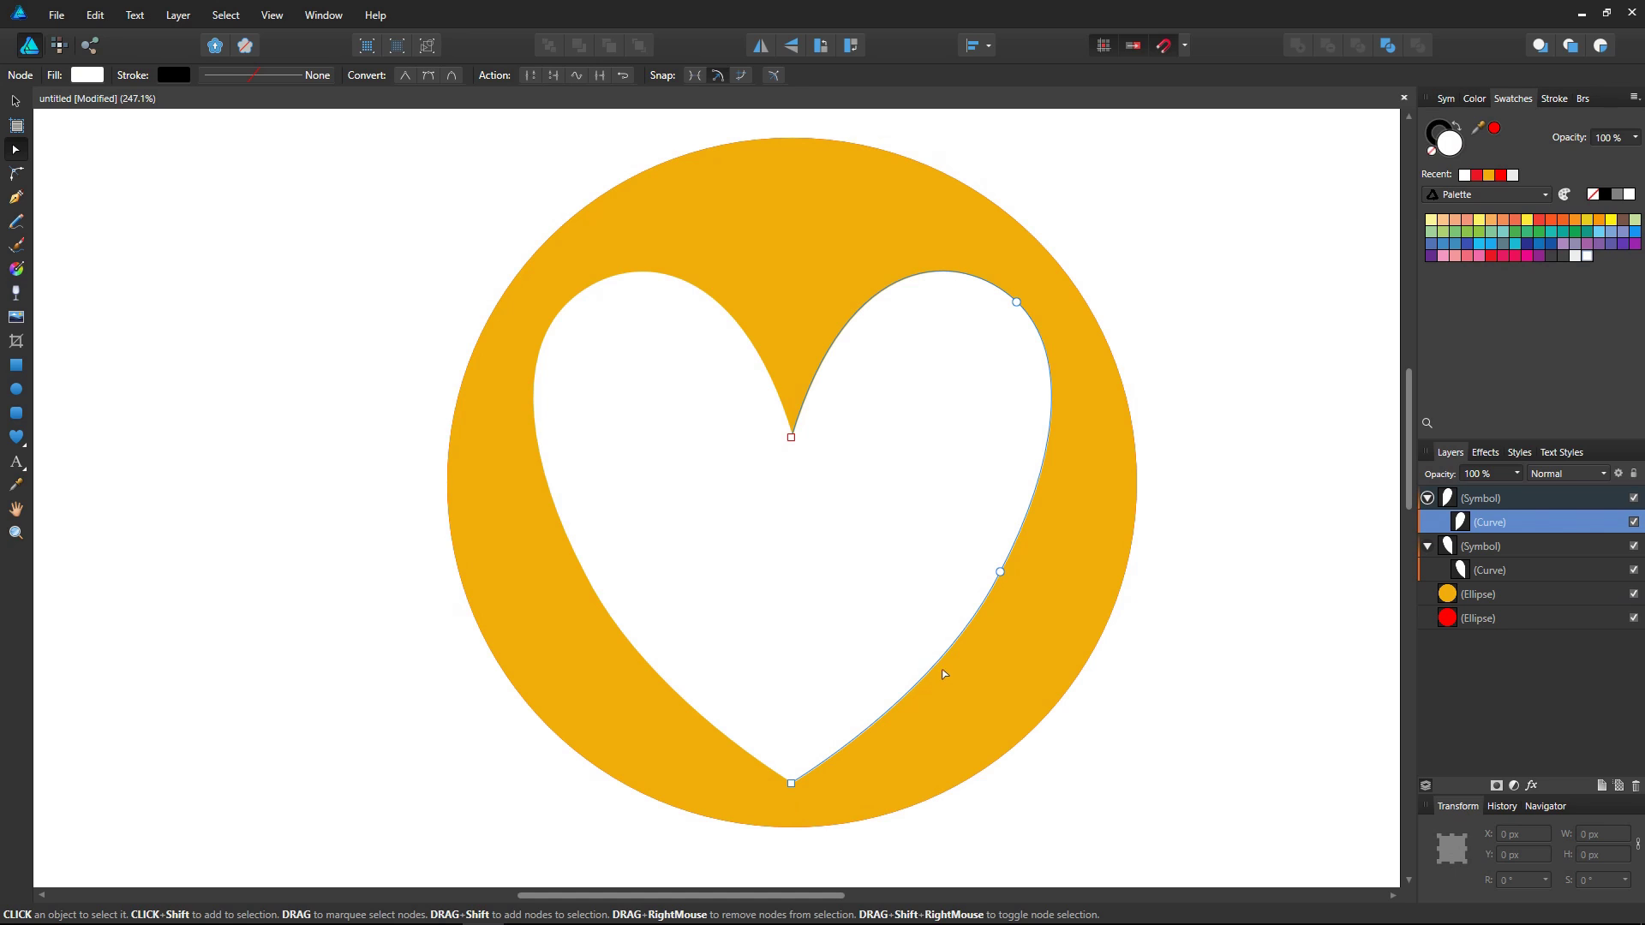
pyautogui.click(1633, 498)
pyautogui.click(1634, 499)
pyautogui.moveTo(906, 701); pyautogui.dragTo(900, 657)
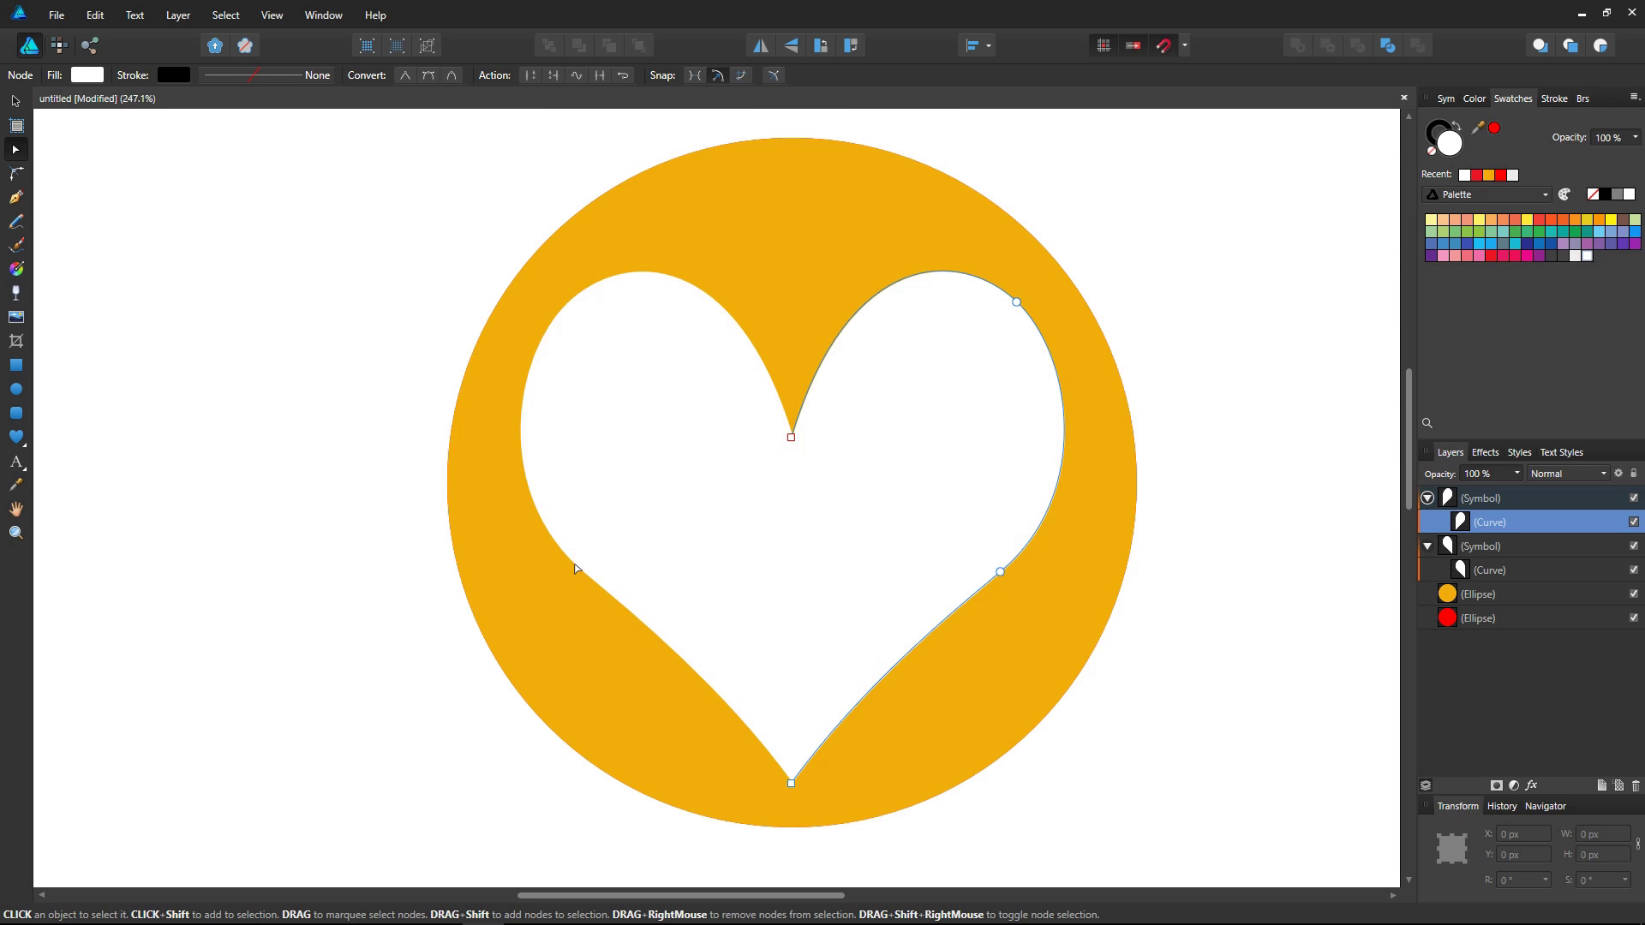
# - Select the circle behind the heart, try several swatches and give it an orange-red fill
pyautogui.press('v')
pyautogui.click(1062, 538)
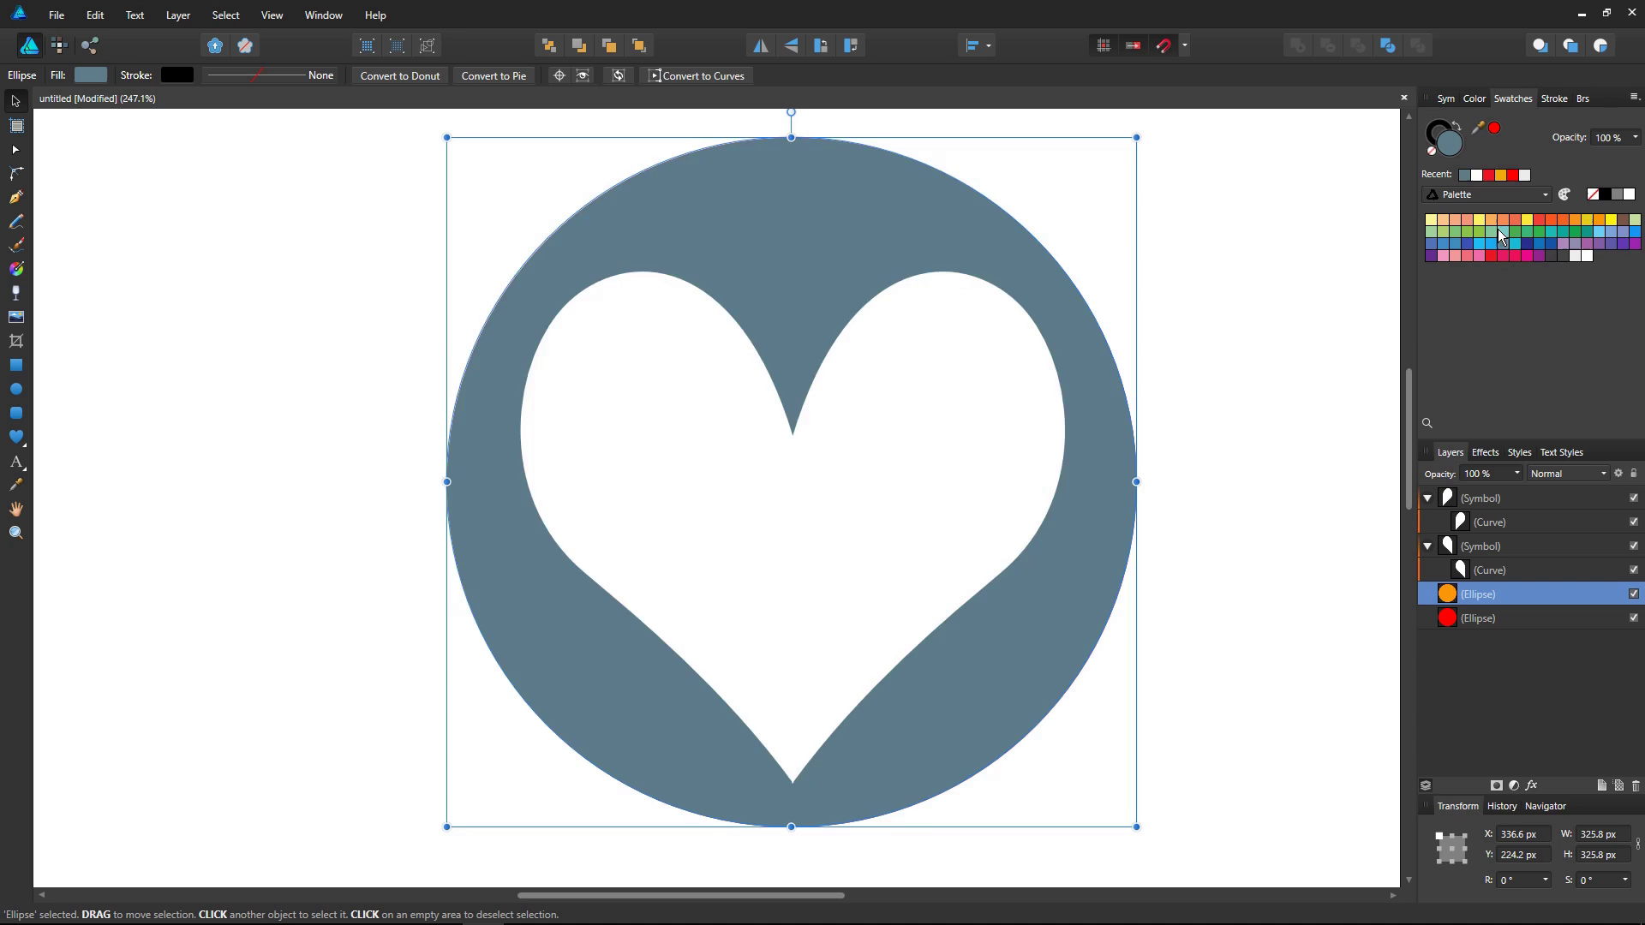
pyautogui.click(1499, 228)
pyautogui.click(1500, 220)
pyautogui.click(1479, 220)
pyautogui.click(1550, 220)
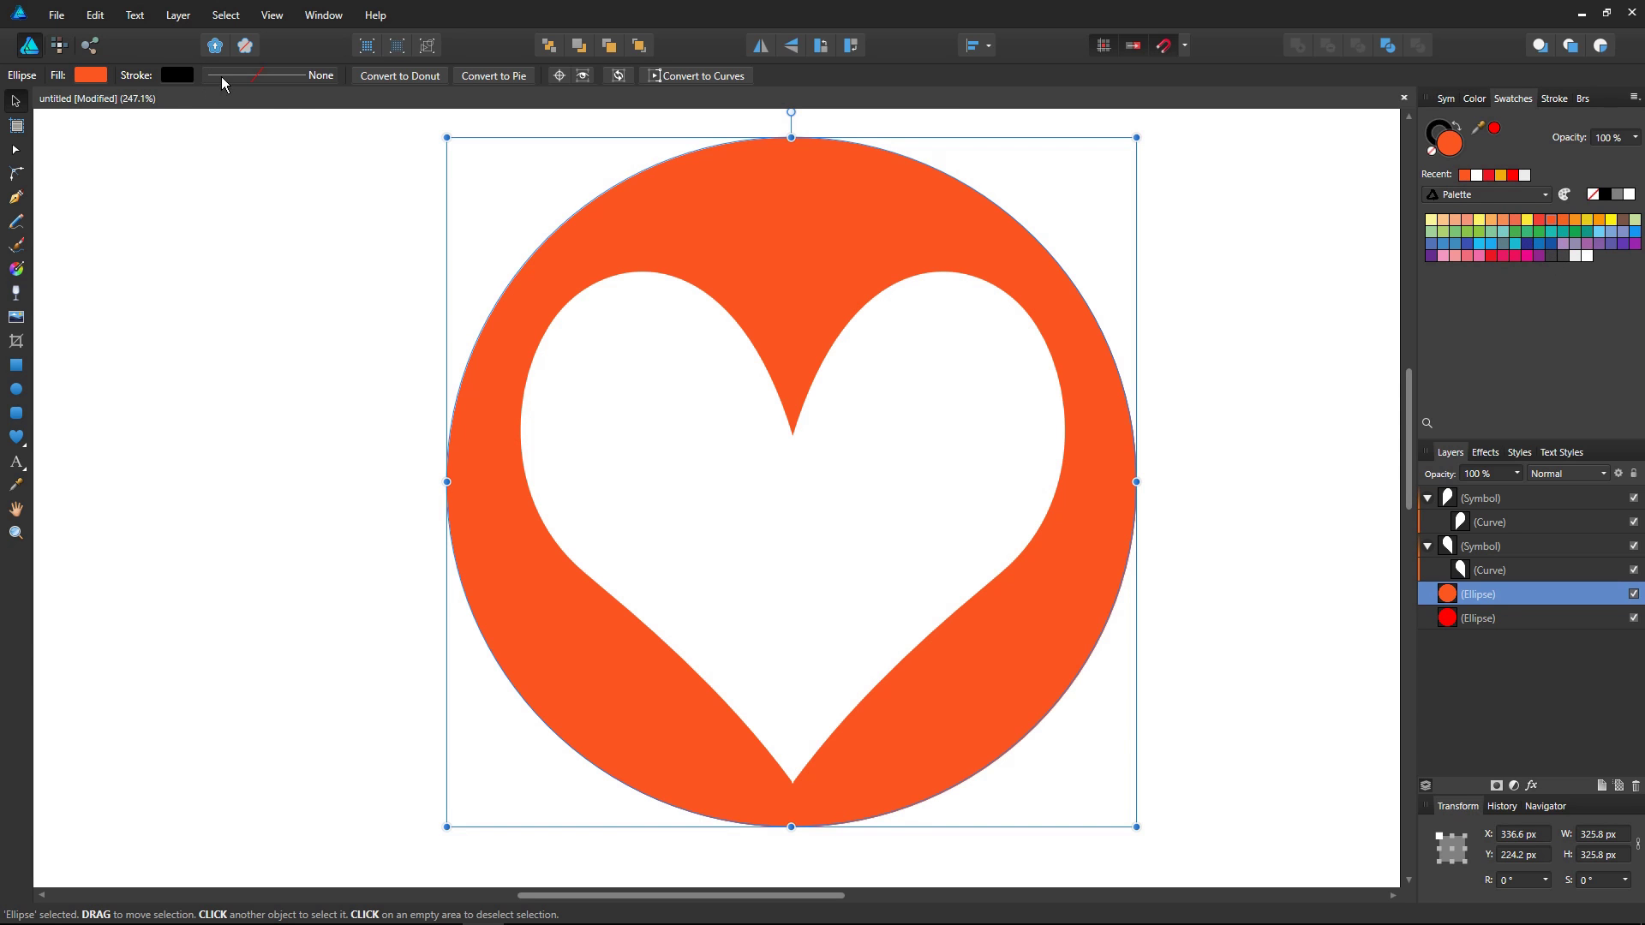
# - Open the circle's stroke settings and adjust the stroke width
pyautogui.click(178, 75)
pyautogui.click(300, 77)
pyautogui.click(300, 78)
pyautogui.moveTo(175, 135); pyautogui.dragTo(202, 137)
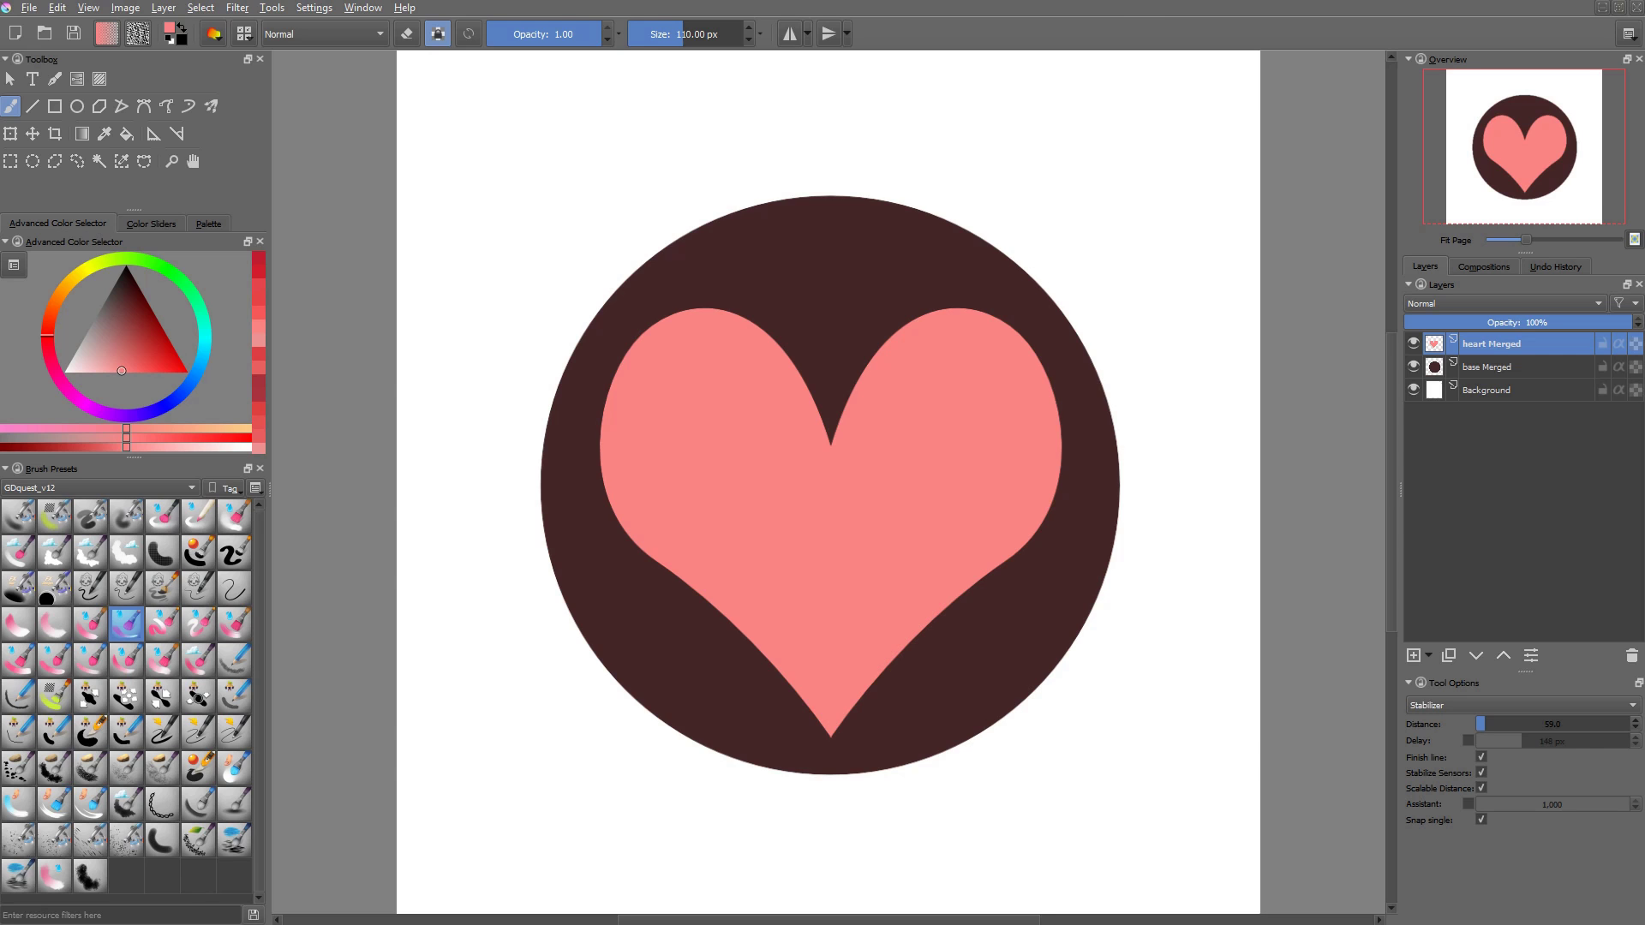
# - Switch to Krita, turn off alpha preservation and put the heart Merged layer into a clipping group
pyautogui.click(1486, 367)
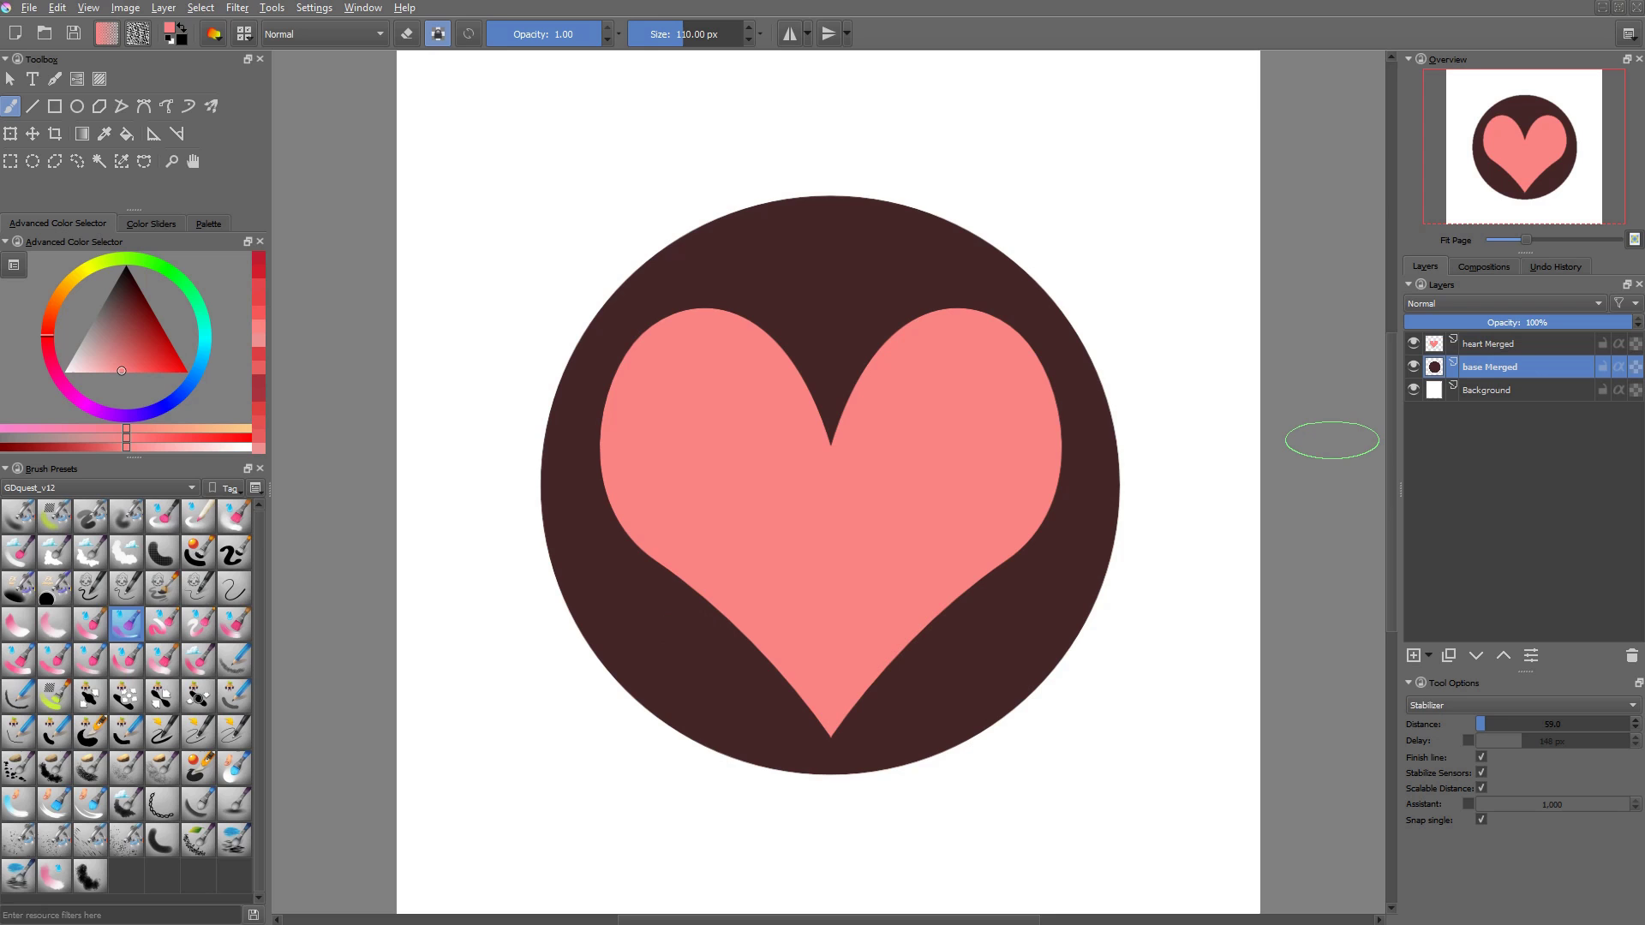
pyautogui.click(1475, 350)
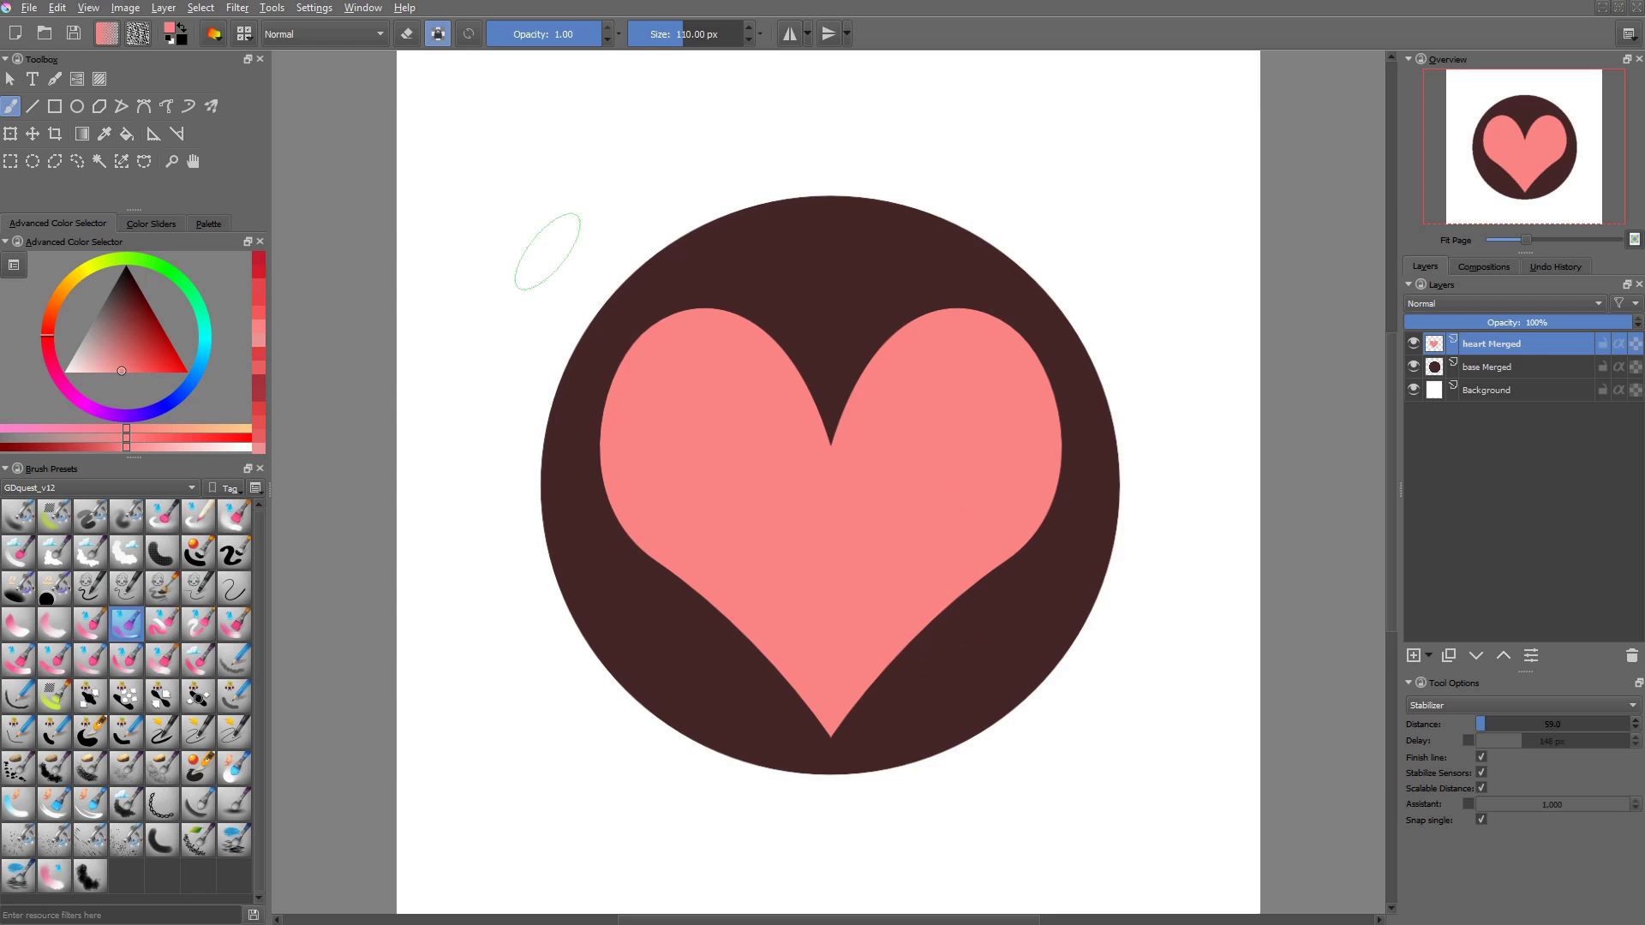
pyautogui.click(437, 35)
pyautogui.hotkey('ctrl', 'shift', 'g')
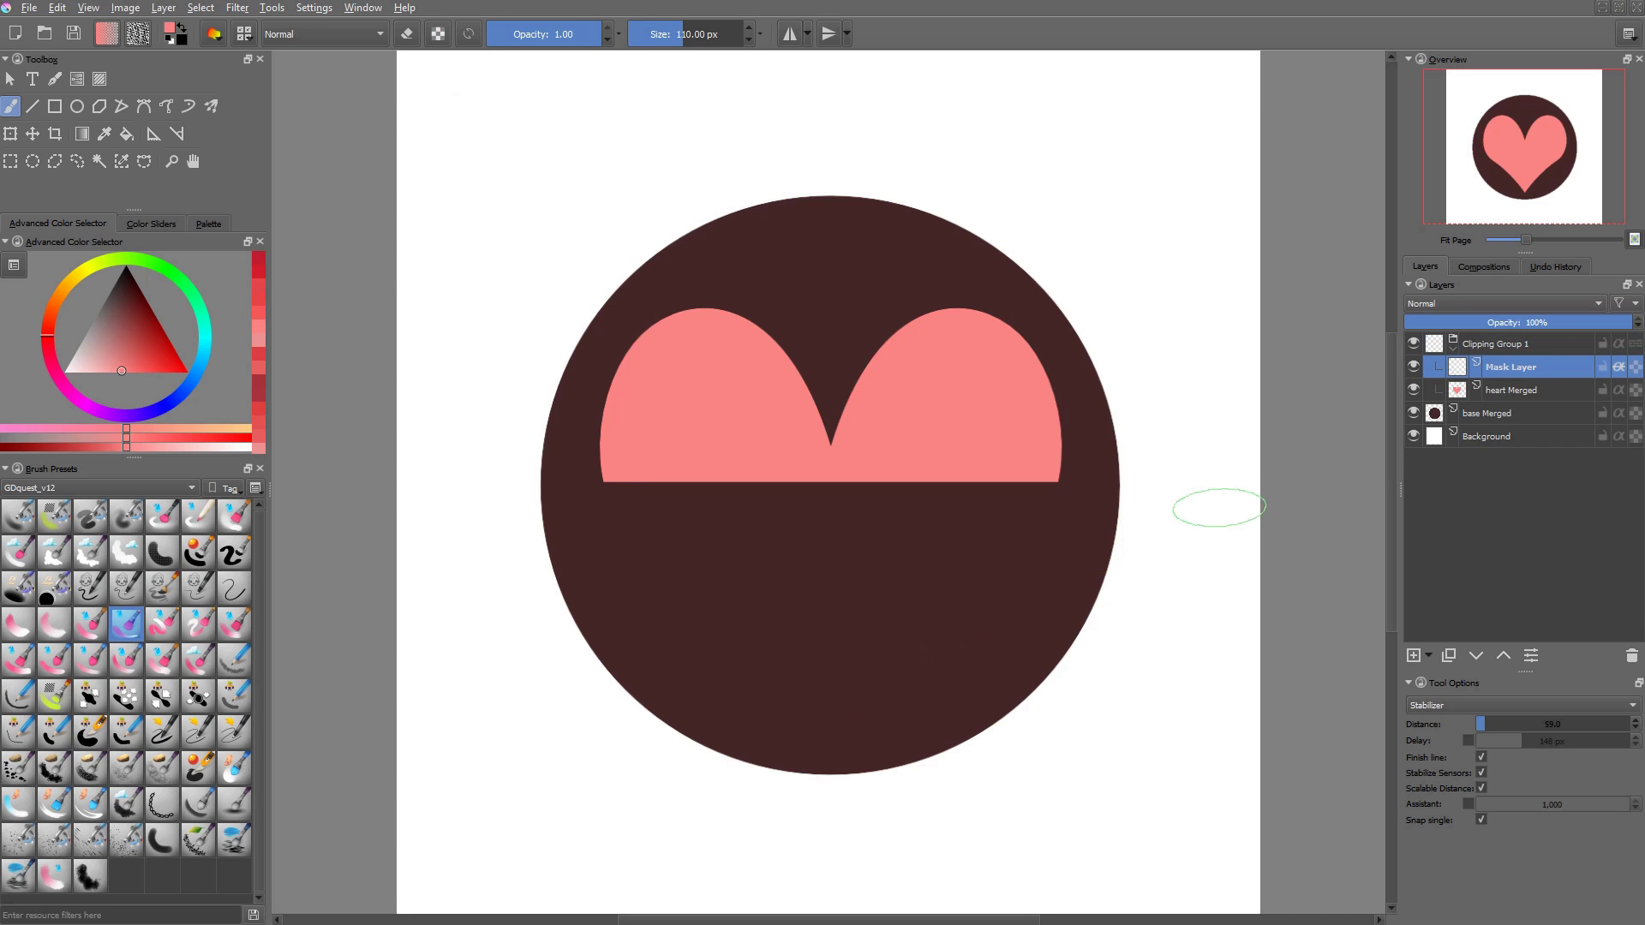
# - Pick a deeper red and shade the heart's lower half on the Mask Layer with diagonal linear gradients drawn inward from both sides
pyautogui.press('g')
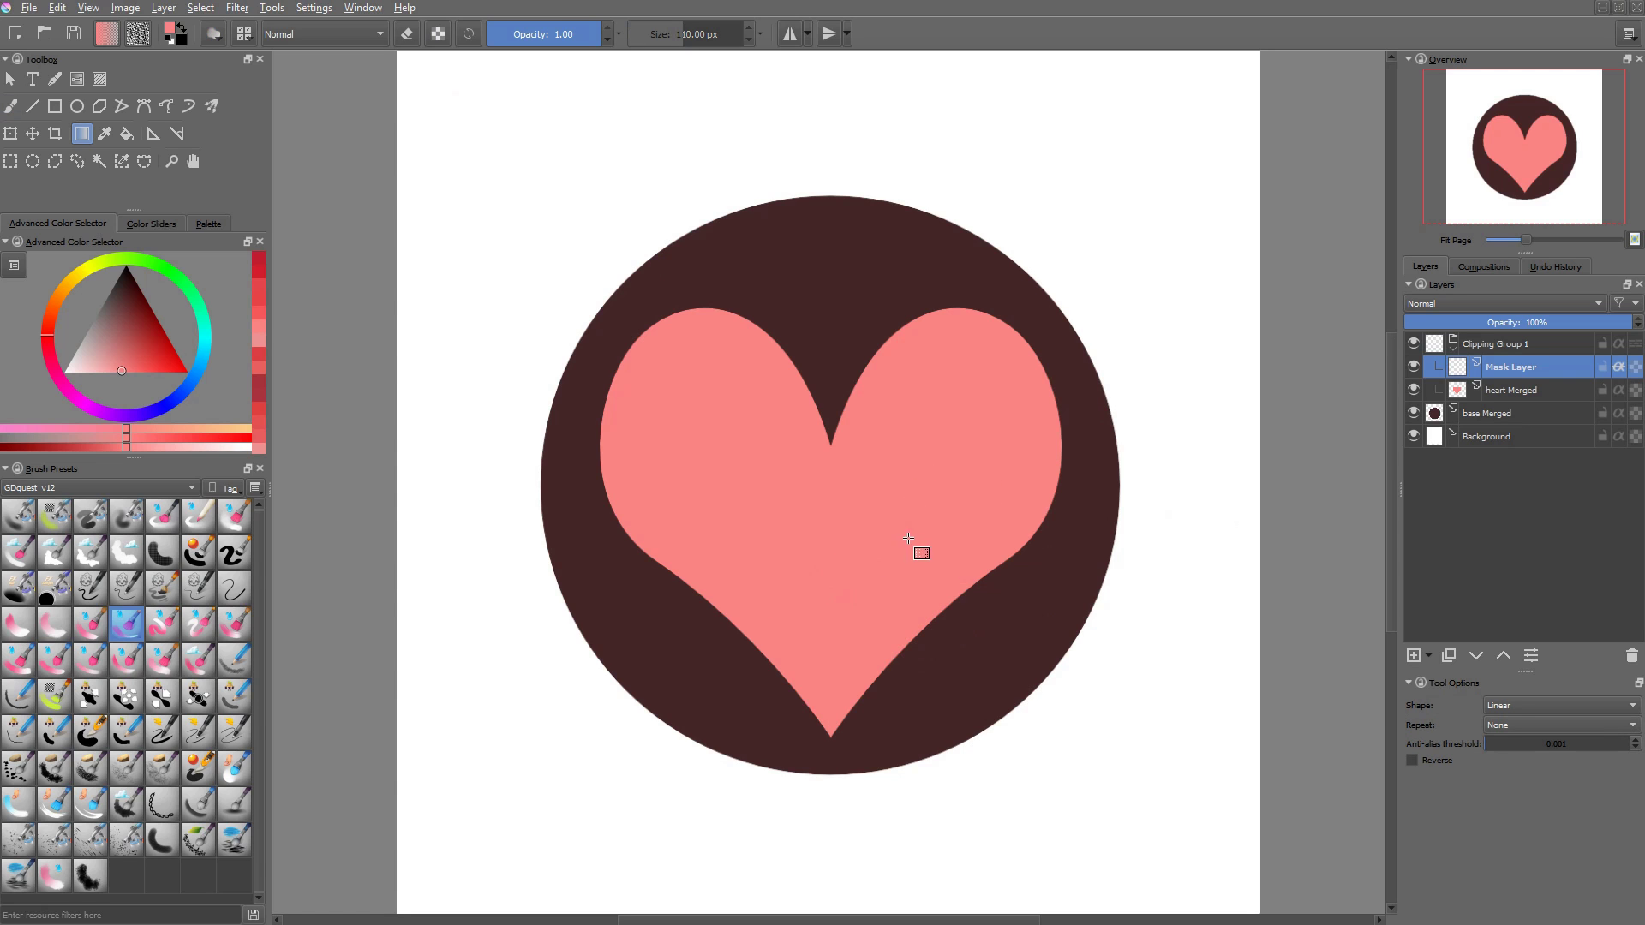
pyautogui.moveTo(79, 342); pyautogui.dragTo(138, 352)
pyautogui.rightClick(955, 542)
pyautogui.moveTo(876, 560); pyautogui.dragTo(932, 542)
pyautogui.click(907, 547)
pyautogui.click(777, 669)
pyautogui.moveTo(834, 614); pyautogui.dragTo(867, 507)
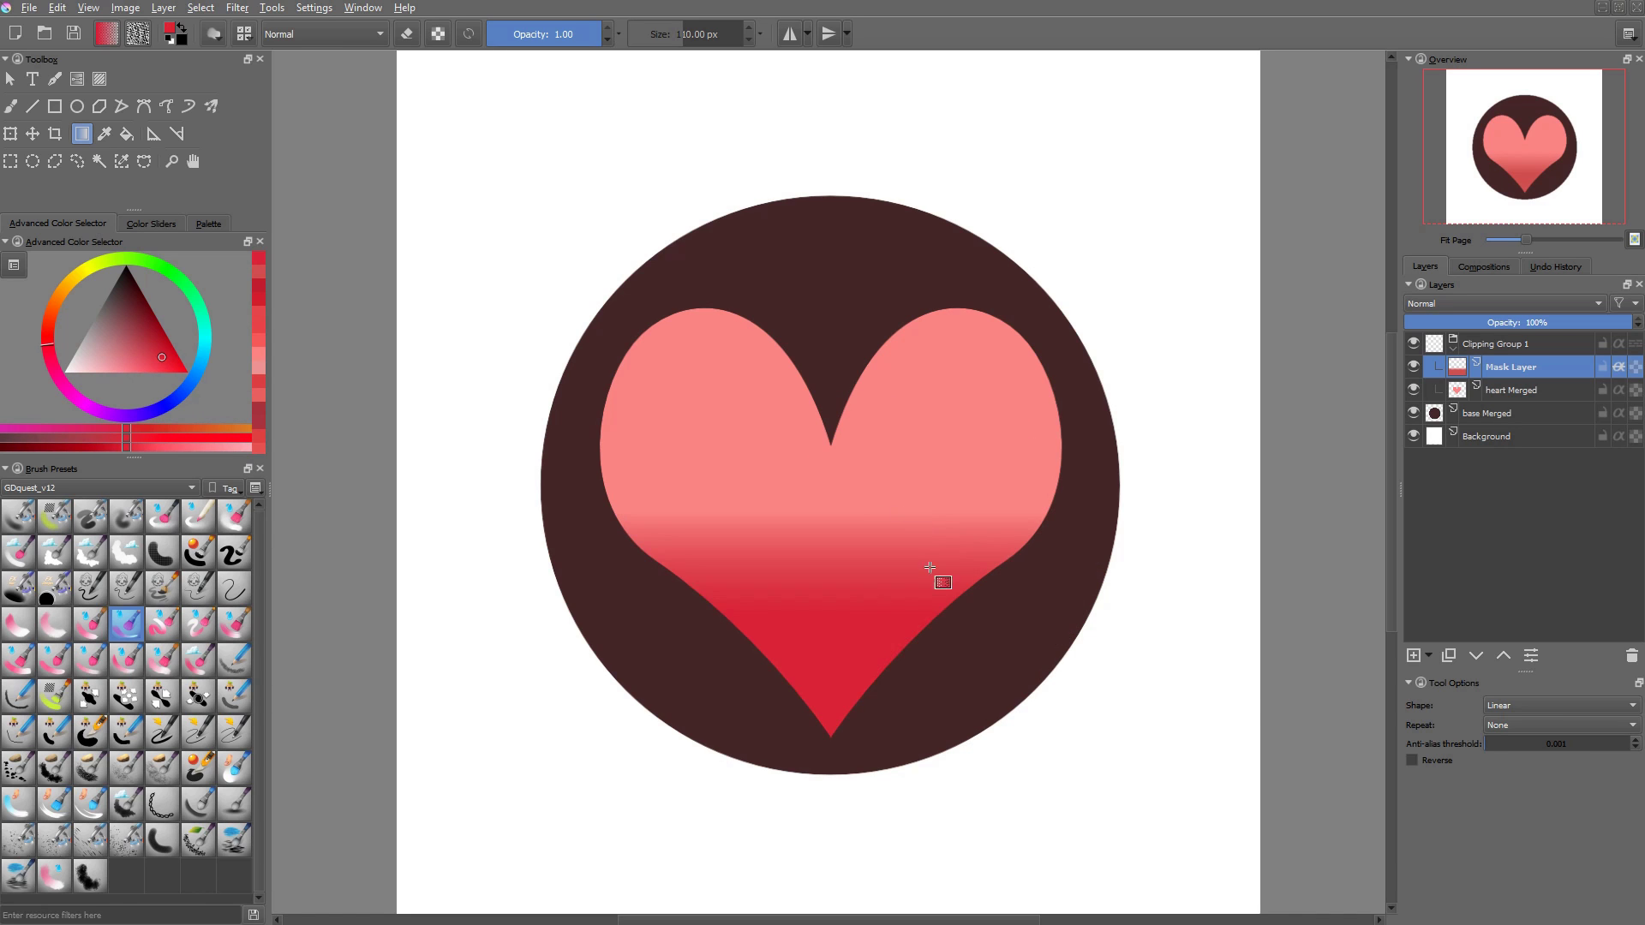
pyautogui.hotkey('ctrl', 'z')
pyautogui.moveTo(838, 632)
pyautogui.mouseDown()
pyautogui.moveTo(878, 499)
pyautogui.moveTo(959, 500)
pyautogui.mouseUp()
pyautogui.moveTo(585, 588); pyautogui.dragTo(651, 478)
# - Paint a crisp curved red shadow across the heart's lower half and up its right side with the 73.22 px brush
pyautogui.press('b')
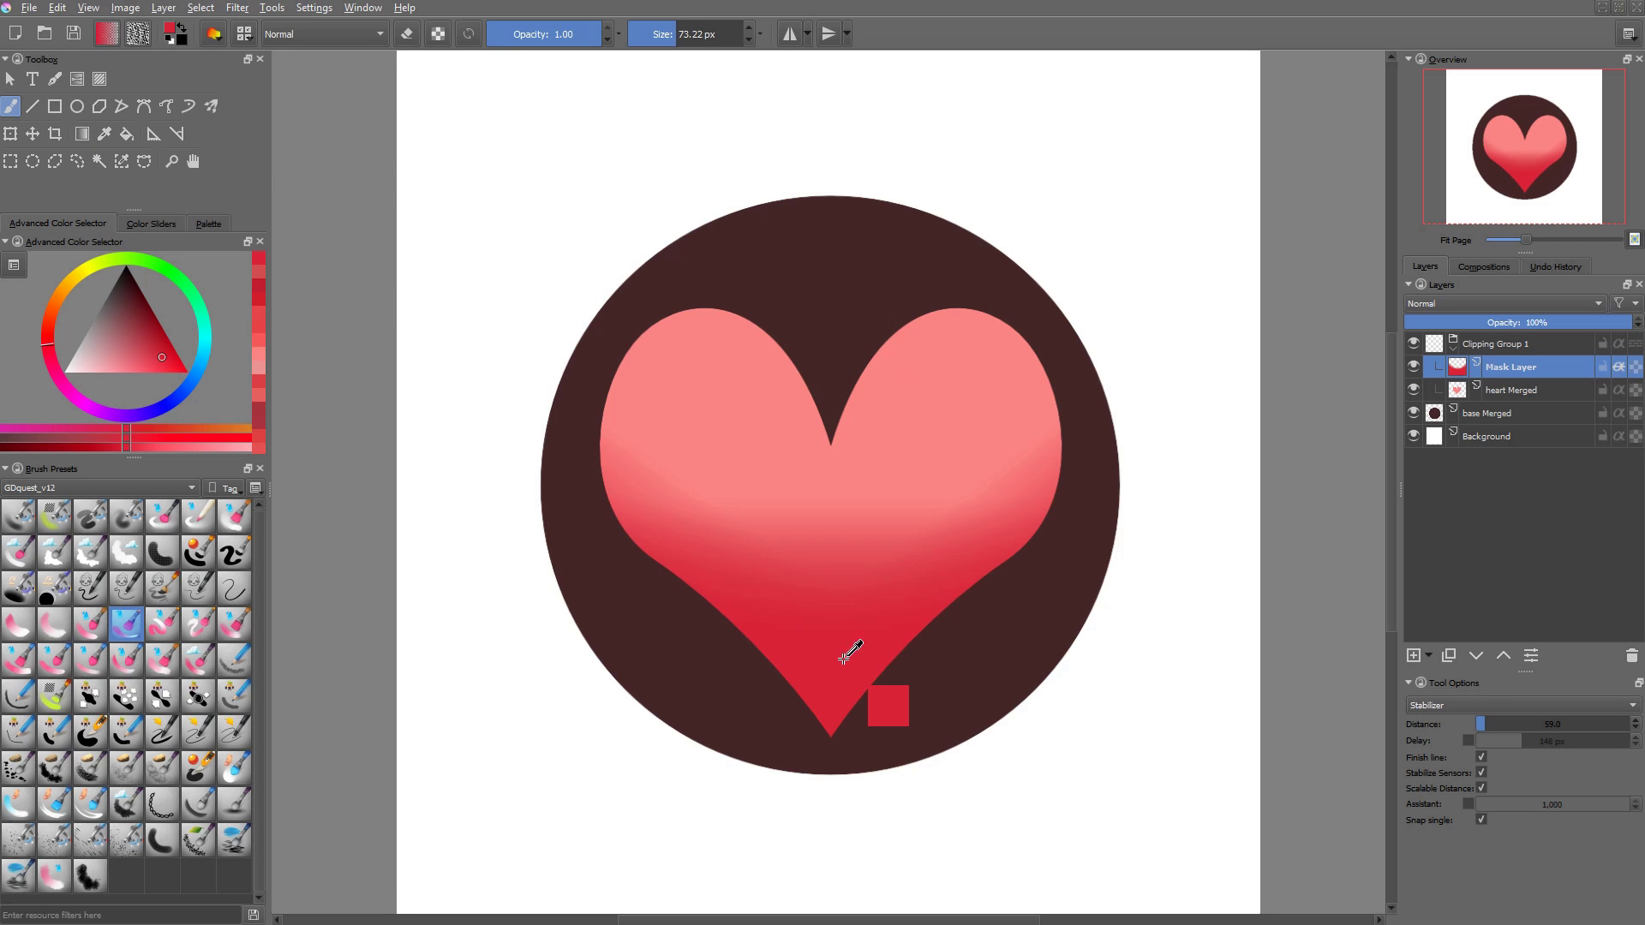
pyautogui.moveTo(562, 463); pyautogui.dragTo(904, 558)
pyautogui.hotkey('ctrl', 'z')
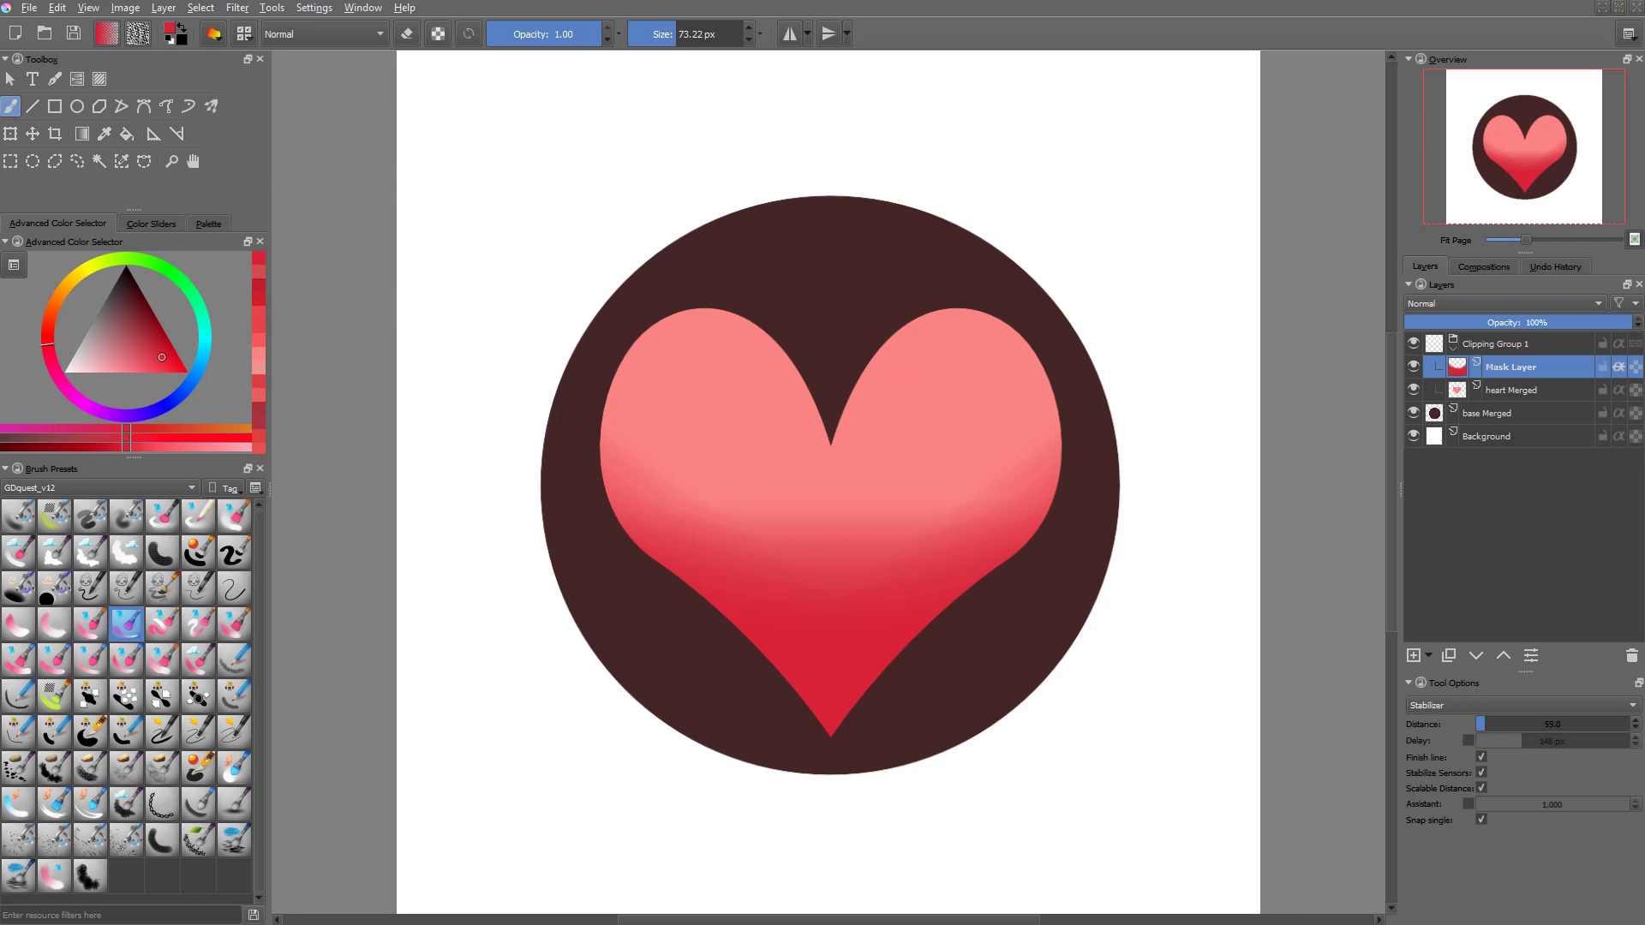
pyautogui.moveTo(576, 506); pyautogui.dragTo(961, 599)
pyautogui.moveTo(697, 566); pyautogui.dragTo(1073, 536)
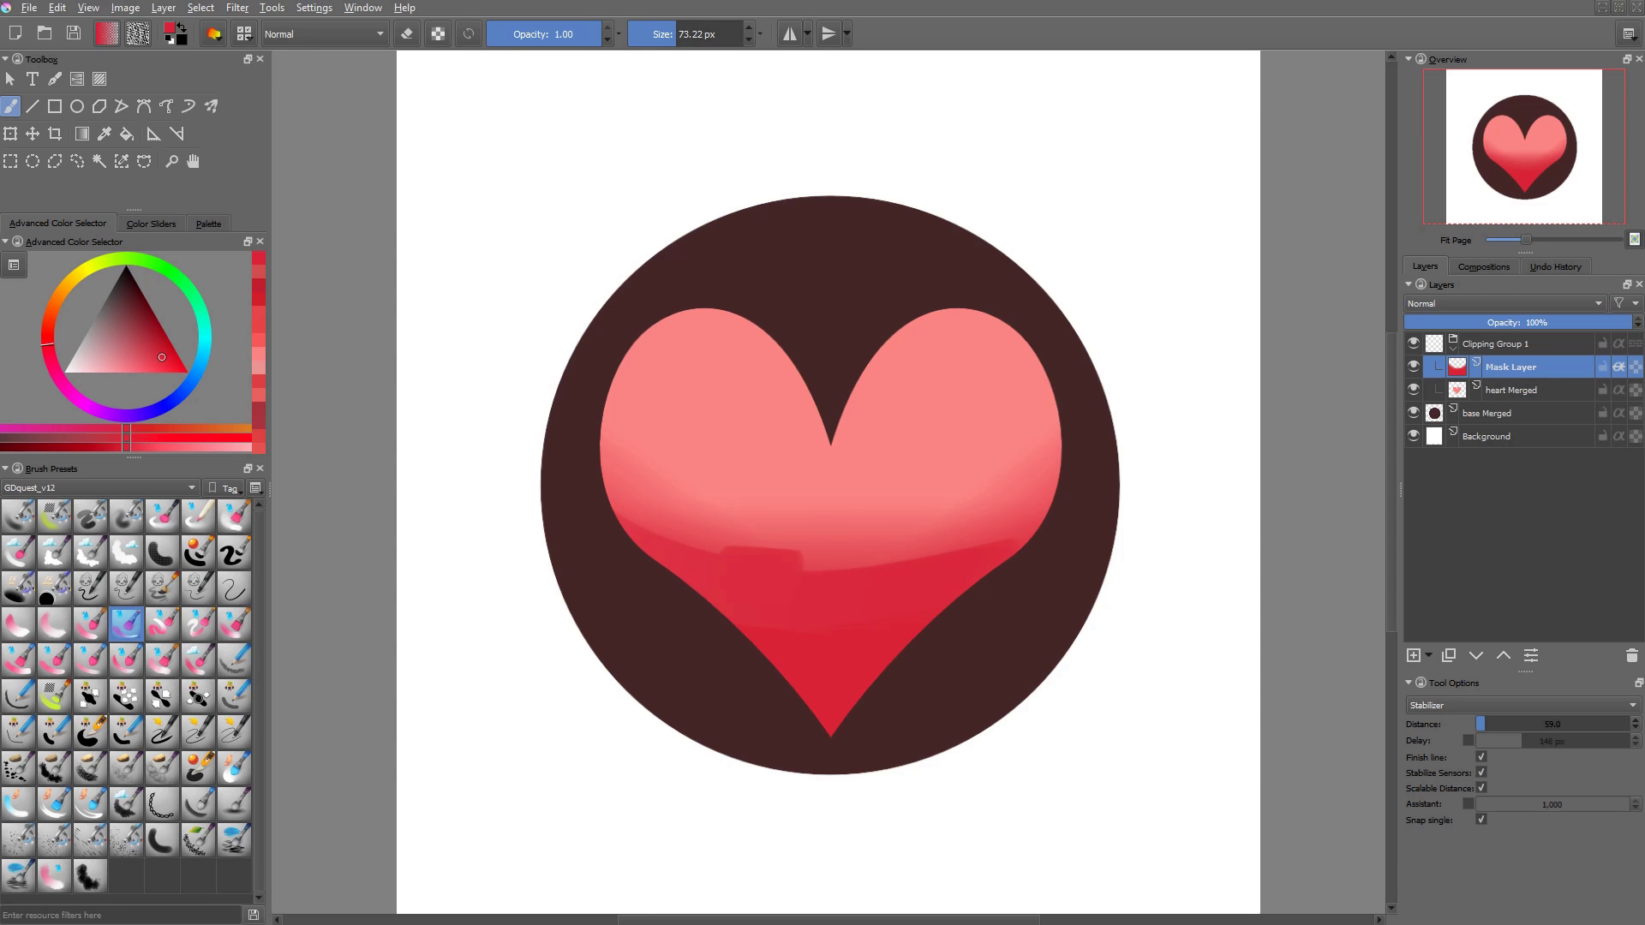
pyautogui.moveTo(564, 533); pyautogui.dragTo(1046, 539)
pyautogui.moveTo(888, 593)
pyautogui.mouseDown()
pyautogui.moveTo(1002, 548)
pyautogui.moveTo(1088, 444)
pyautogui.mouseUp()
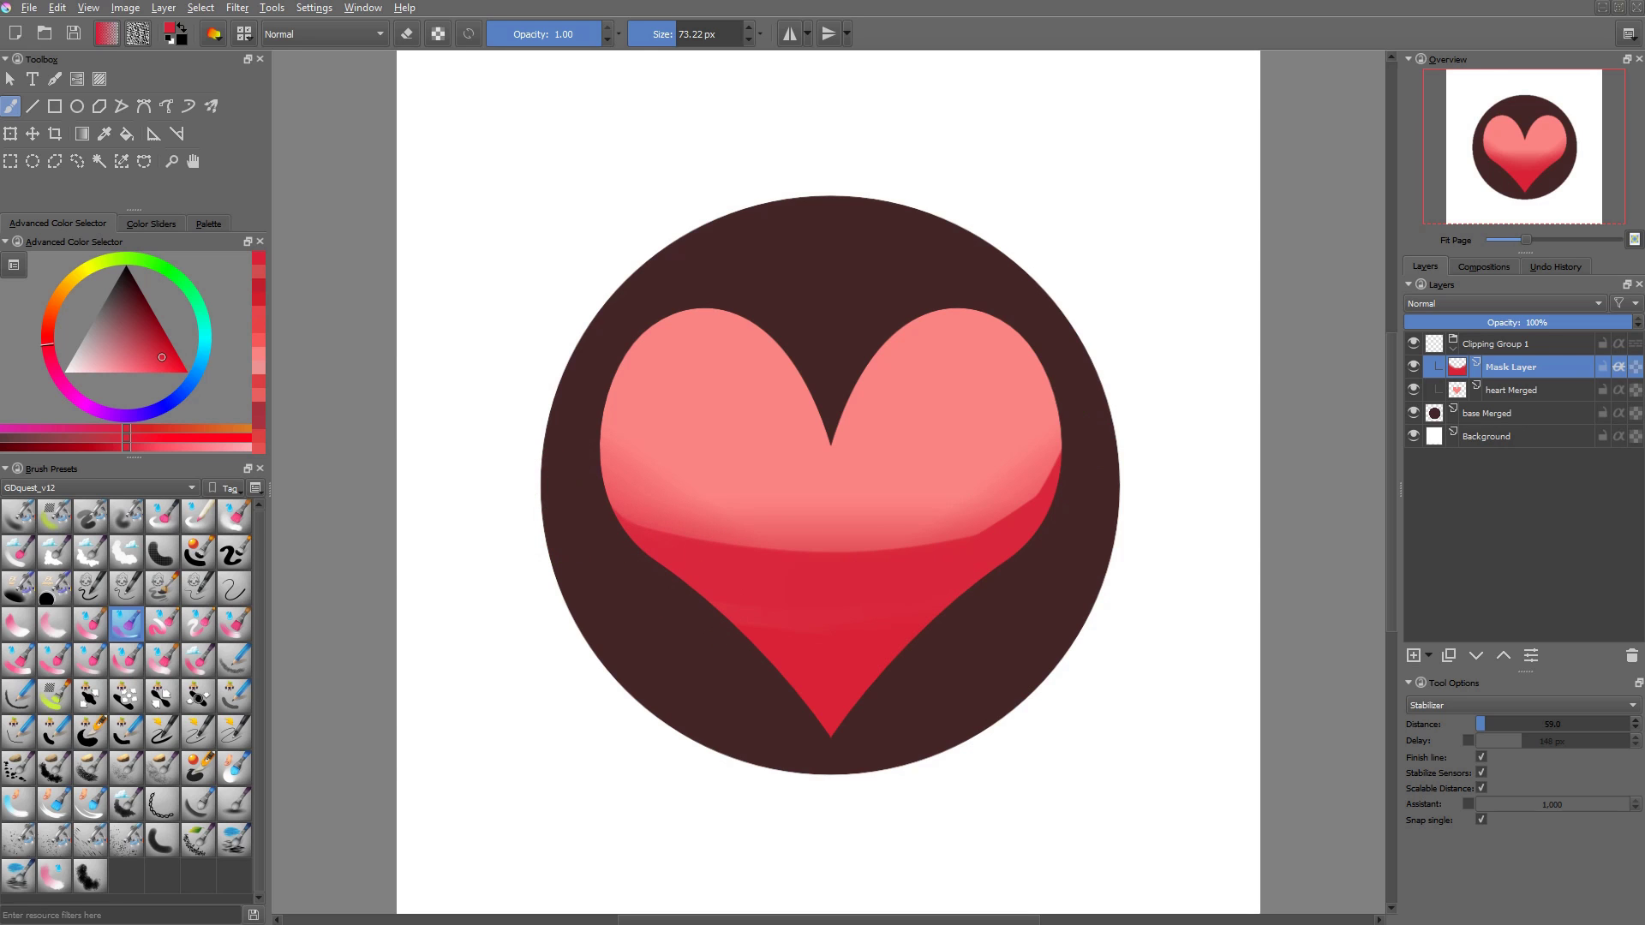
# - Extend the red shadow up the heart's lower left side in a curved stroke, redoing the first attempt
pyautogui.moveTo(579, 443); pyautogui.dragTo(684, 560)
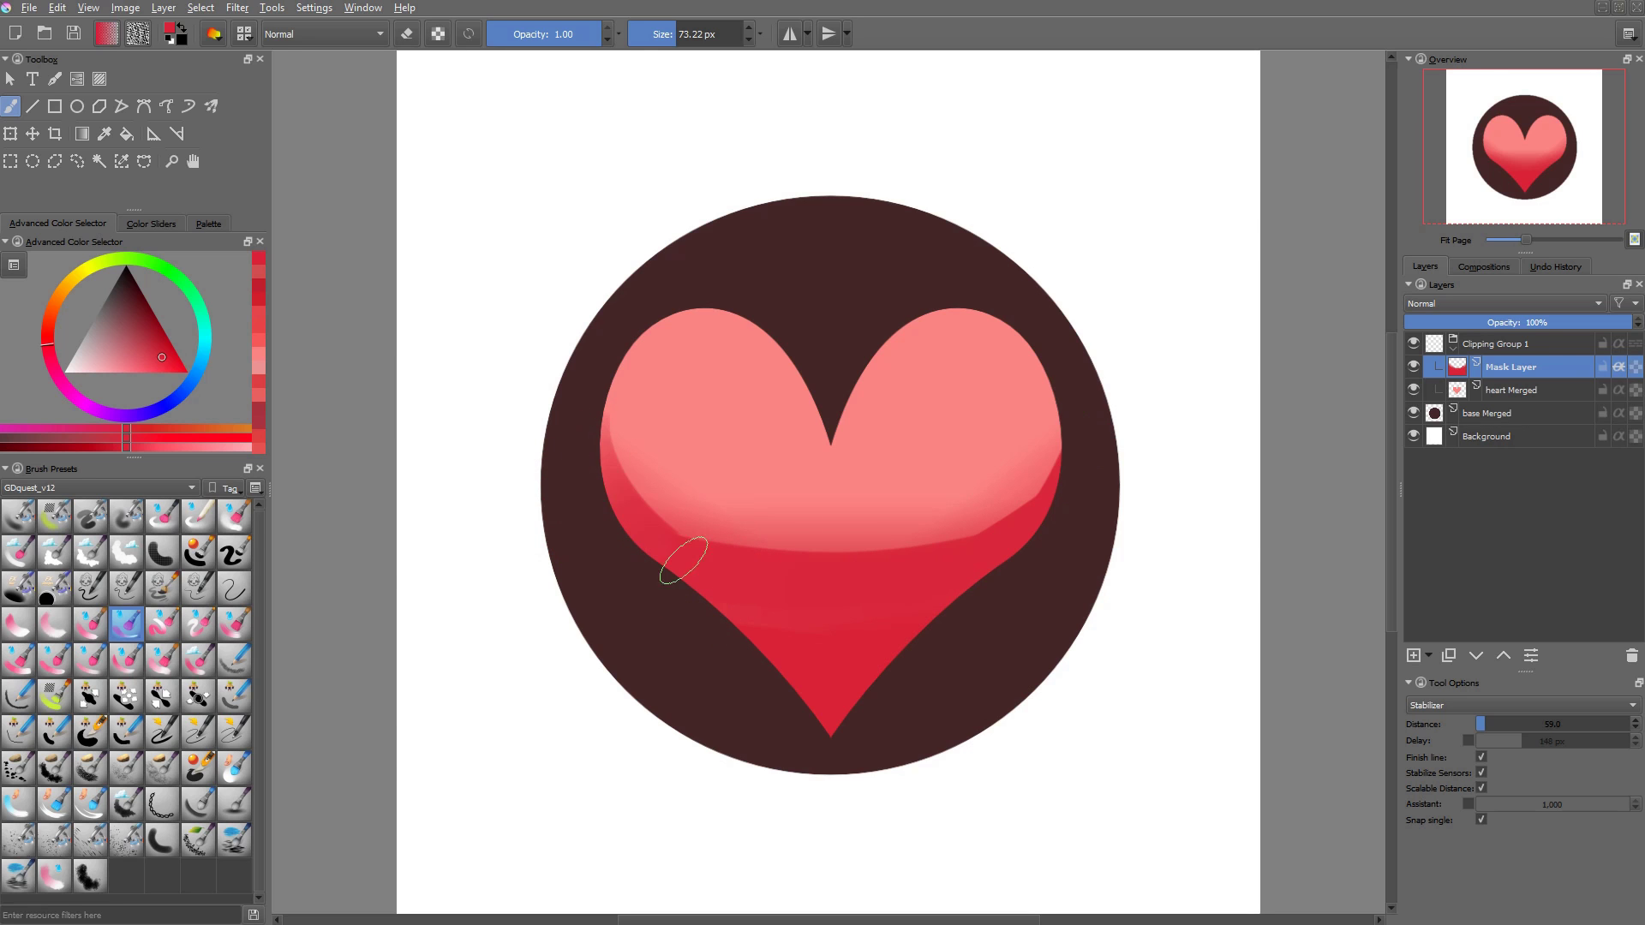
pyautogui.hotkey('ctrl', 'z')
pyautogui.moveTo(578, 422); pyautogui.dragTo(654, 559)
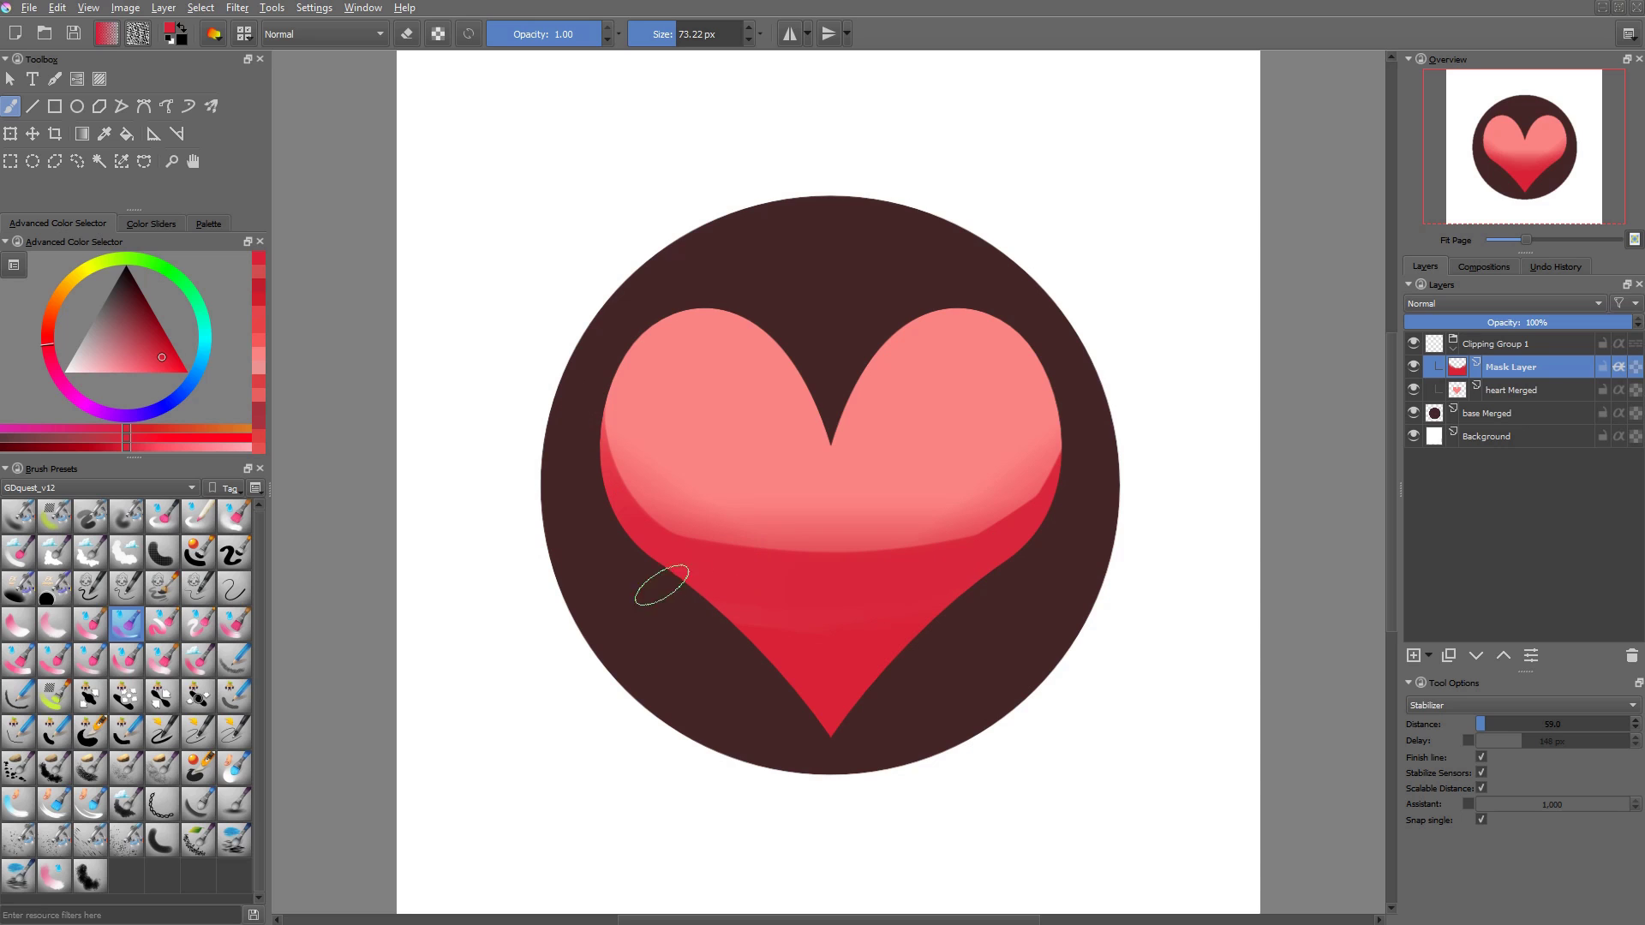
# - Paint red edge shading along both sides of the heart's cleft and a thin rim around the right lobe
pyautogui.moveTo(781, 332); pyautogui.dragTo(934, 312)
pyautogui.moveTo(771, 330); pyautogui.dragTo(911, 332)
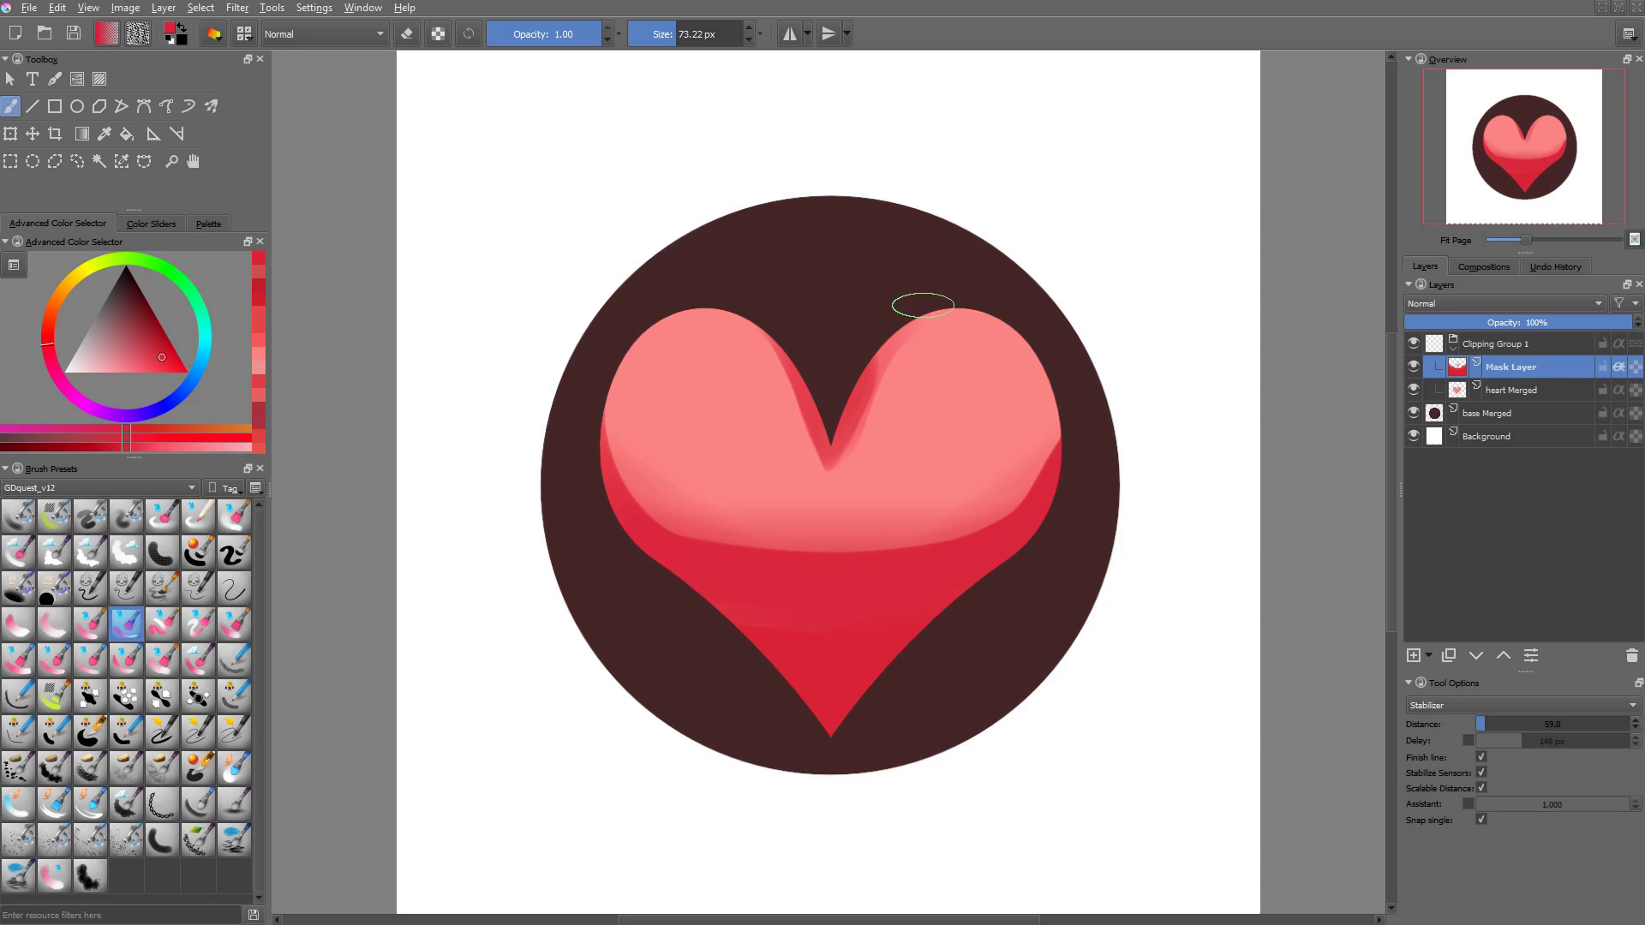
pyautogui.moveTo(923, 305); pyautogui.dragTo(942, 296)
pyautogui.hotkey('ctrl', 'z')
pyautogui.moveTo(845, 413); pyautogui.dragTo(946, 293)
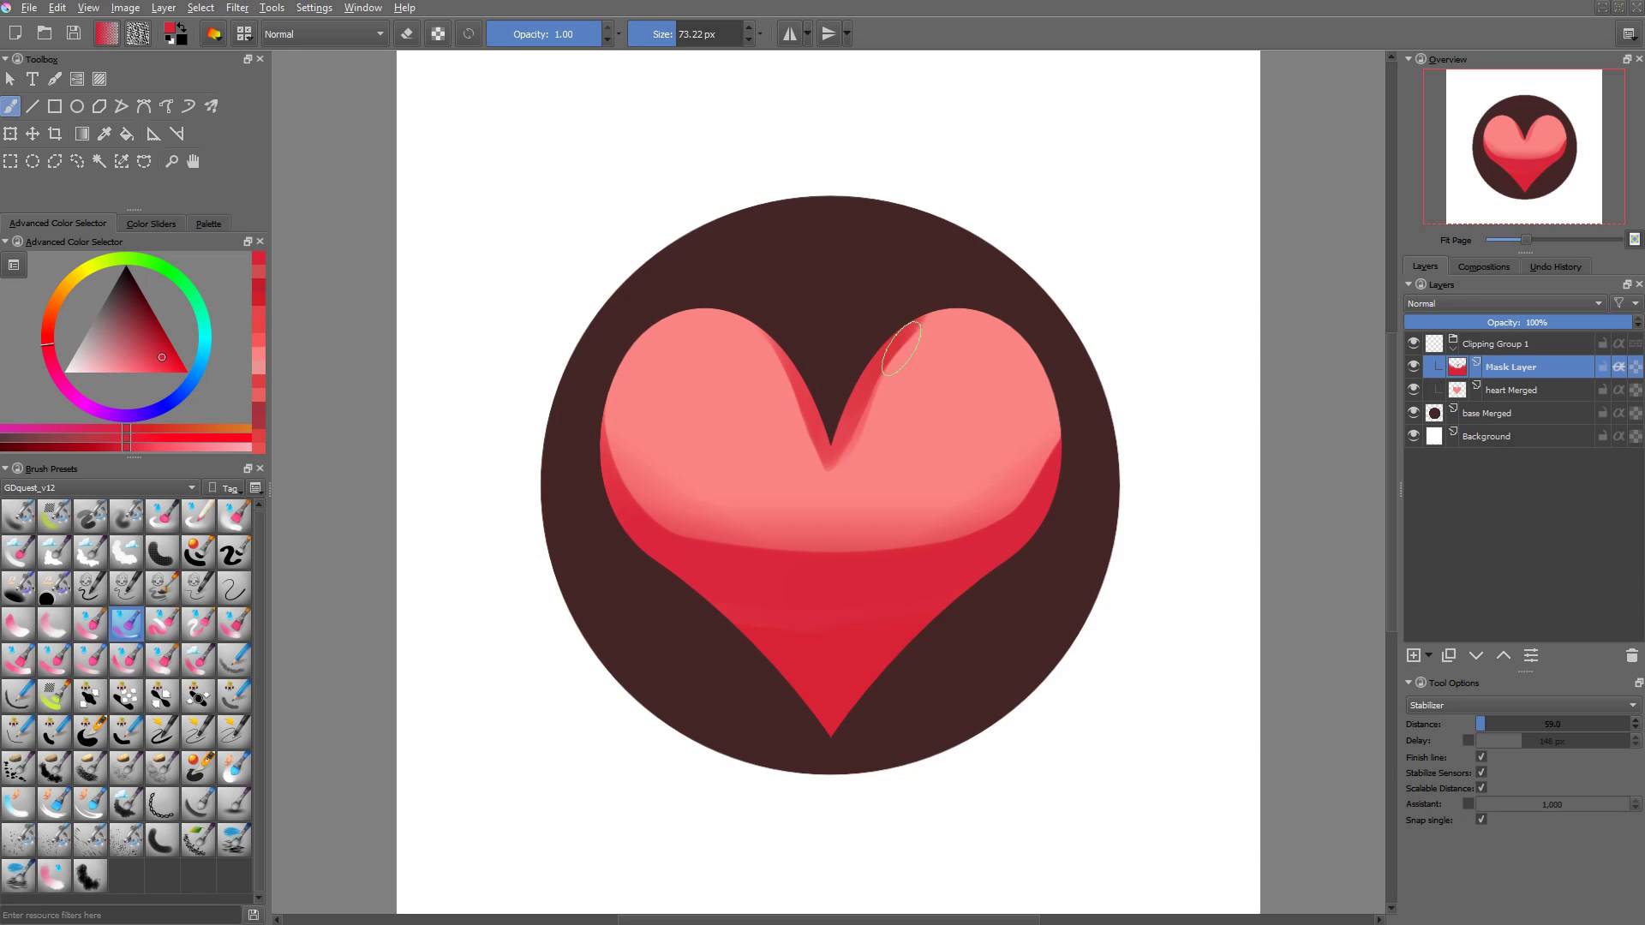
pyautogui.moveTo(869, 346); pyautogui.dragTo(1039, 281)
pyautogui.hotkey('ctrl', 'z')
pyautogui.moveTo(936, 315)
pyautogui.mouseDown()
pyautogui.moveTo(893, 331)
pyautogui.moveTo(956, 321)
pyautogui.moveTo(885, 333)
pyautogui.moveTo(995, 303)
pyautogui.moveTo(1075, 422)
pyautogui.moveTo(1003, 311)
pyautogui.moveTo(1061, 495)
pyautogui.mouseUp()
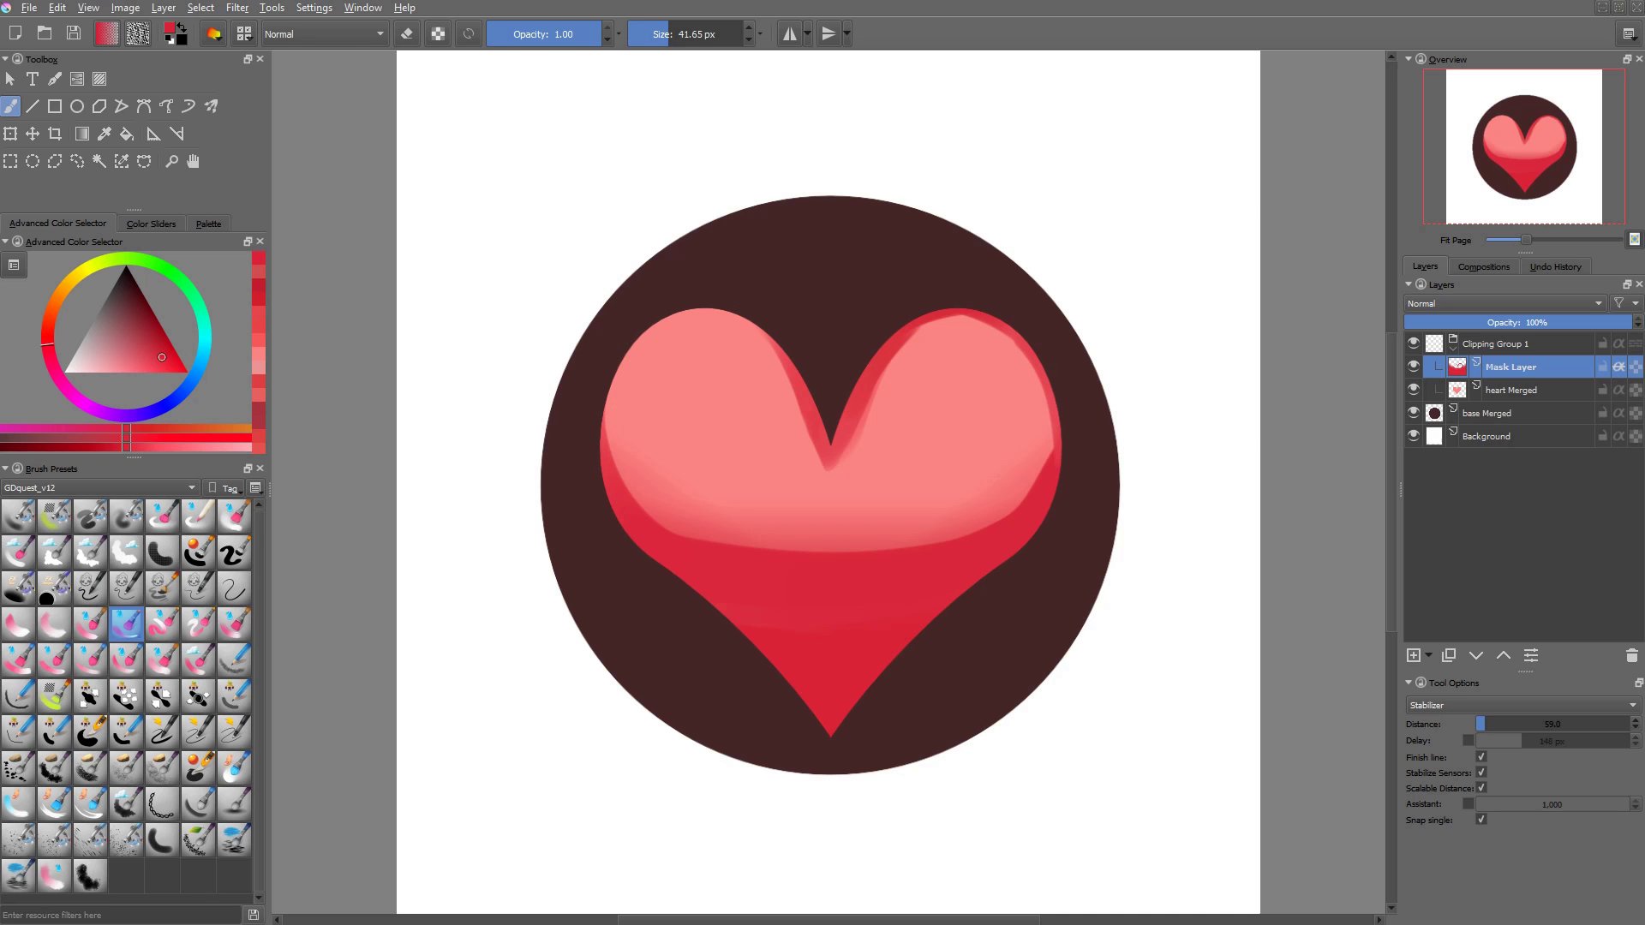
# - Paint a thin red rim around the left lobe and down into the cleft with the 41.65 px brush
pyautogui.moveTo(605, 445); pyautogui.dragTo(707, 283)
pyautogui.moveTo(610, 396)
pyautogui.mouseDown()
pyautogui.moveTo(740, 301)
pyautogui.moveTo(619, 356)
pyautogui.moveTo(769, 329)
pyautogui.mouseUp()
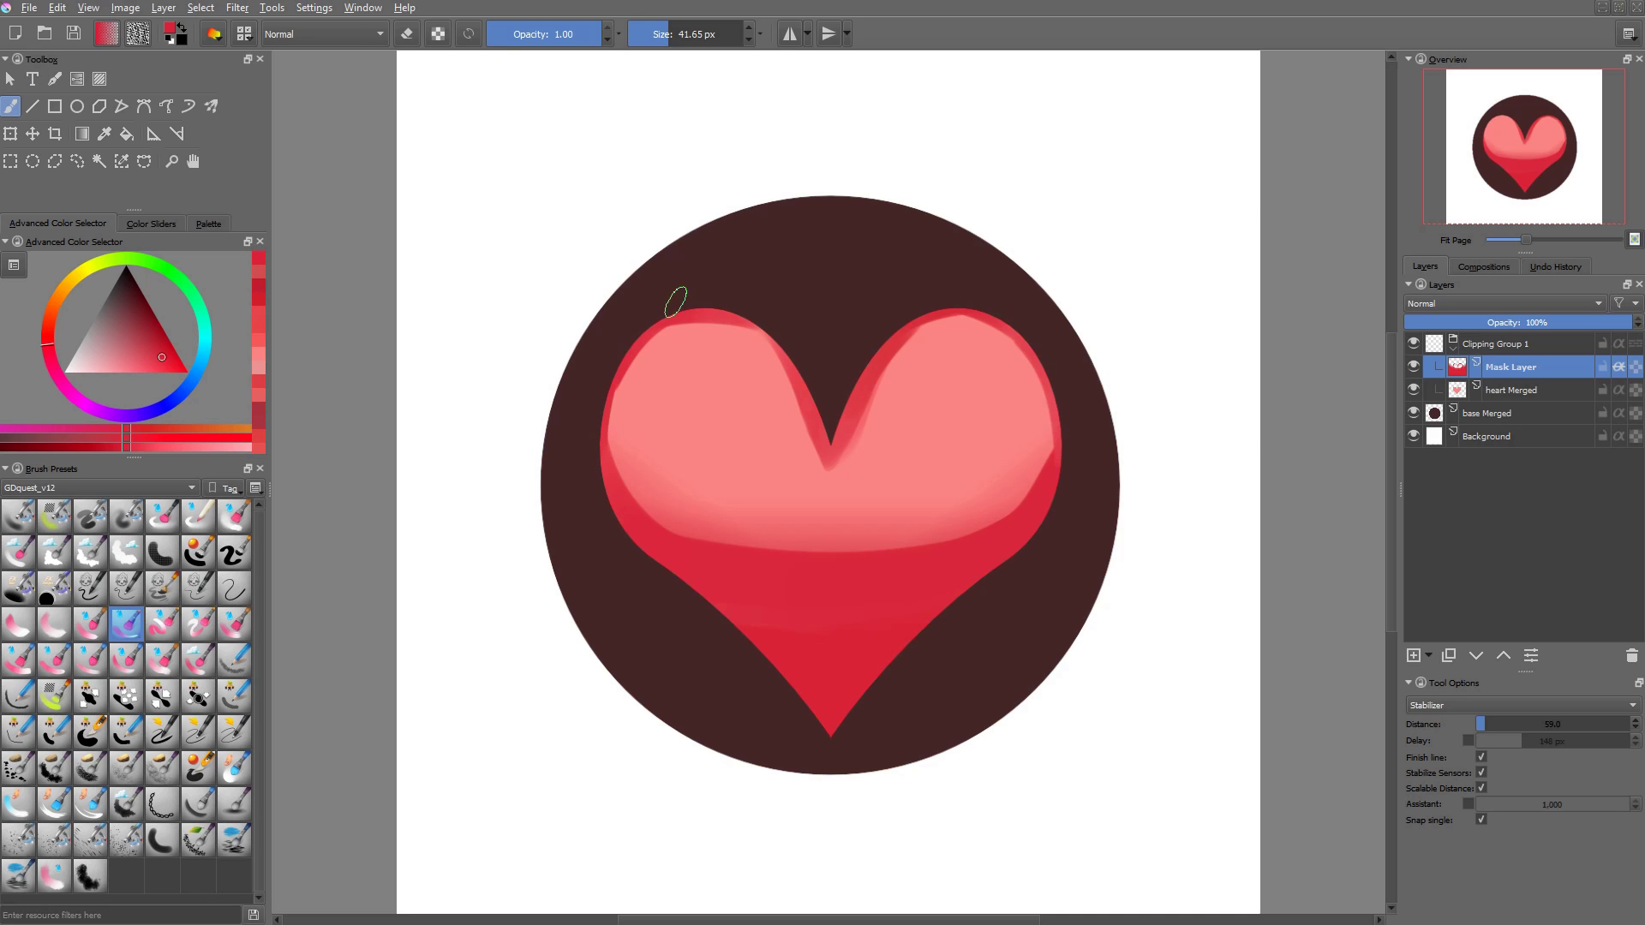
pyautogui.moveTo(677, 304); pyautogui.dragTo(789, 381)
pyautogui.hotkey('ctrl', 'z')
pyautogui.moveTo(735, 304); pyautogui.dragTo(802, 377)
# - Sample the heart's light pink and clean up the inner edge of the red rim on the lobes beside the cleft
pyautogui.keyDown('ctrl'); pyautogui.click(713, 447); pyautogui.keyUp('ctrl')
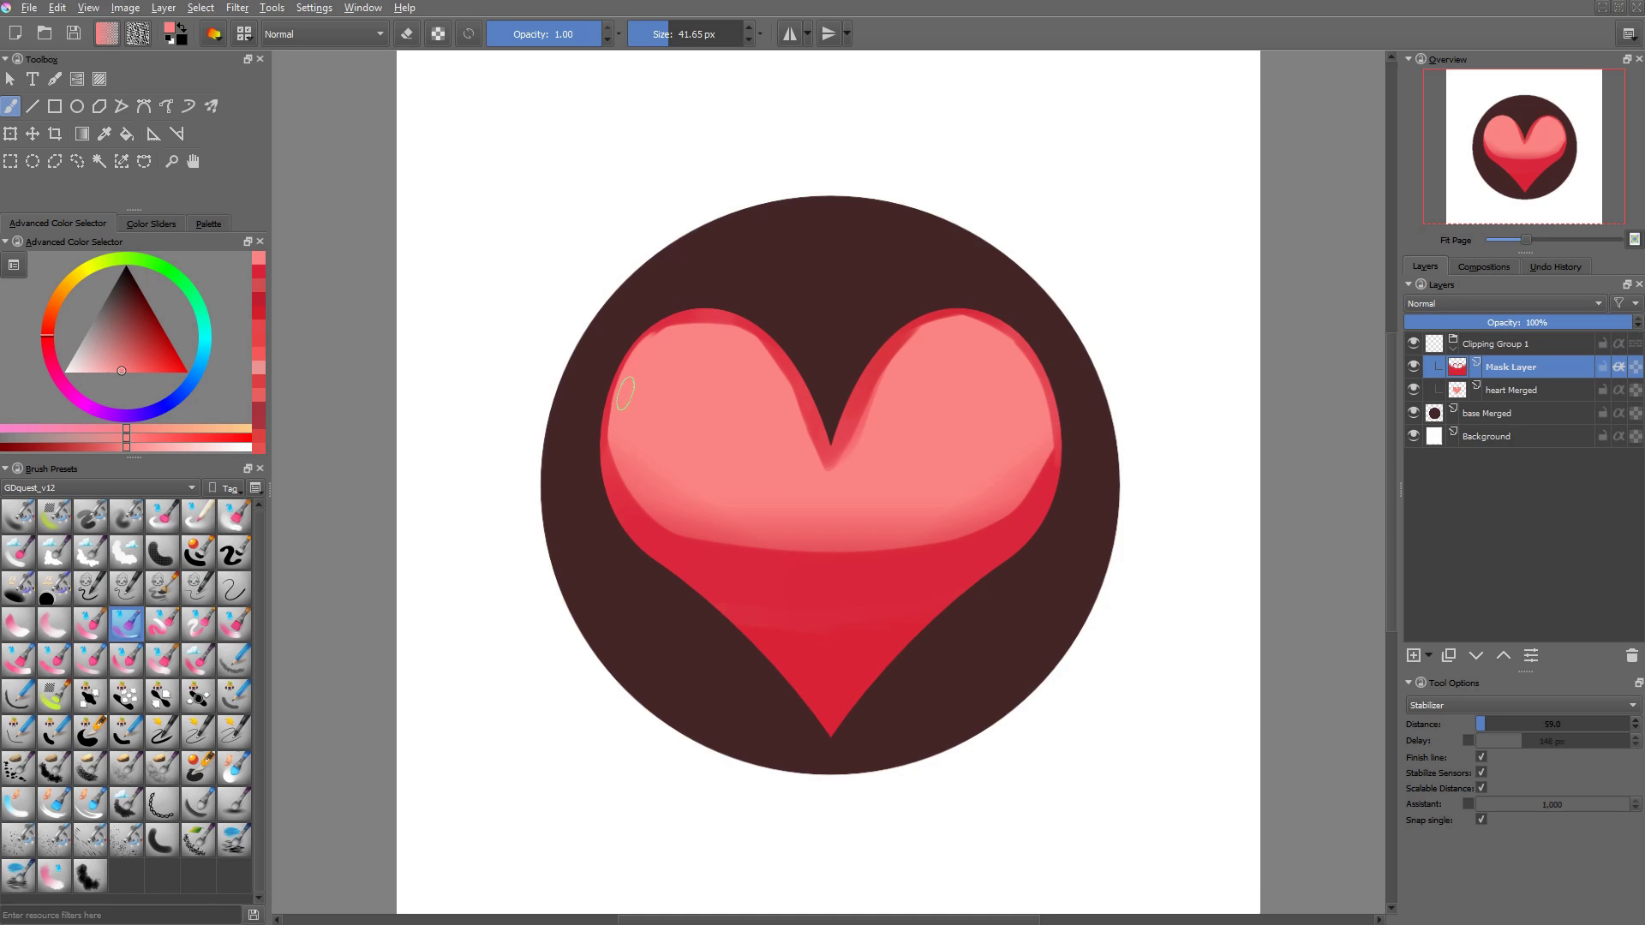
pyautogui.hotkey('ctrl', 'z')
pyautogui.moveTo(861, 405); pyautogui.dragTo(942, 325)
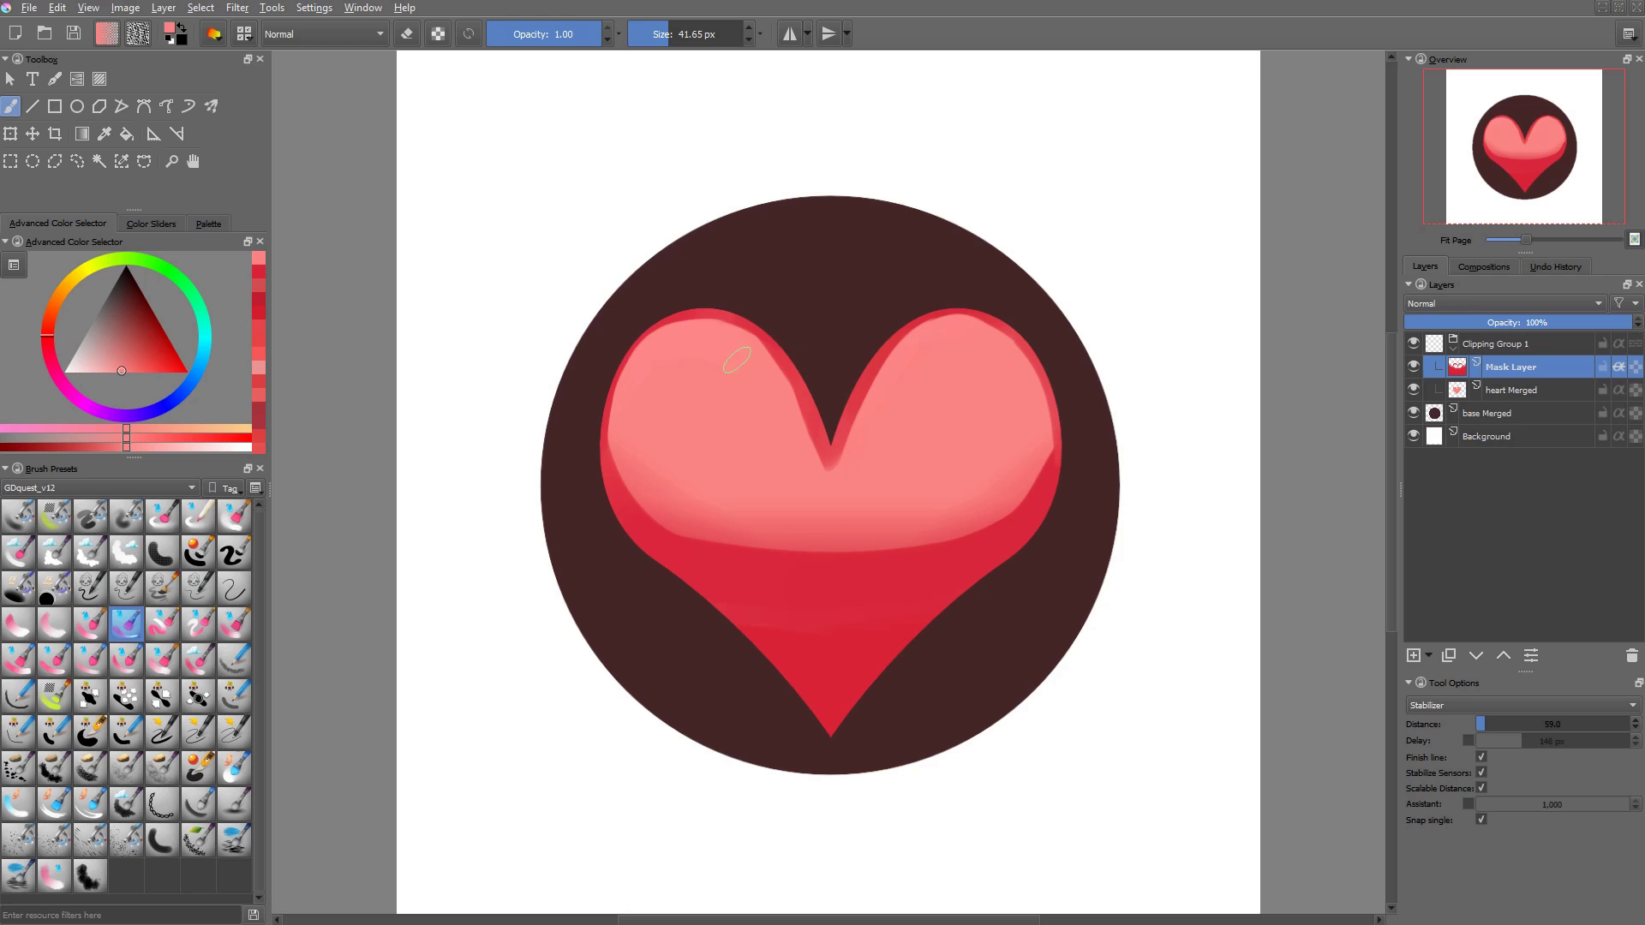
# - Sample the rim's red and extend the shading to a sharper point below the heart's cleft
pyautogui.keyDown('ctrl'); pyautogui.click(814, 429); pyautogui.keyUp('ctrl')
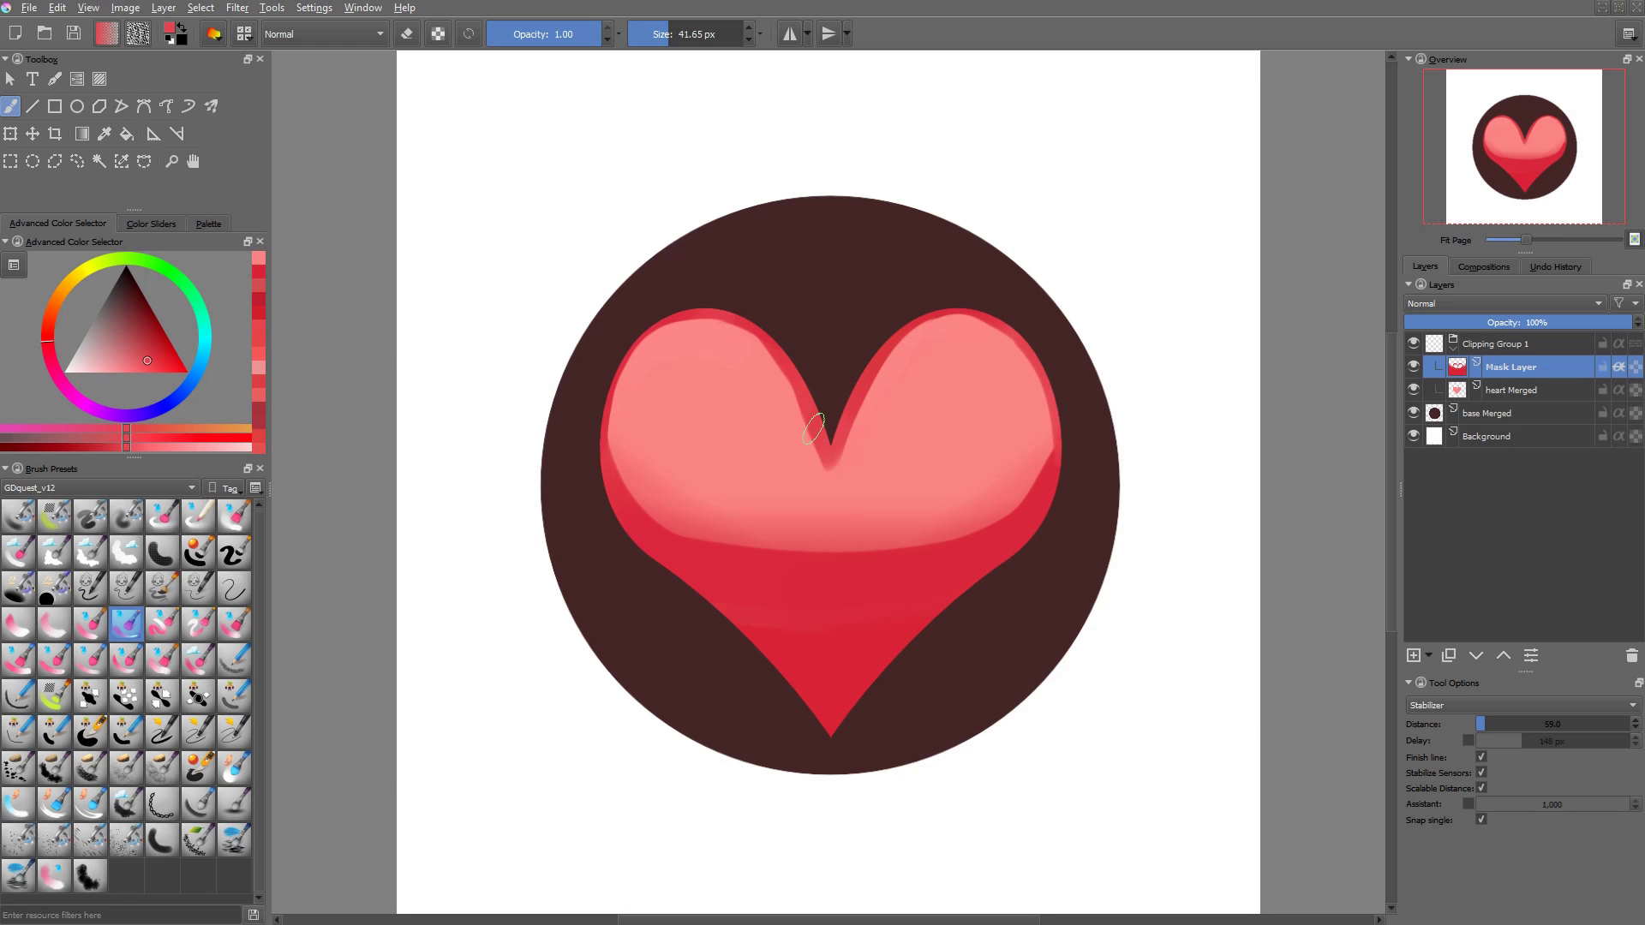
pyautogui.moveTo(816, 432)
pyautogui.mouseDown()
pyautogui.moveTo(834, 484)
pyautogui.moveTo(909, 336)
pyautogui.mouseUp()
pyautogui.hotkey('ctrl', 'z')
pyautogui.moveTo(859, 402)
pyautogui.mouseDown()
pyautogui.moveTo(844, 478)
pyautogui.moveTo(869, 424)
pyautogui.mouseUp()
# - Choose a dark crimson and paint a shadow along the heart's lower edges from the tip with the 61.29 px brush
pyautogui.keyDown('ctrl'); pyautogui.click(855, 481); pyautogui.keyUp('ctrl')
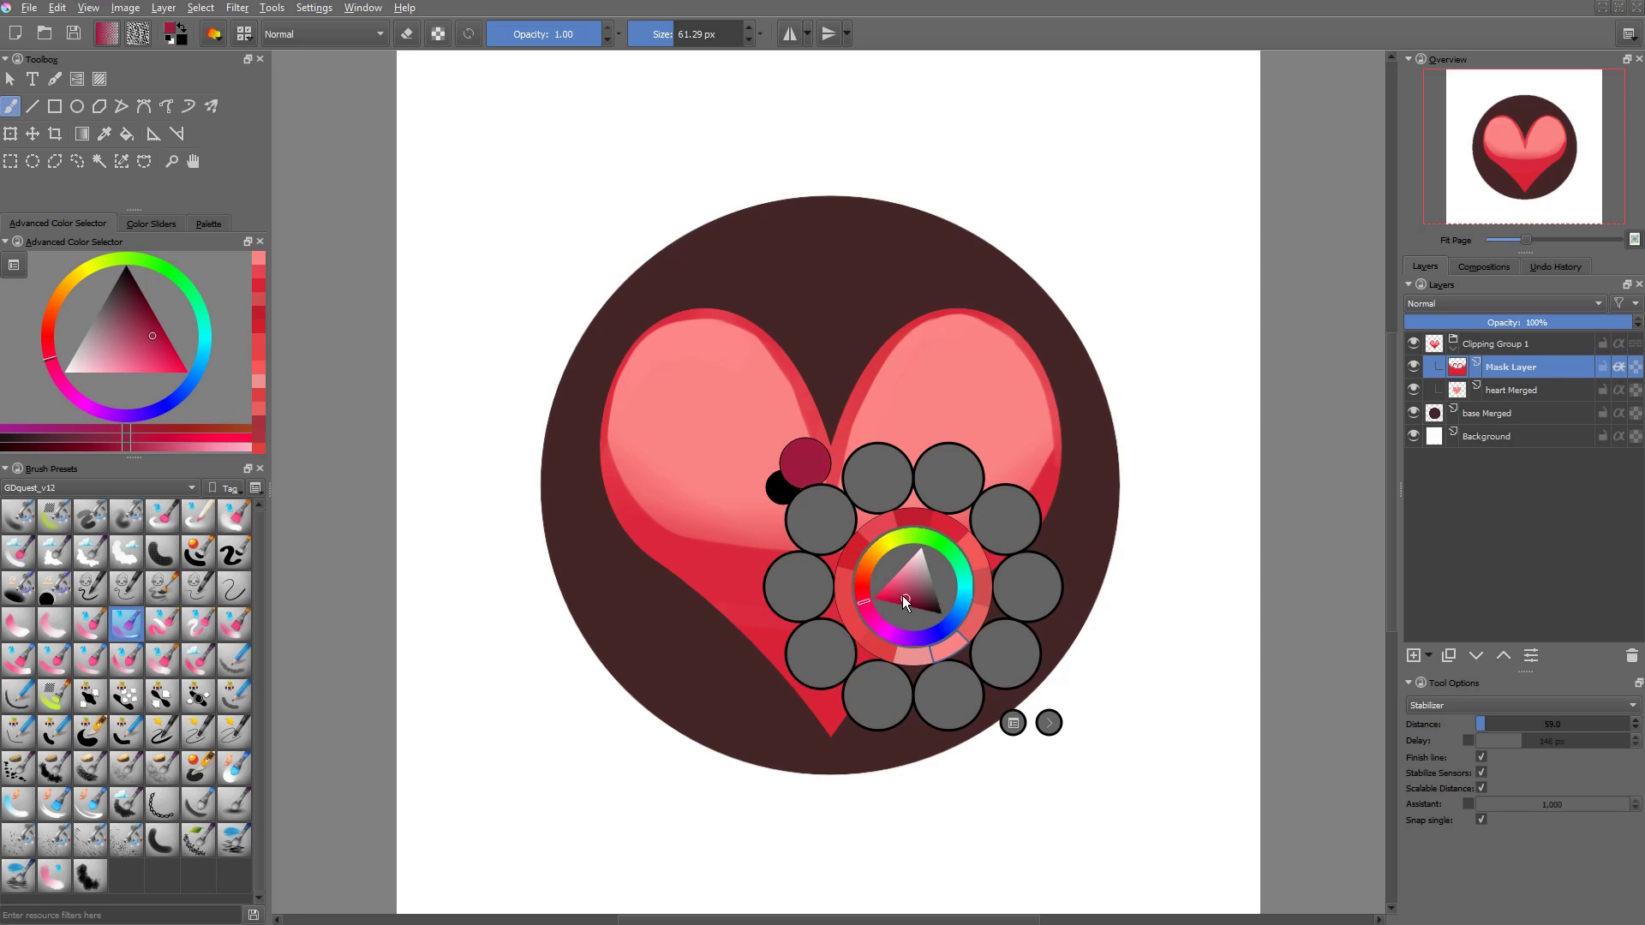
pyautogui.moveTo(902, 595); pyautogui.dragTo(866, 600)
pyautogui.click(901, 606)
pyautogui.moveTo(845, 719); pyautogui.dragTo(1028, 567)
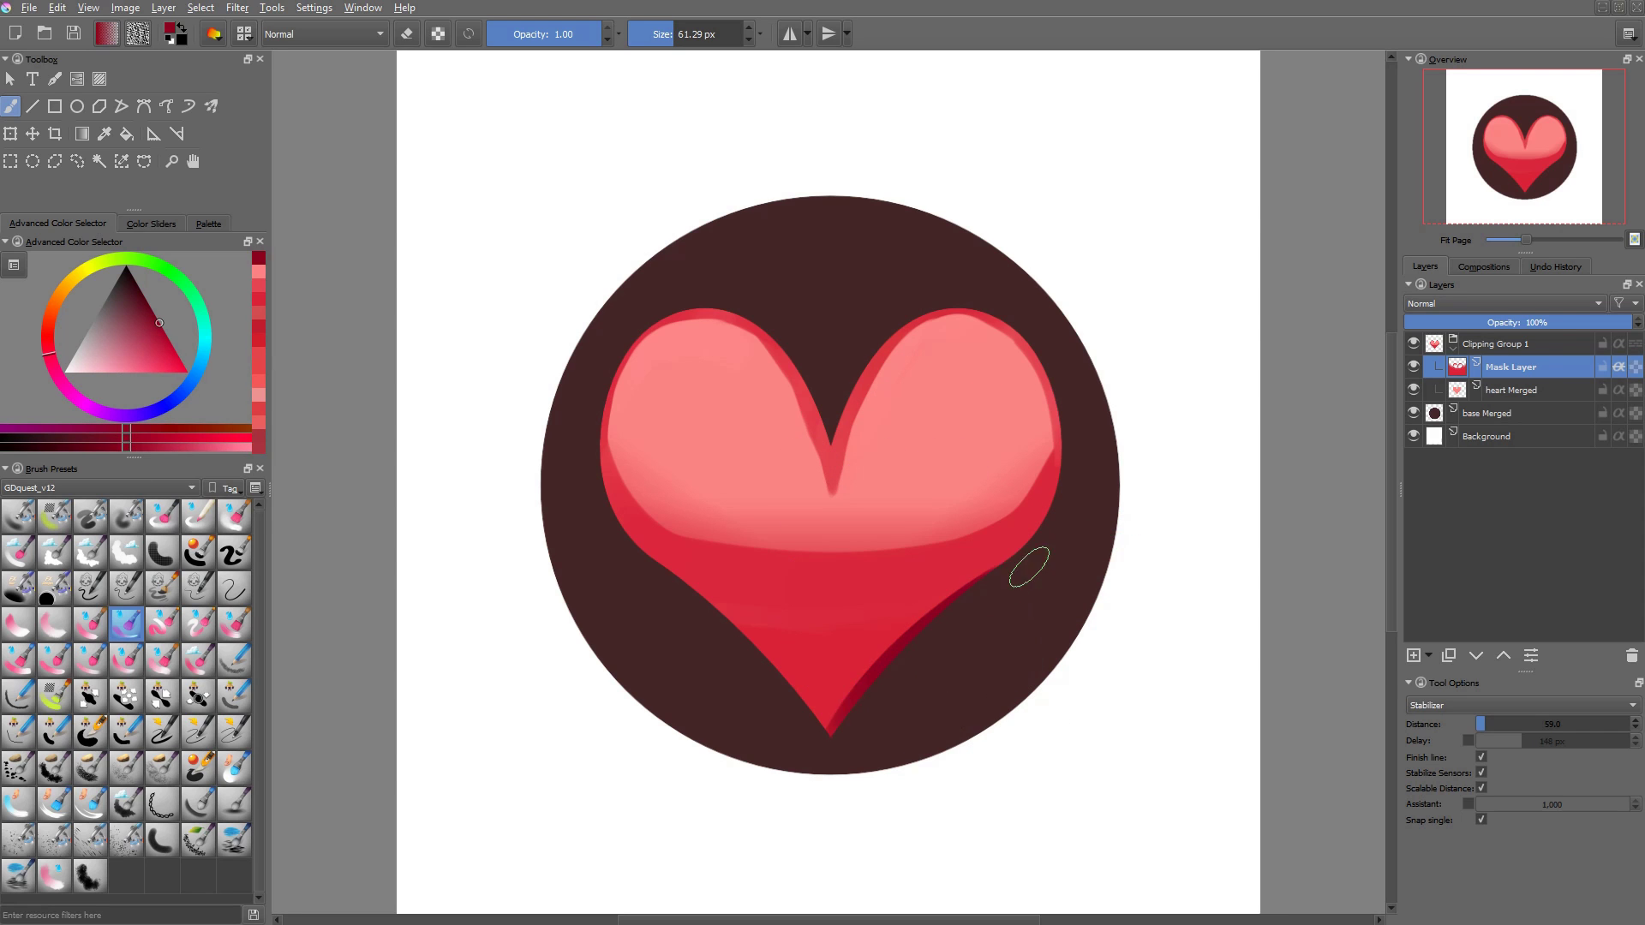
pyautogui.hotkey('ctrl', 'z')
pyautogui.moveTo(837, 743); pyautogui.dragTo(990, 580)
pyautogui.hotkey('ctrl', 'z')
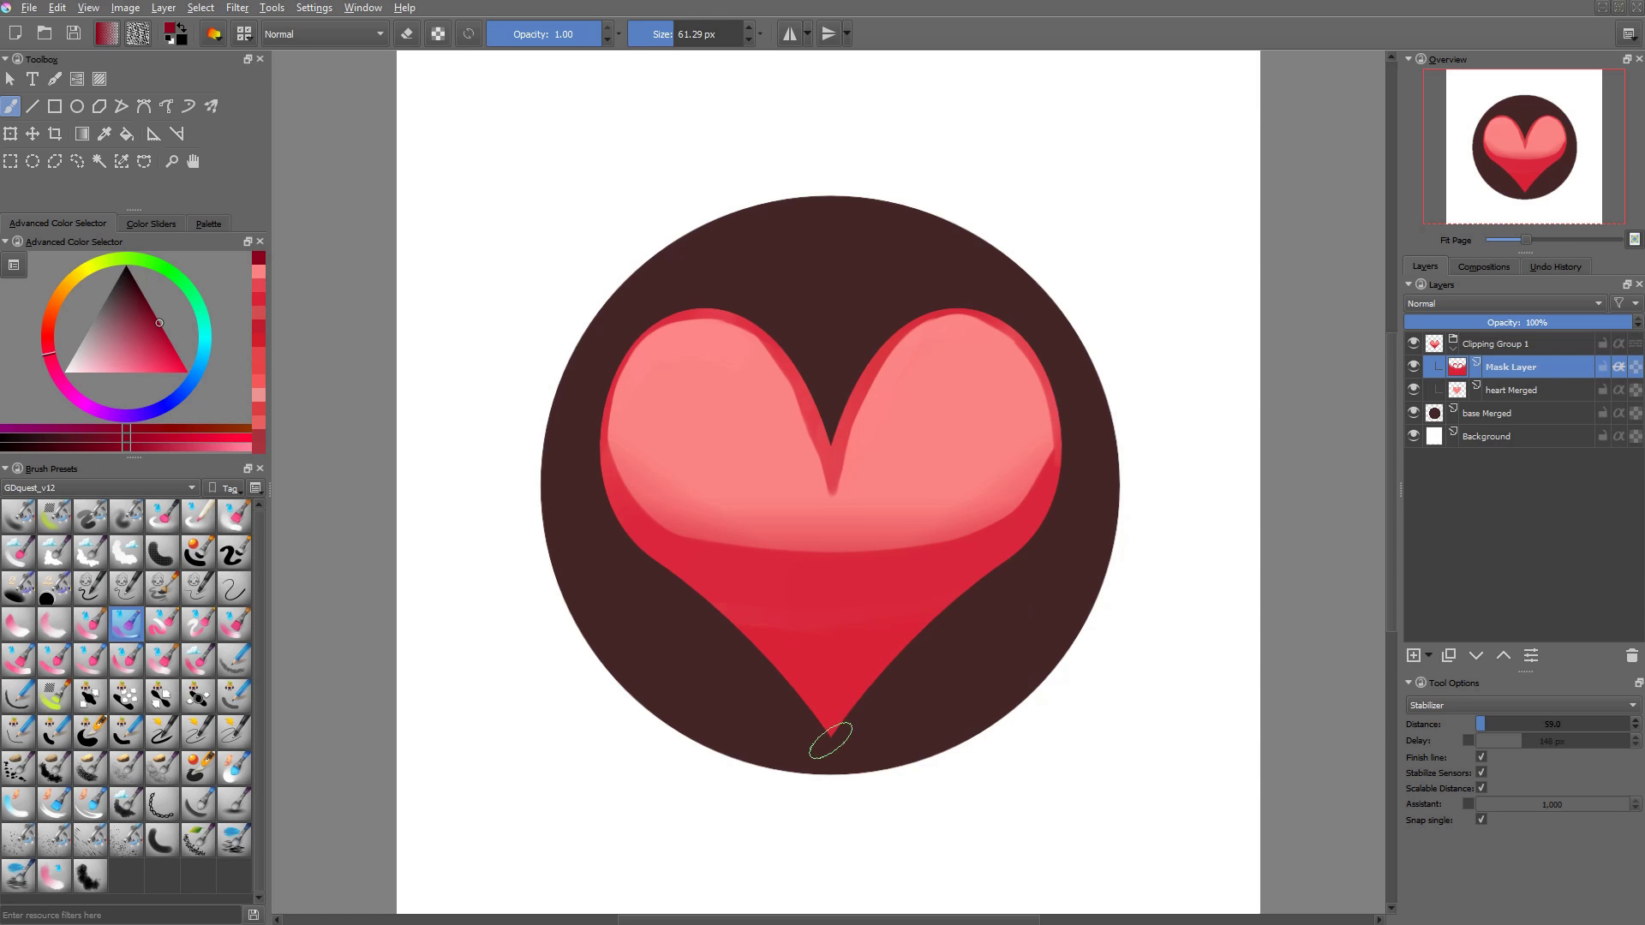
pyautogui.moveTo(830, 742)
pyautogui.mouseDown()
pyautogui.moveTo(997, 572)
pyautogui.moveTo(882, 668)
pyautogui.moveTo(1066, 522)
pyautogui.moveTo(976, 598)
pyautogui.moveTo(1062, 520)
pyautogui.moveTo(1083, 469)
pyautogui.mouseUp()
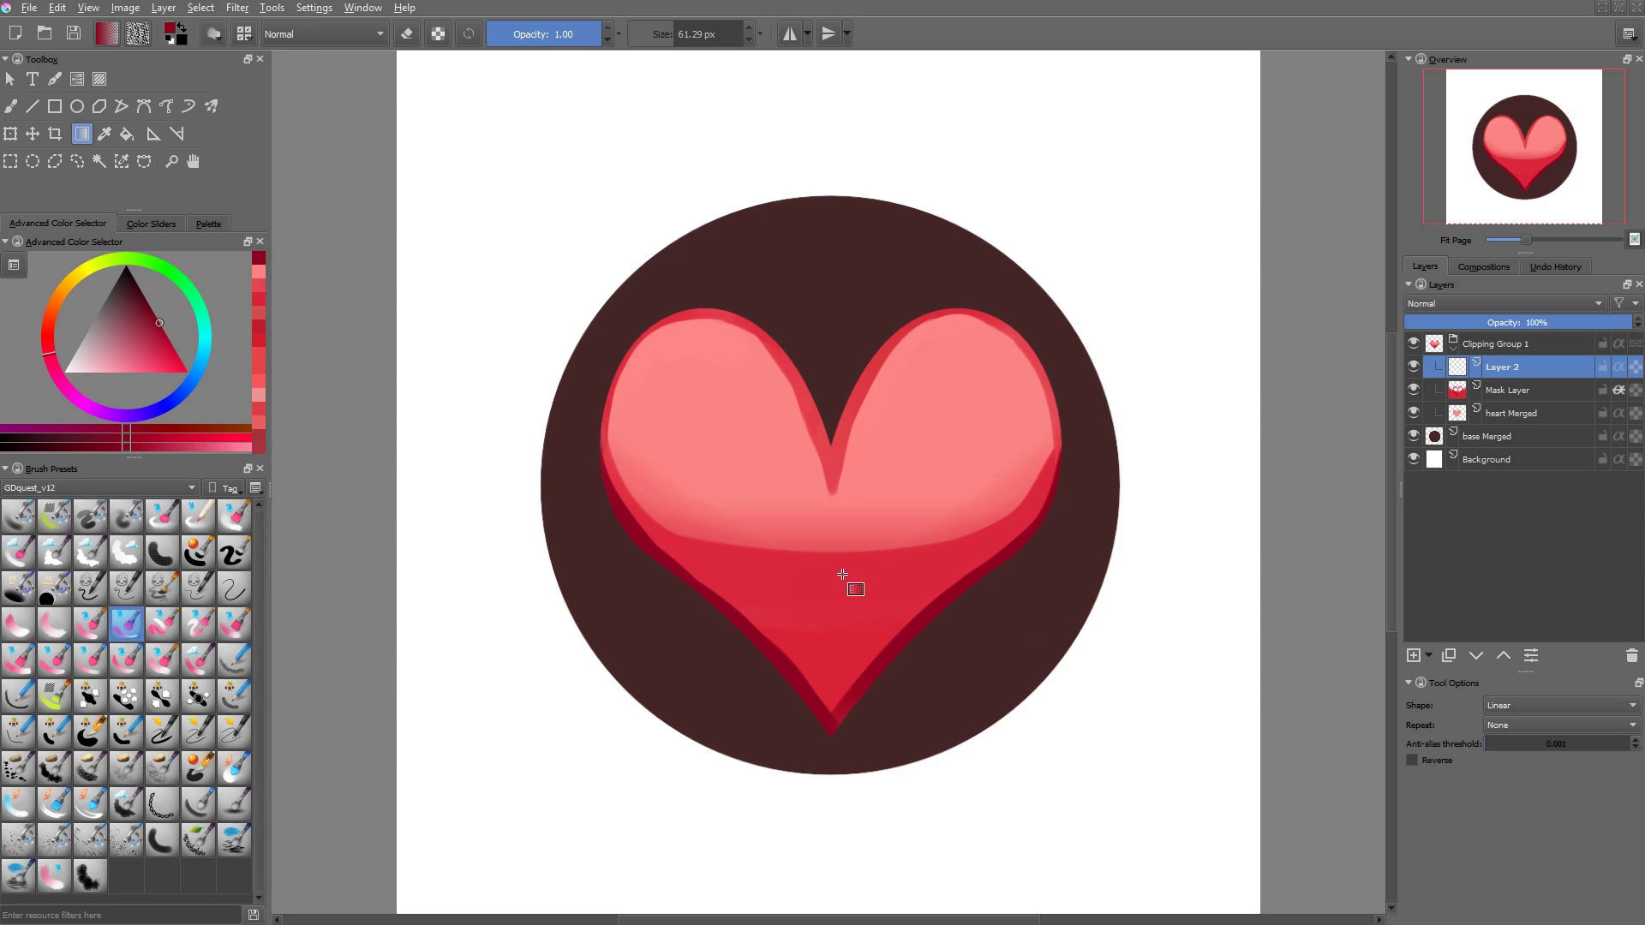
# - Select the heart's red area with a contiguous selection and subtract the rim around the upper lobes with an outline selection
pyautogui.hotkey('ctrl', 'w')
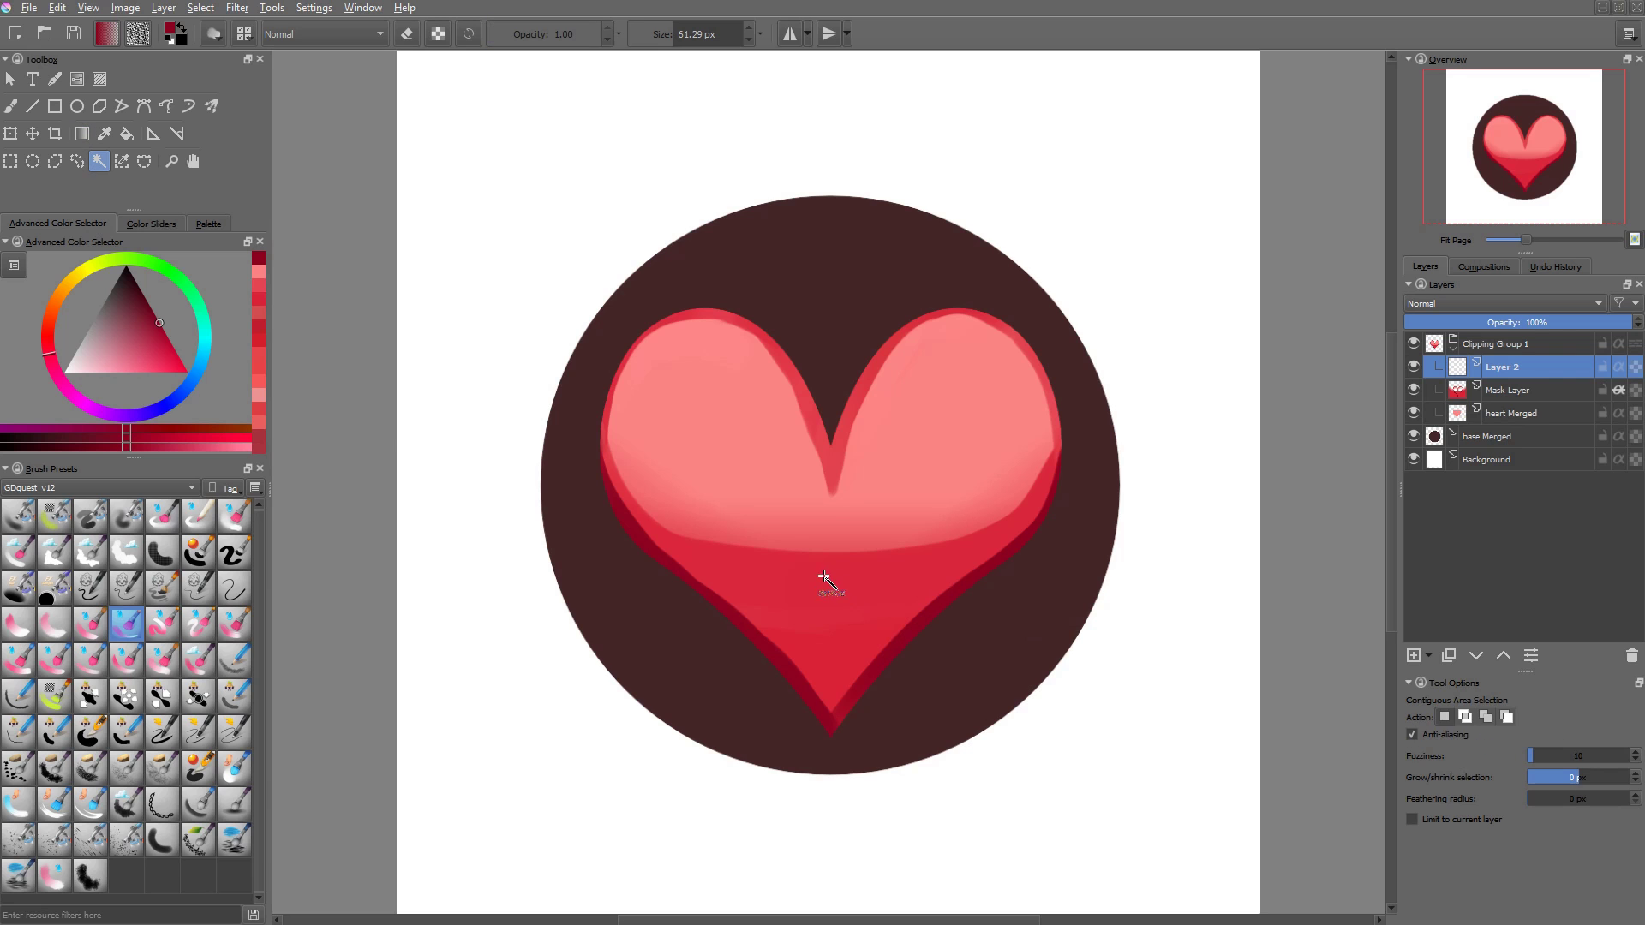
pyautogui.click(831, 588)
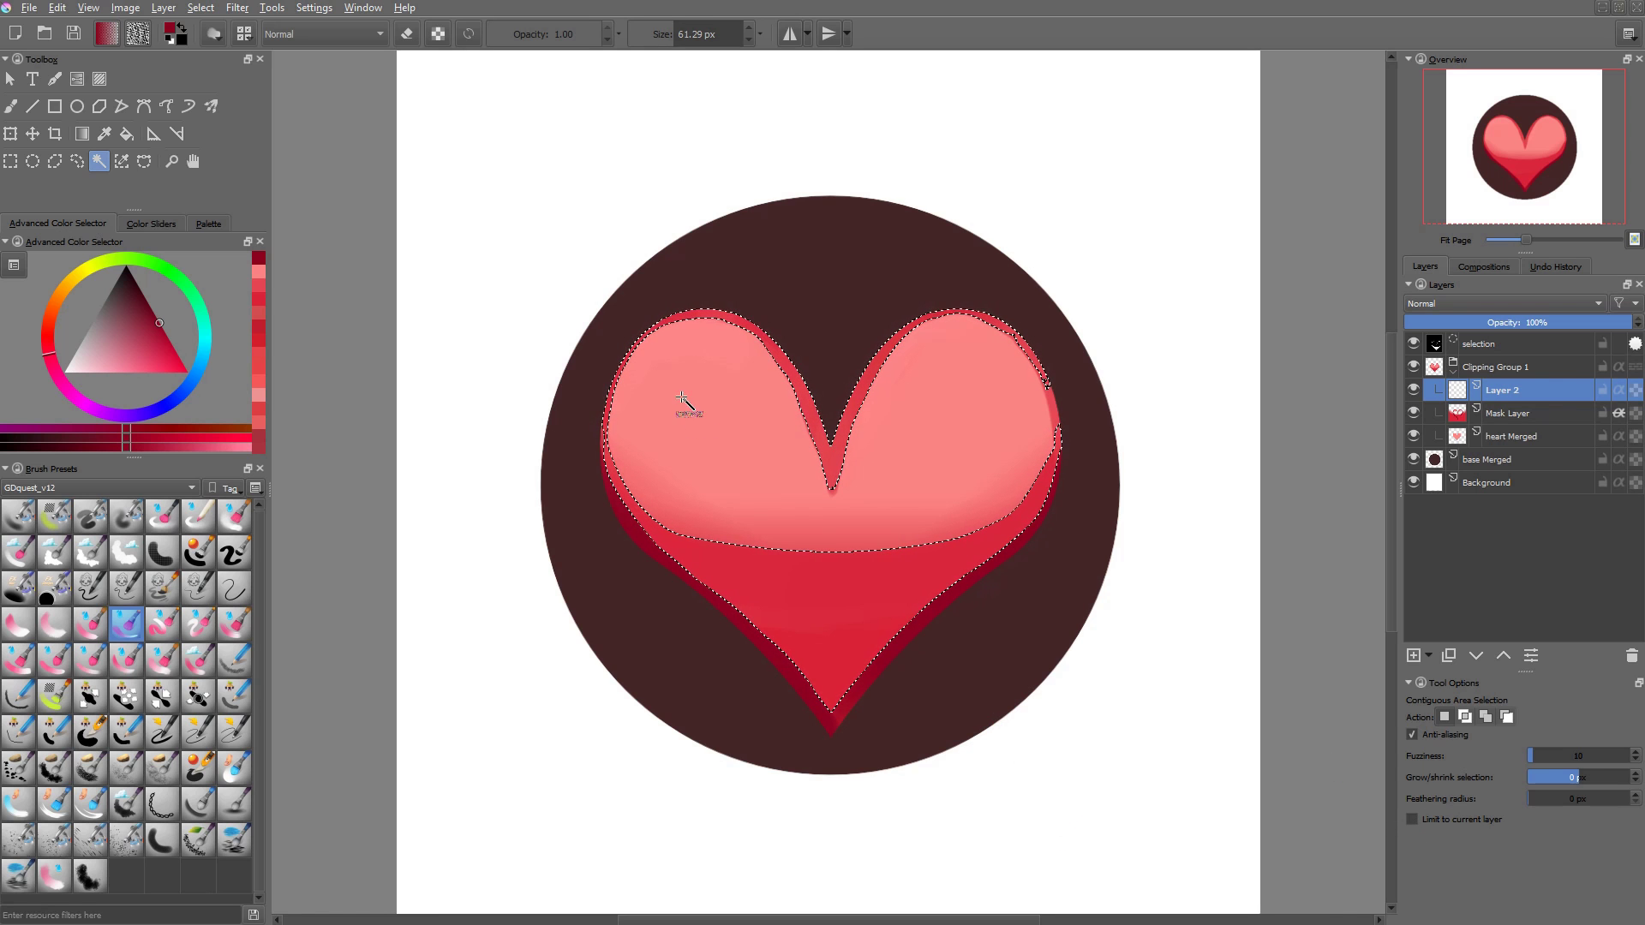
pyautogui.press('l')
pyautogui.moveTo(586, 261)
pyautogui.mouseDown()
pyautogui.moveTo(593, 401)
pyautogui.moveTo(761, 504)
pyautogui.moveTo(566, 349)
pyautogui.moveTo(727, 506)
pyautogui.moveTo(940, 491)
pyautogui.moveTo(1112, 363)
pyautogui.moveTo(865, 217)
pyautogui.mouseUp()
pyautogui.hotkey('ctrl', 'z')
# - Apply a dark crimson linear gradient downward over the selected lower area on Layer 2 and clear the selection
pyautogui.press('g')
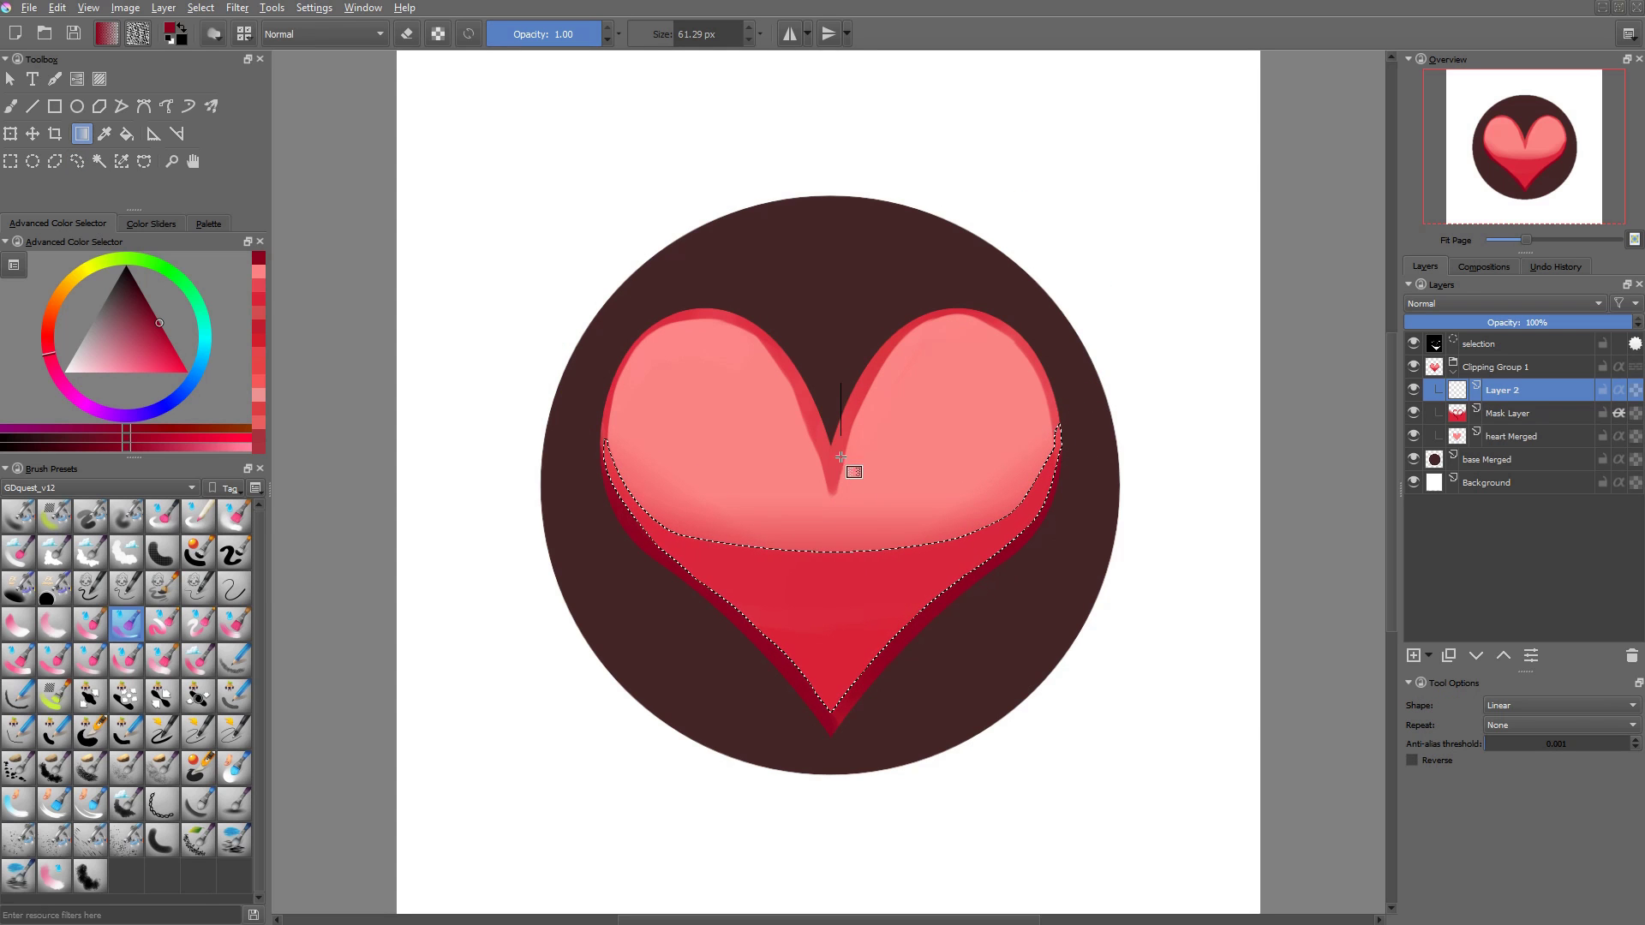
pyautogui.moveTo(845, 467); pyautogui.dragTo(926, 665)
pyautogui.hotkey('ctrl', 'shift', 'a')
# - Add a new layer and paint a pale pink oval highlight on each lobe at full opacity
pyautogui.press('Insert')
pyautogui.press('b')
pyautogui.keyDown('ctrl'); pyautogui.click(928, 378); pyautogui.keyUp('ctrl')
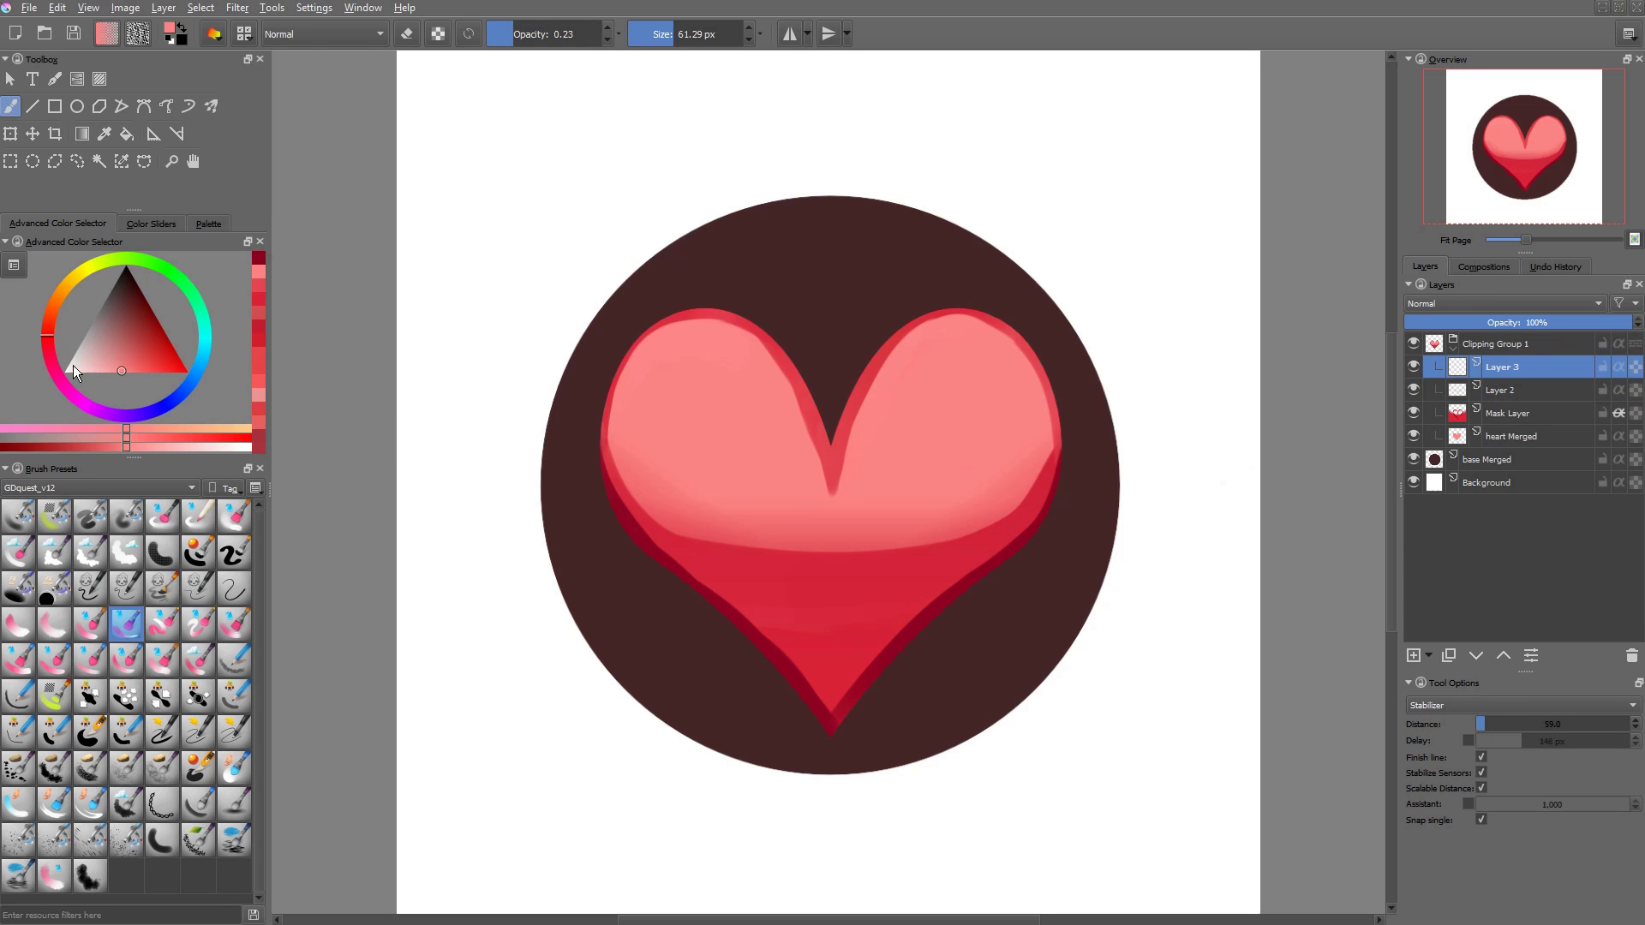
pyautogui.click(79, 373)
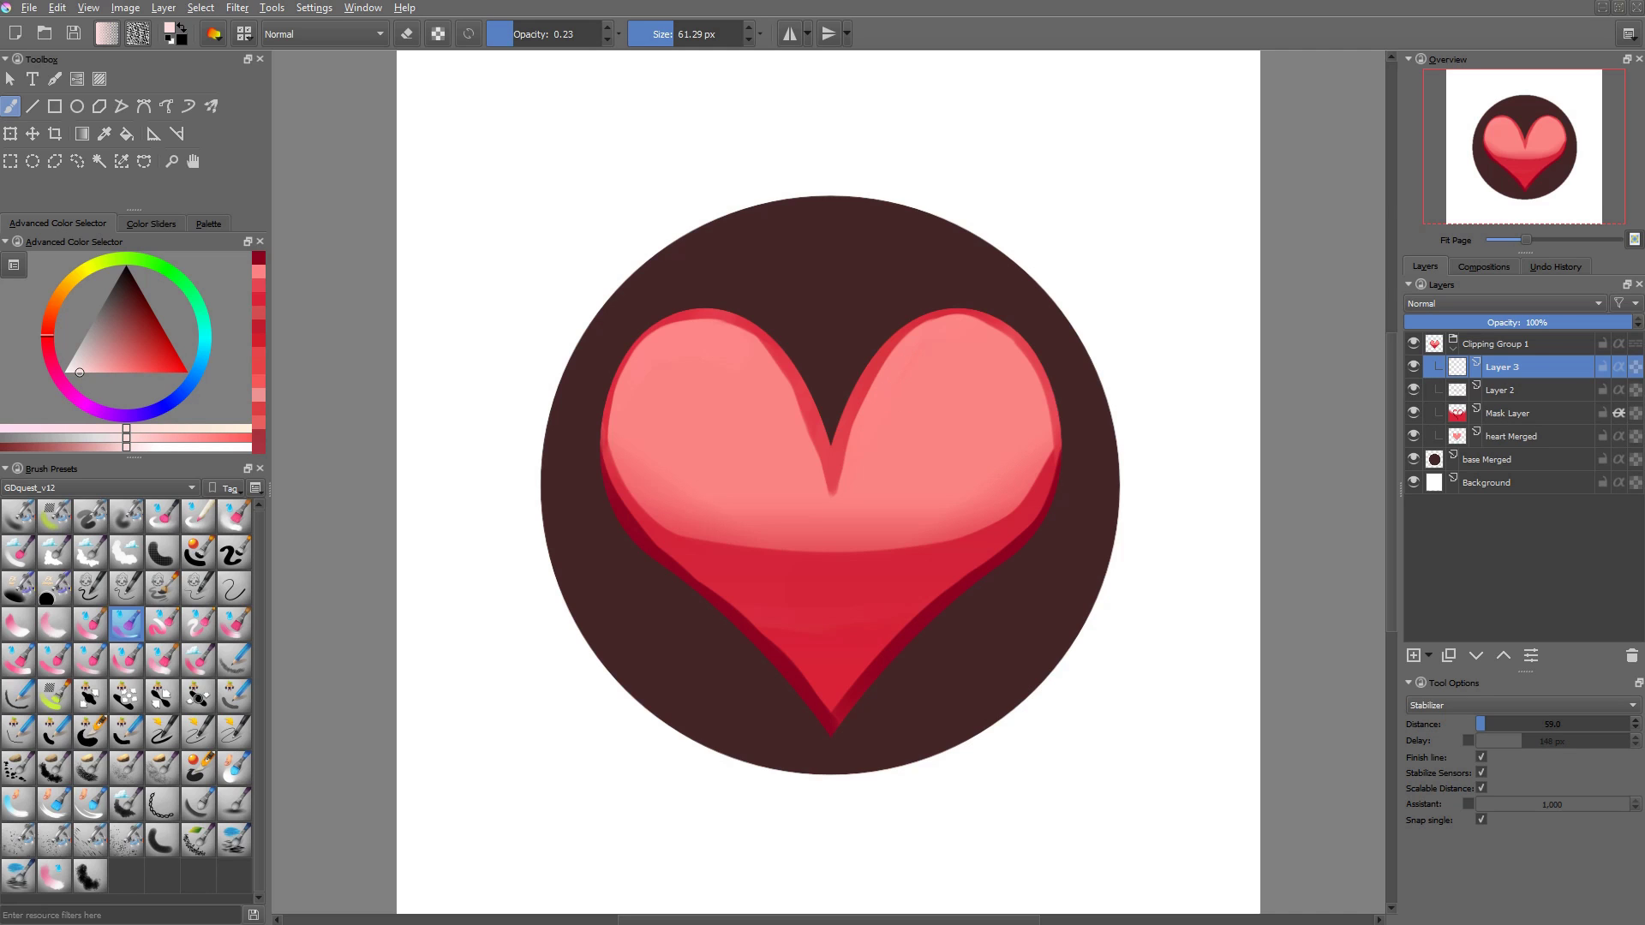
pyautogui.press('o')
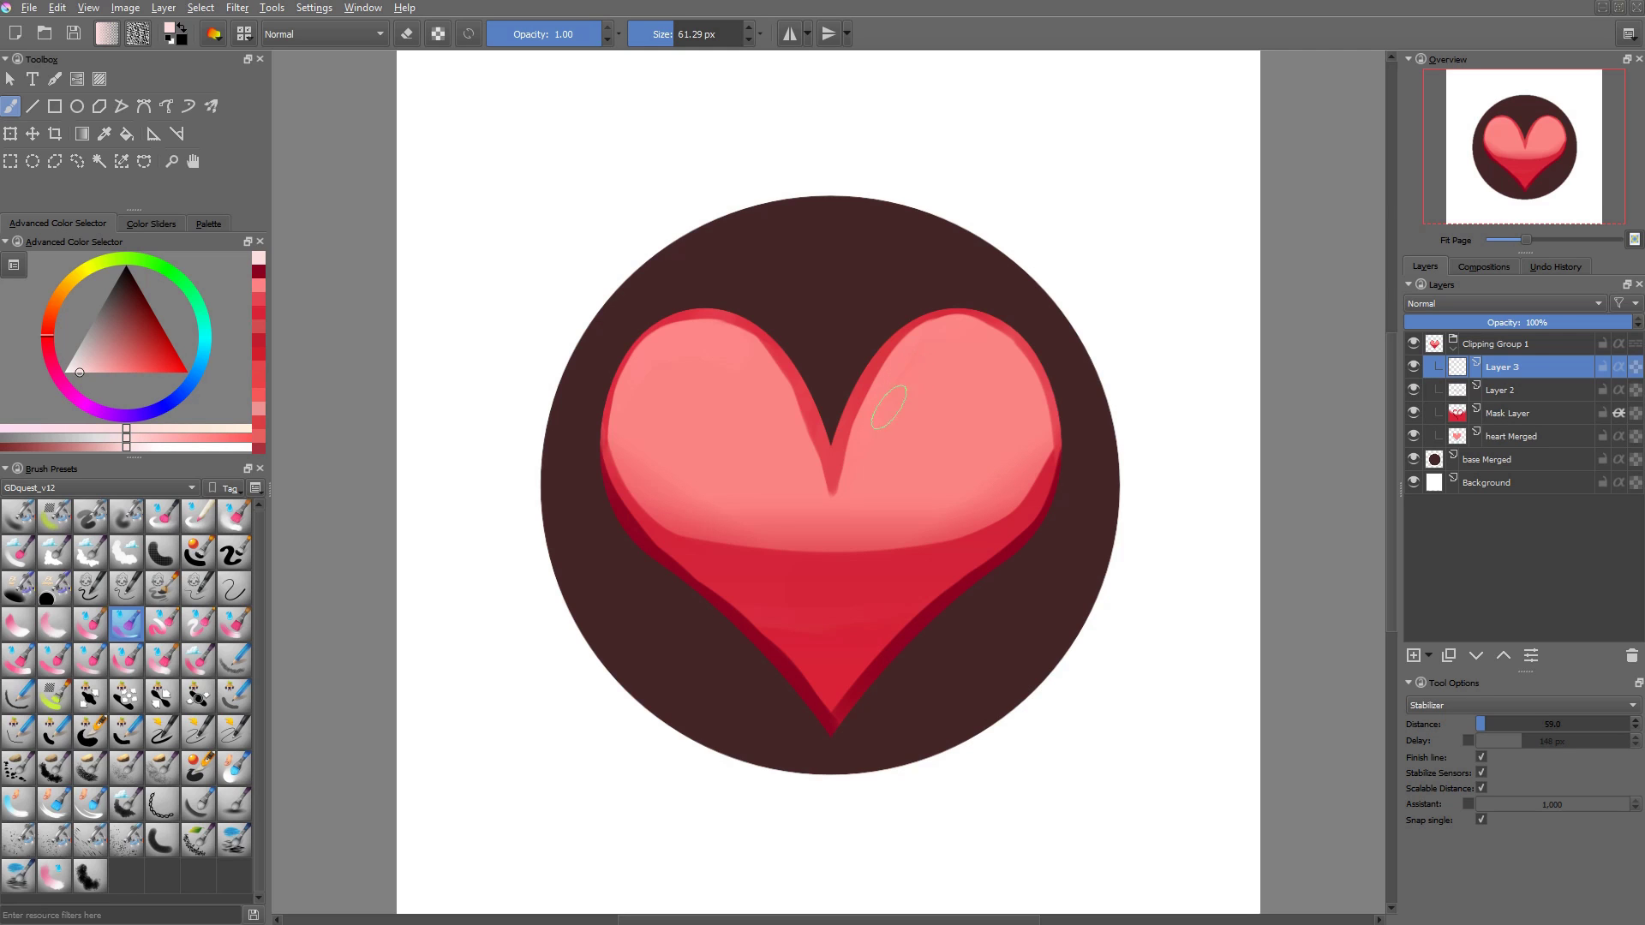
pyautogui.moveTo(885, 408)
pyautogui.mouseDown()
pyautogui.moveTo(897, 387)
pyautogui.moveTo(939, 390)
pyautogui.mouseUp()
pyautogui.hotkey('ctrl', 'z')
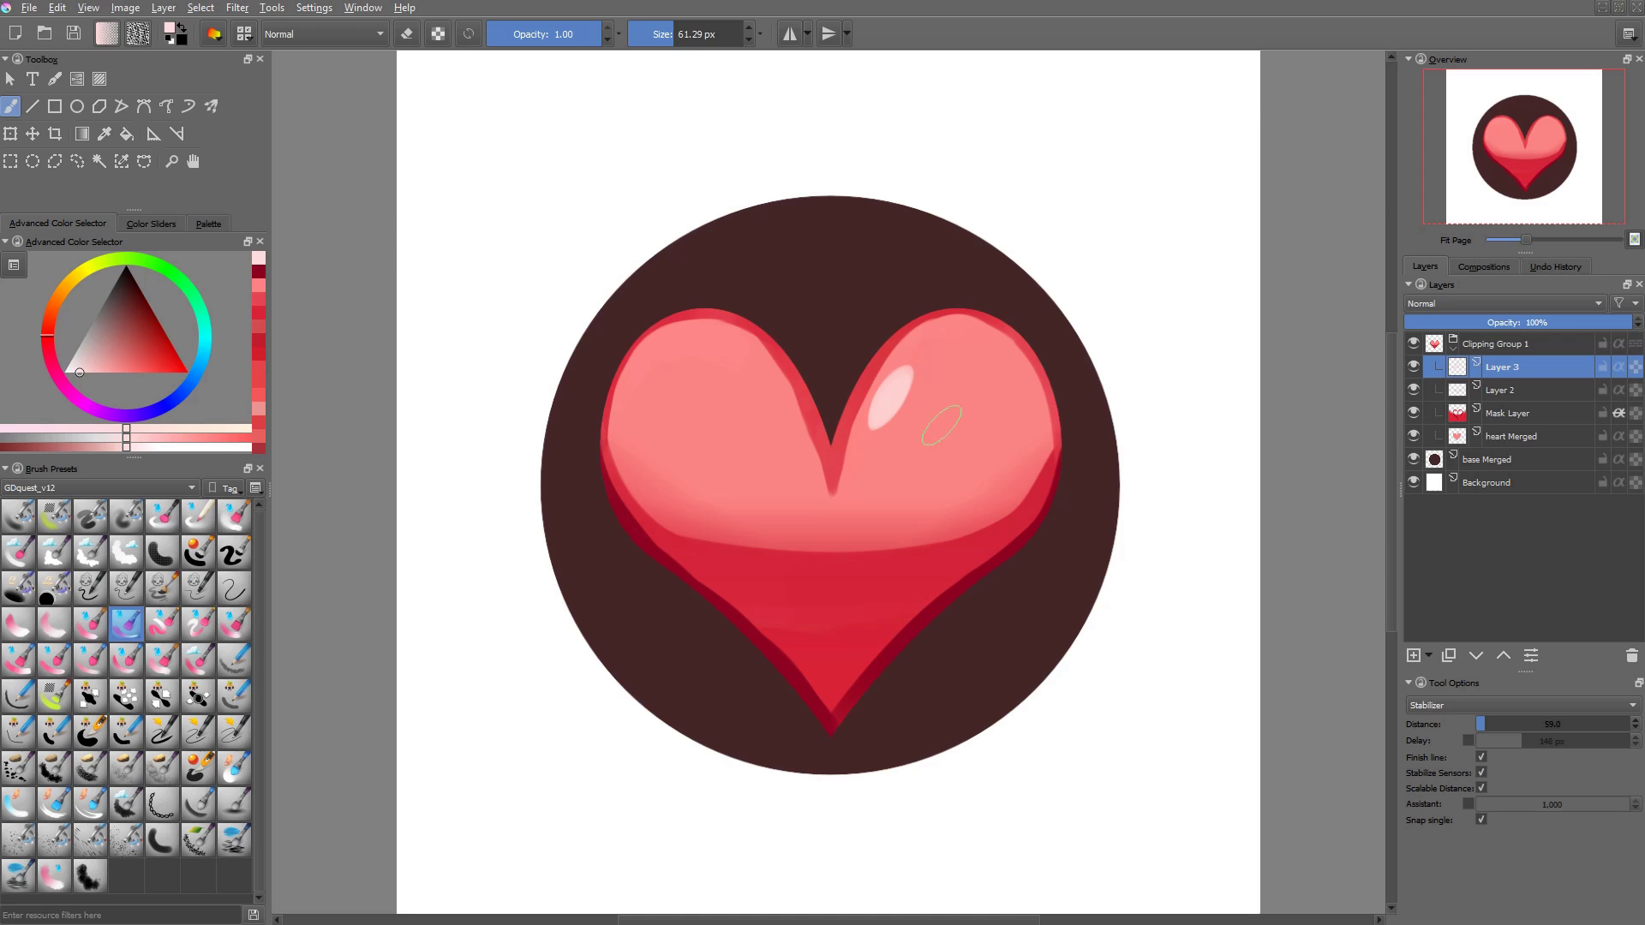
pyautogui.moveTo(656, 359)
pyautogui.mouseDown()
pyautogui.moveTo(668, 349)
pyautogui.moveTo(651, 363)
pyautogui.mouseUp()
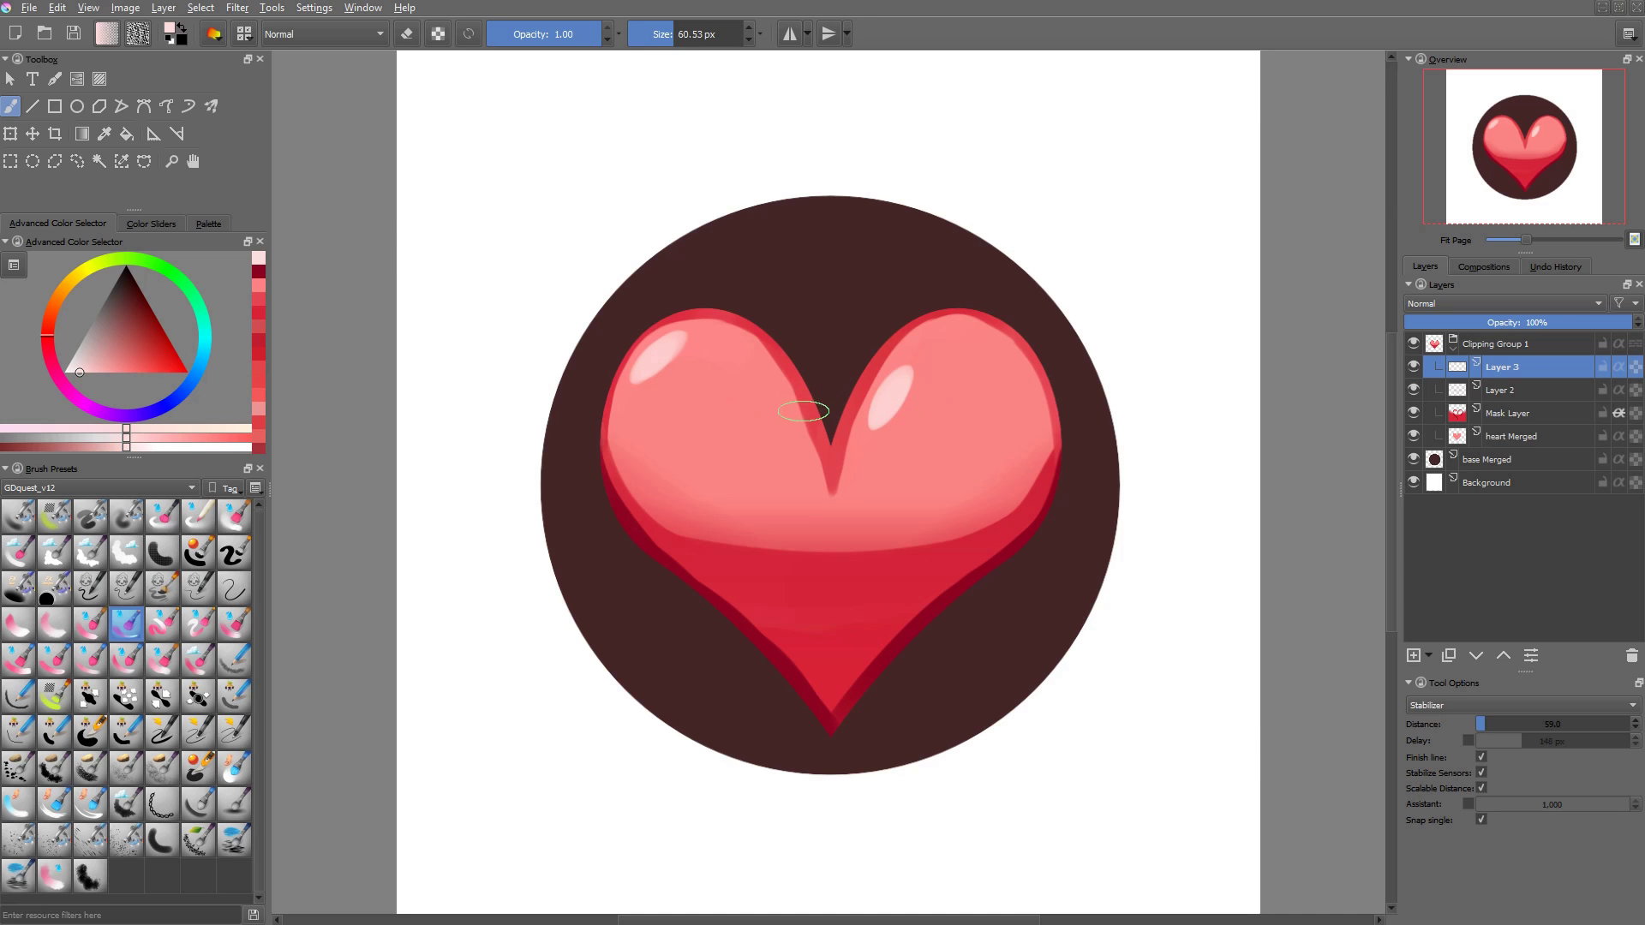
# - Reduce the brush to 46.30 px, then move the right lobe's highlight up toward its rim and rotate it clockwise
pyautogui.press('[')
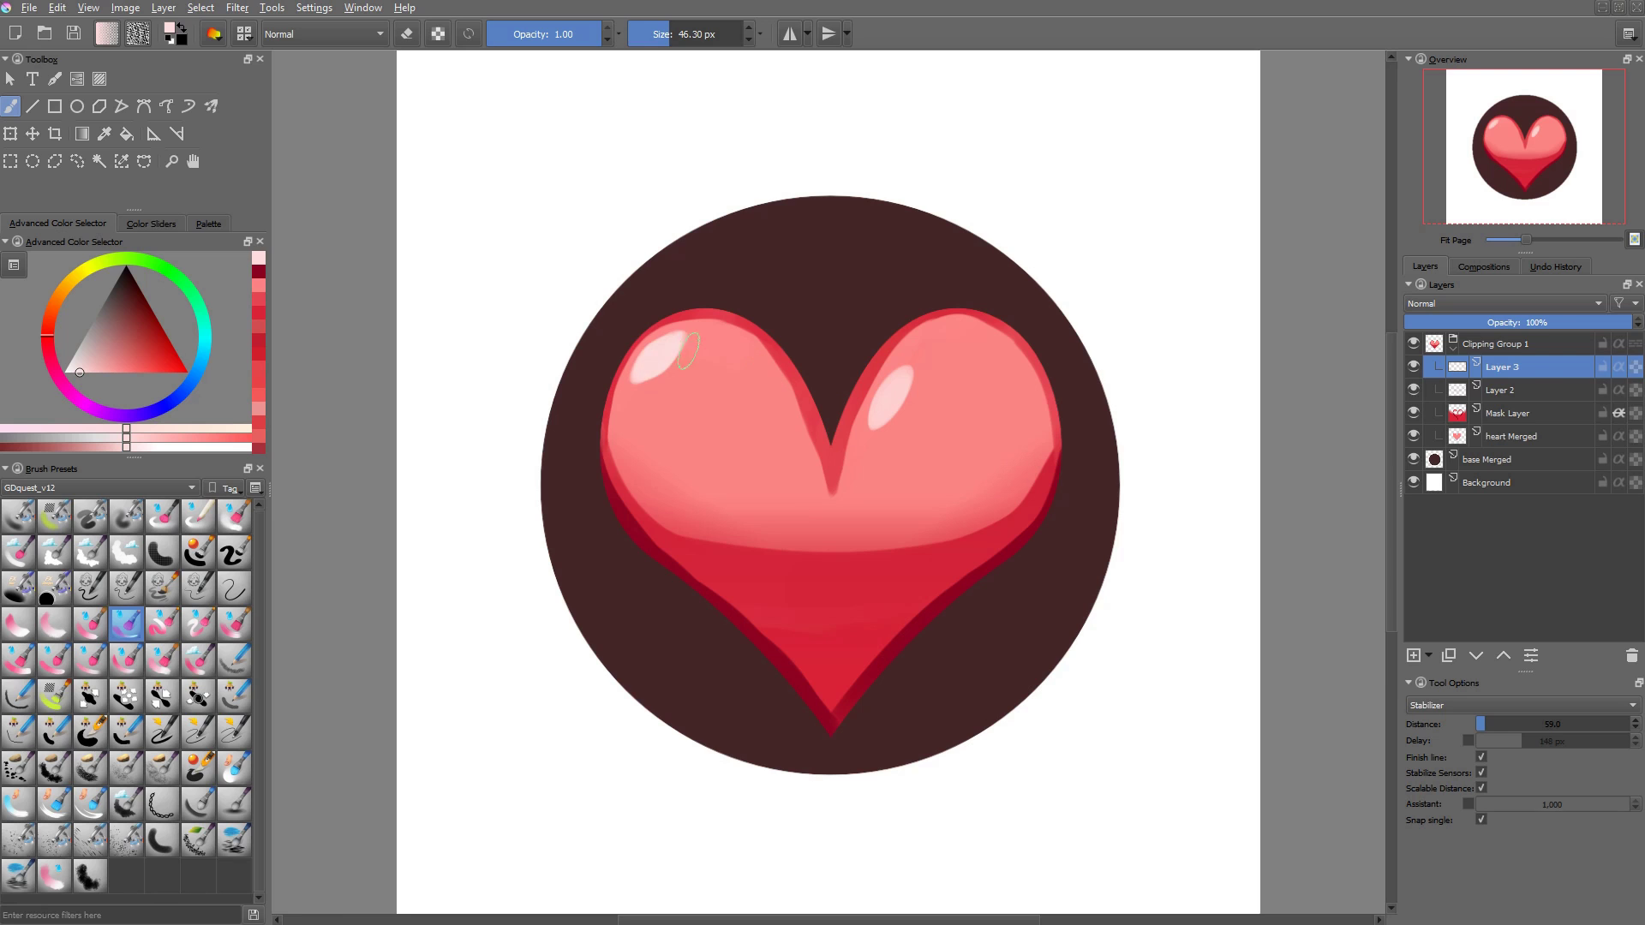
pyautogui.hotkey('ctrl', 't')
pyautogui.moveTo(905, 407); pyautogui.dragTo(930, 378)
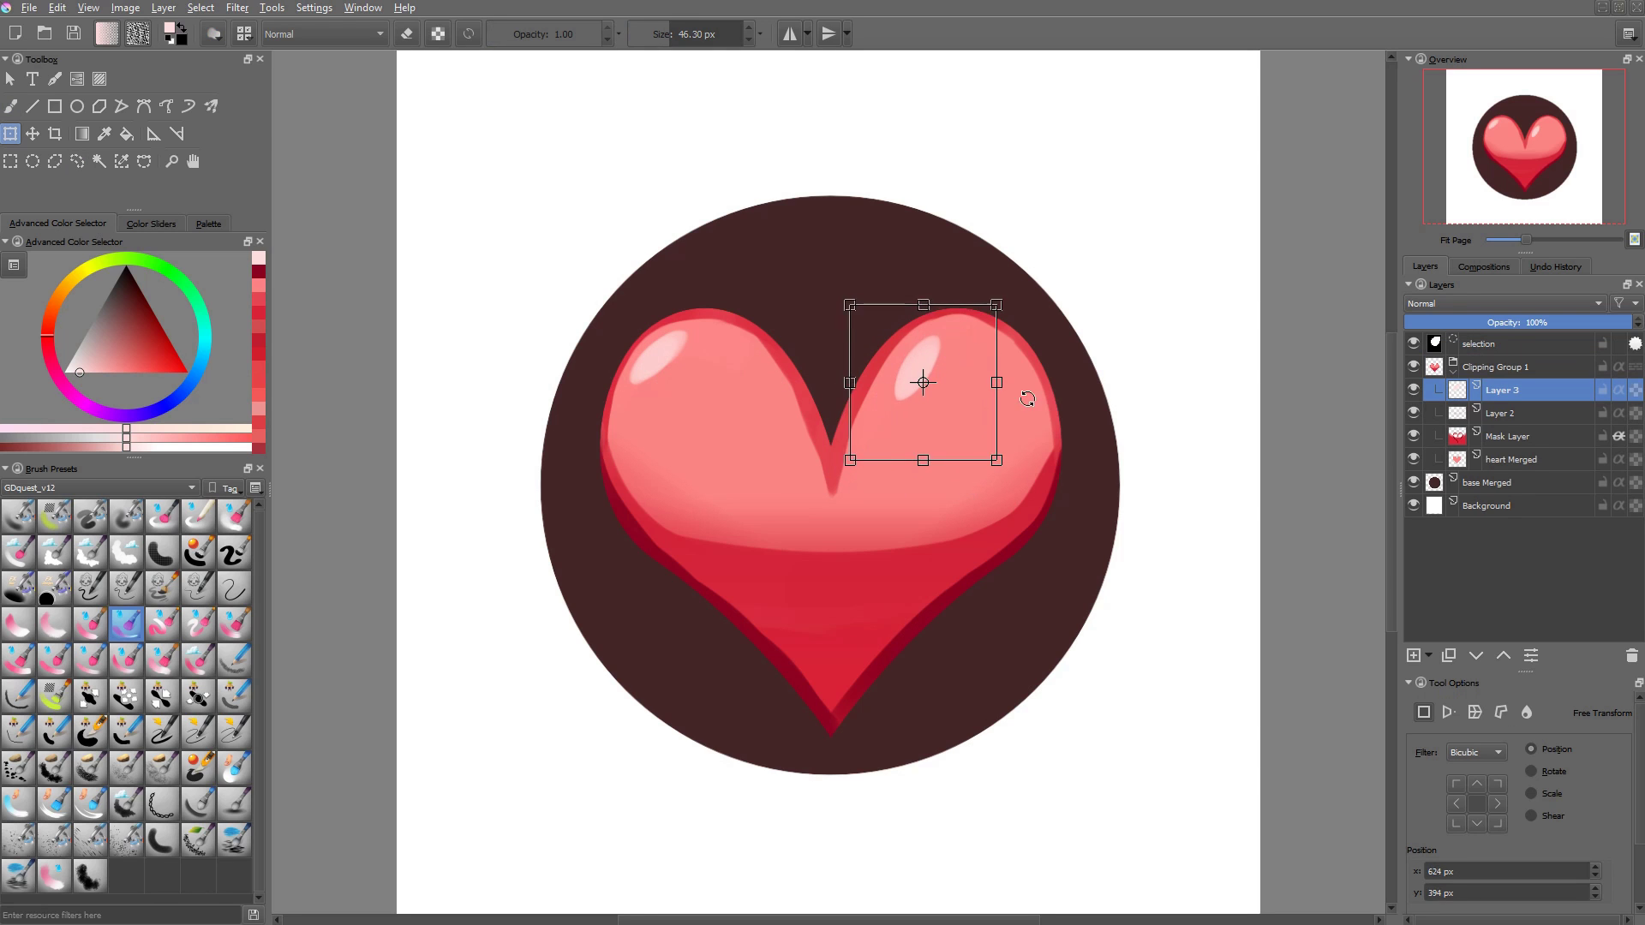
pyautogui.moveTo(1028, 397); pyautogui.dragTo(1022, 416)
pyautogui.moveTo(955, 442); pyautogui.dragTo(956, 432)
pyautogui.press('Return')
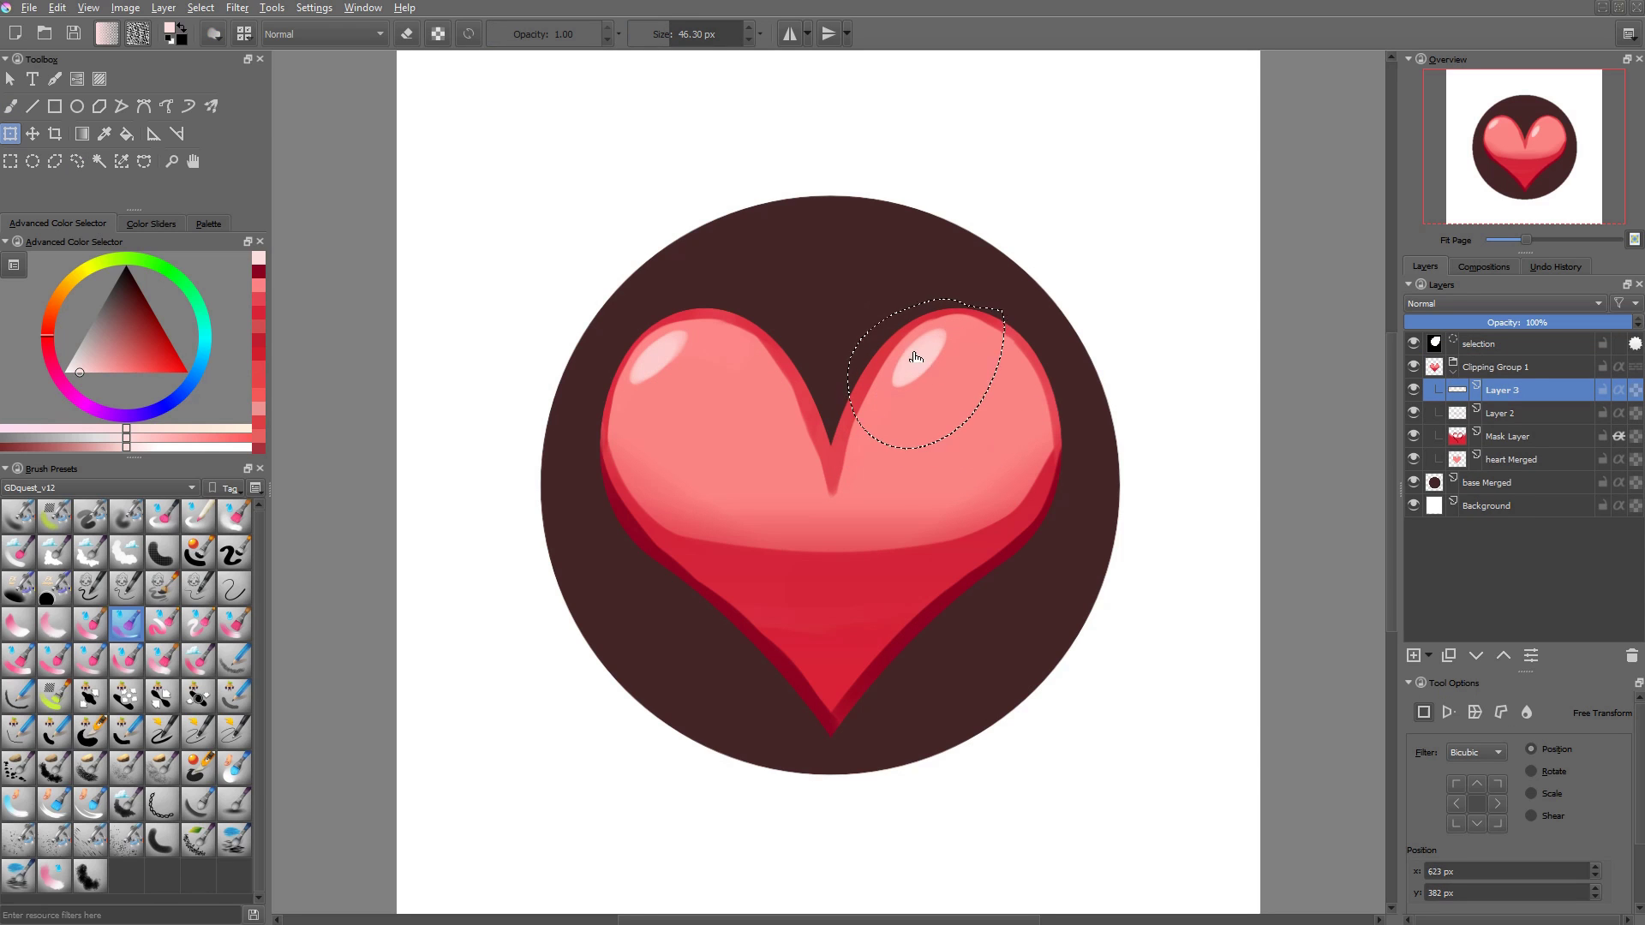
# - Extend the right lobe's highlight into a long tapered streak running down along the cleft side
pyautogui.press('b')
pyautogui.moveTo(910, 358); pyautogui.dragTo(874, 428)
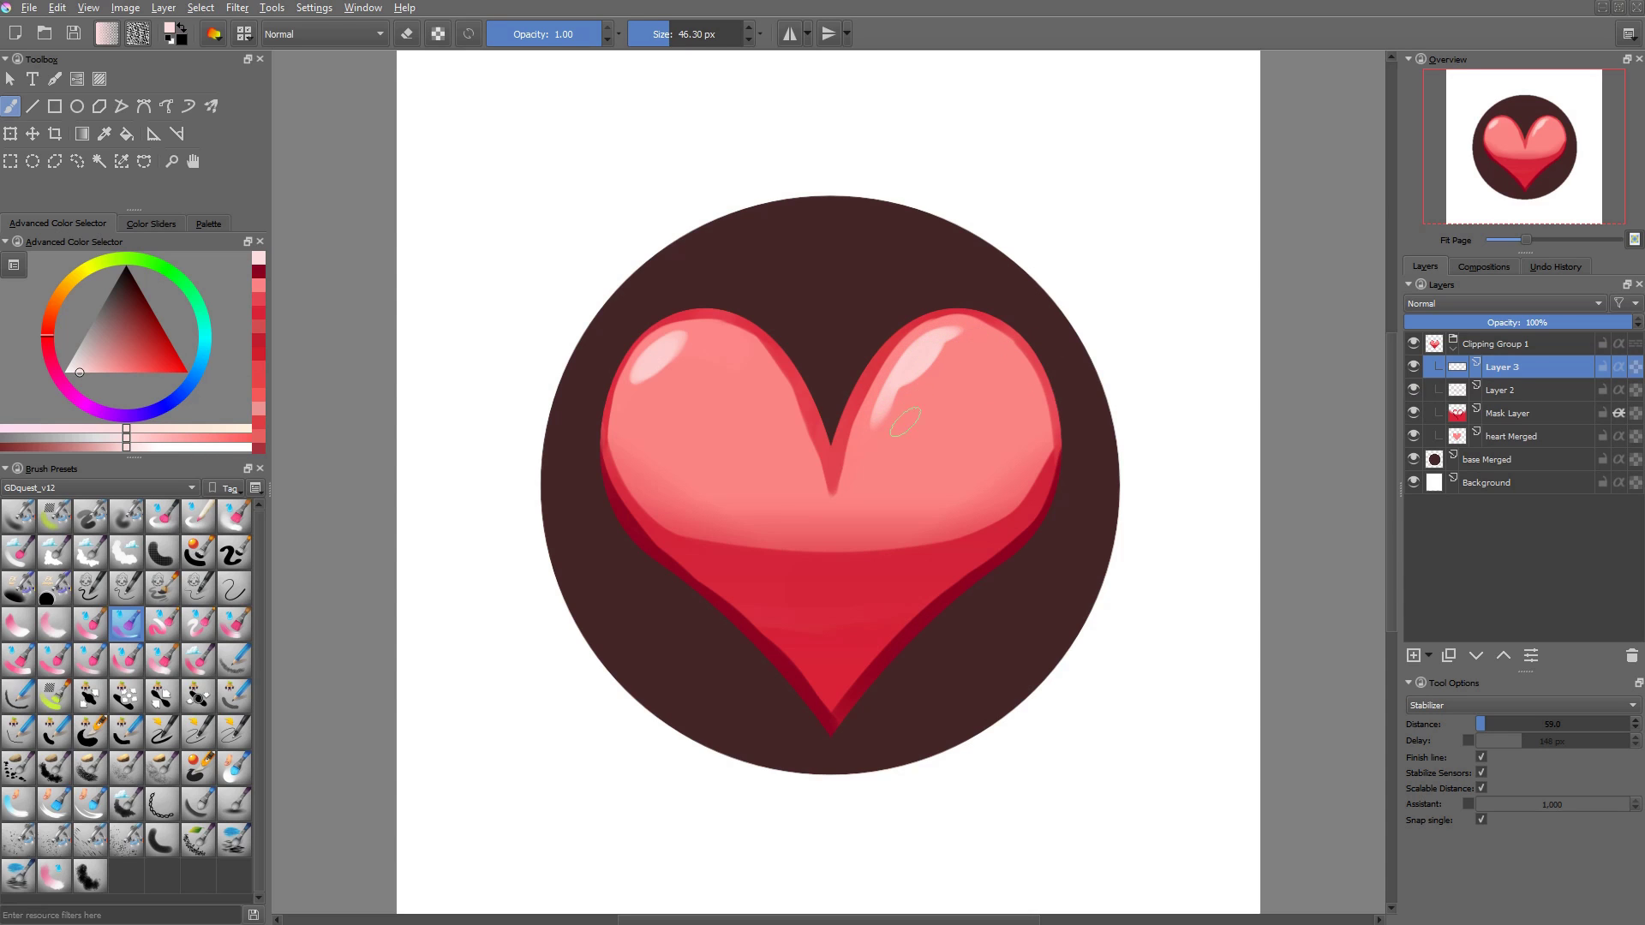
pyautogui.press('e')
# - Outline the left lobe's highlight, delete it and clear the selection
pyautogui.press('l')
pyautogui.moveTo(694, 288); pyautogui.dragTo(743, 330)
pyautogui.press('Delete')
pyautogui.hotkey('ctrl', 'shift', 'a')
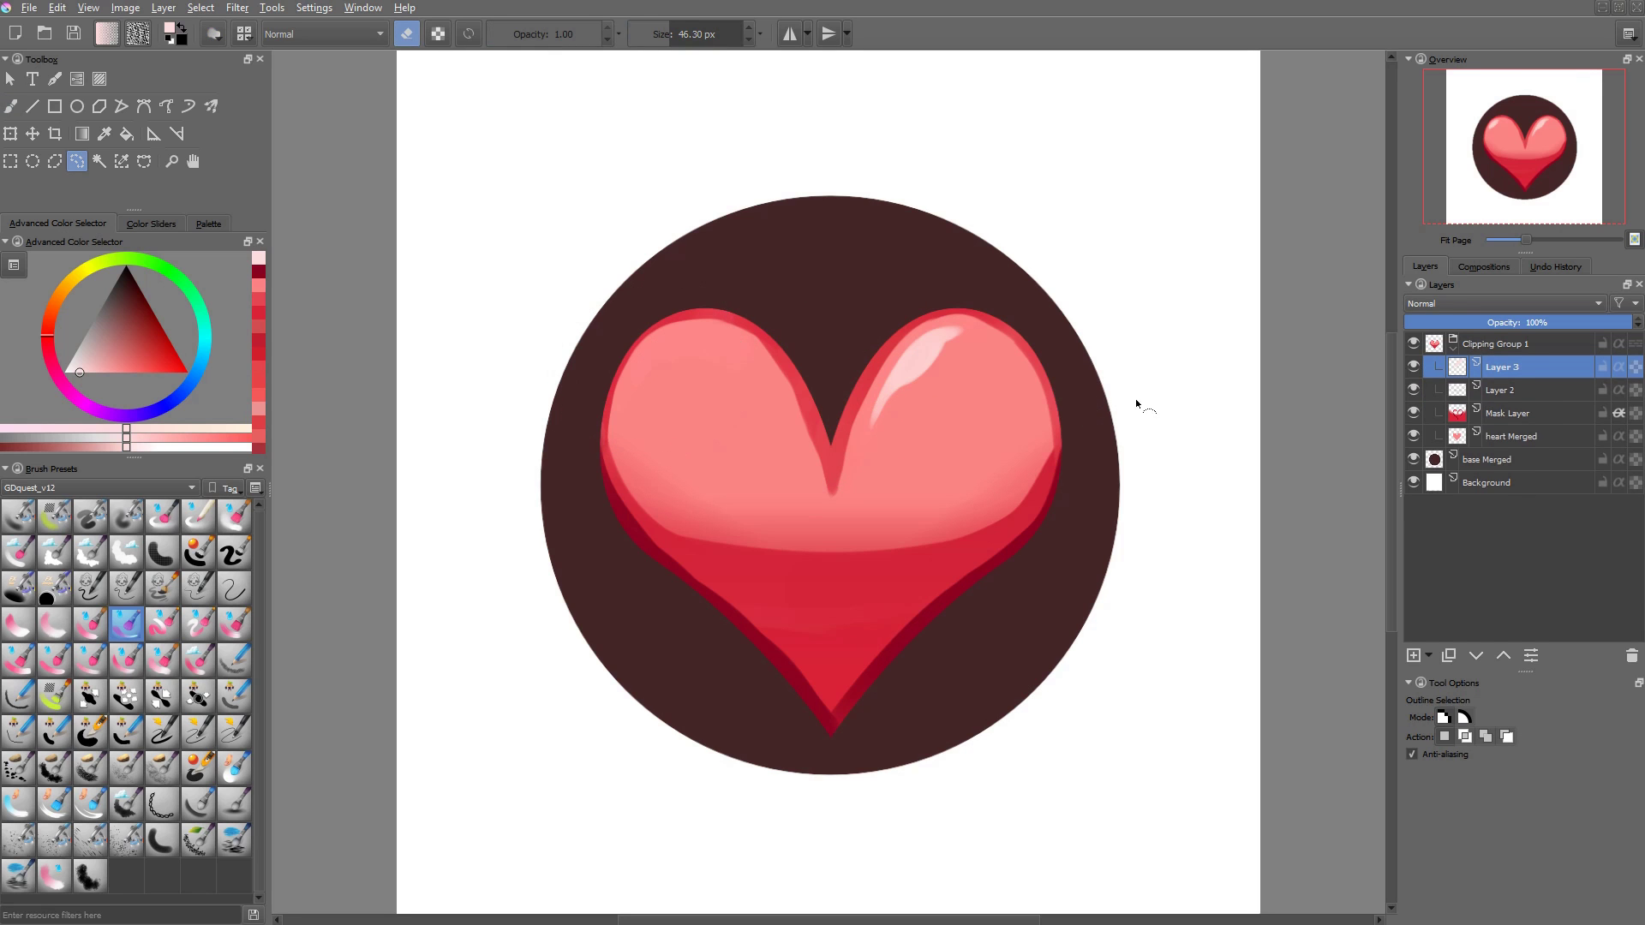
# - Duplicate the right lobe's highlight layer and move the copy onto the left lobe
pyautogui.hotkey('ctrl', 'j')
pyautogui.press('t')
pyautogui.moveTo(925, 360); pyautogui.dragTo(747, 361)
pyautogui.moveTo(747, 361); pyautogui.dragTo(676, 358)
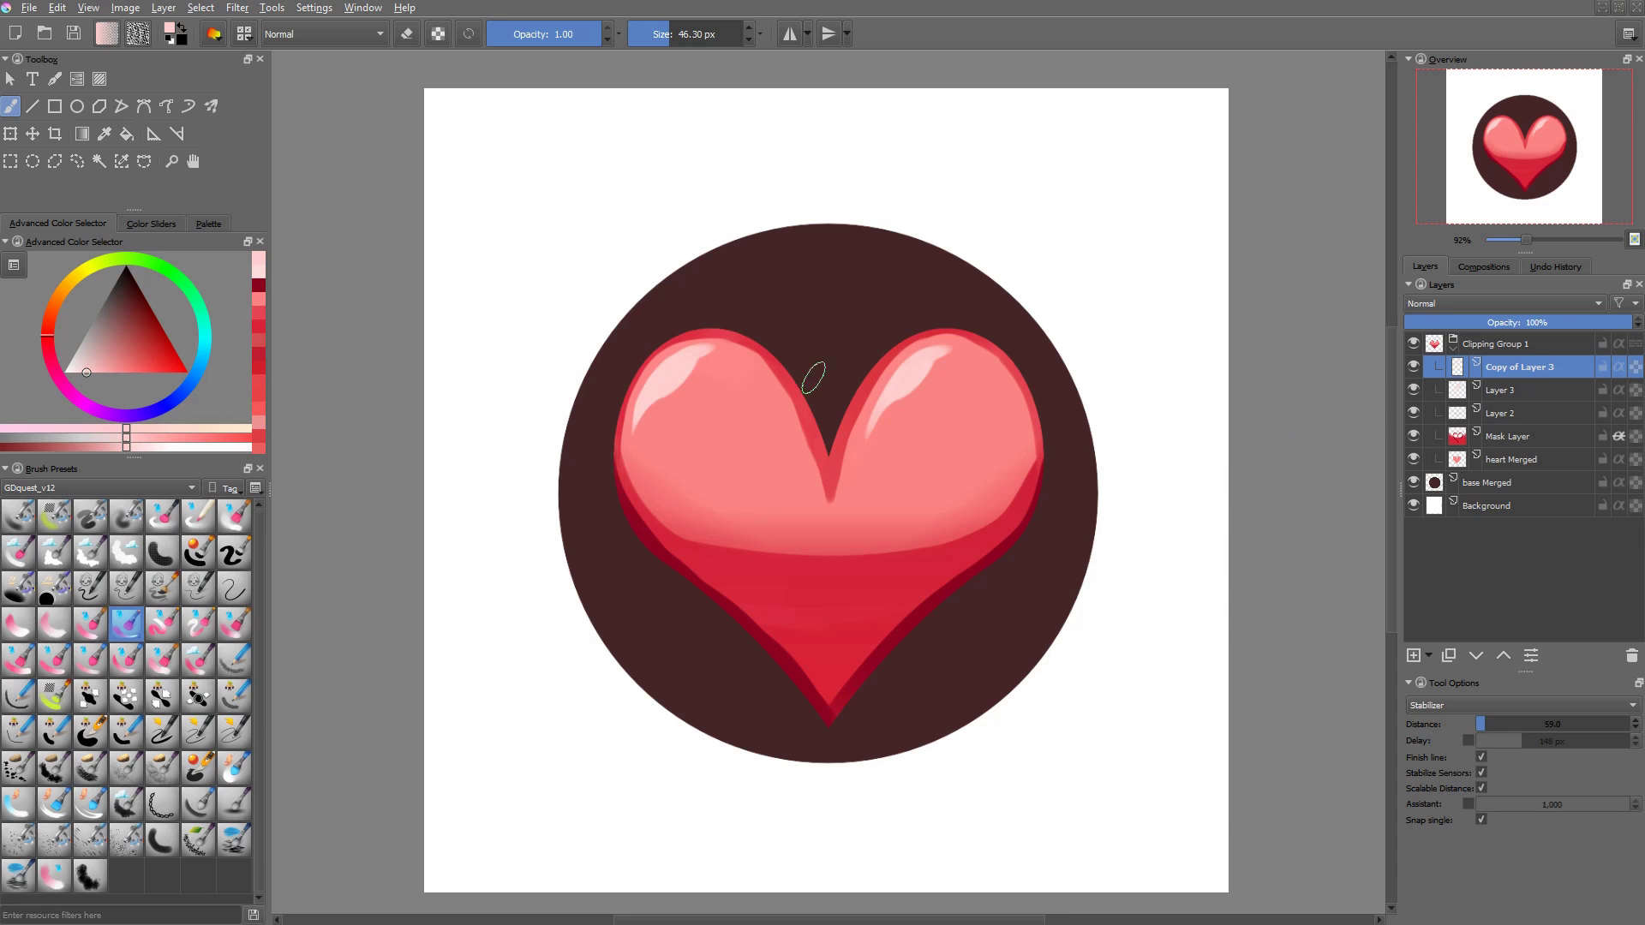
# - Add a new layer above the highlights, set its blending mode to Overlay and choose the 440 px airbrush preset
pyautogui.press('Insert')
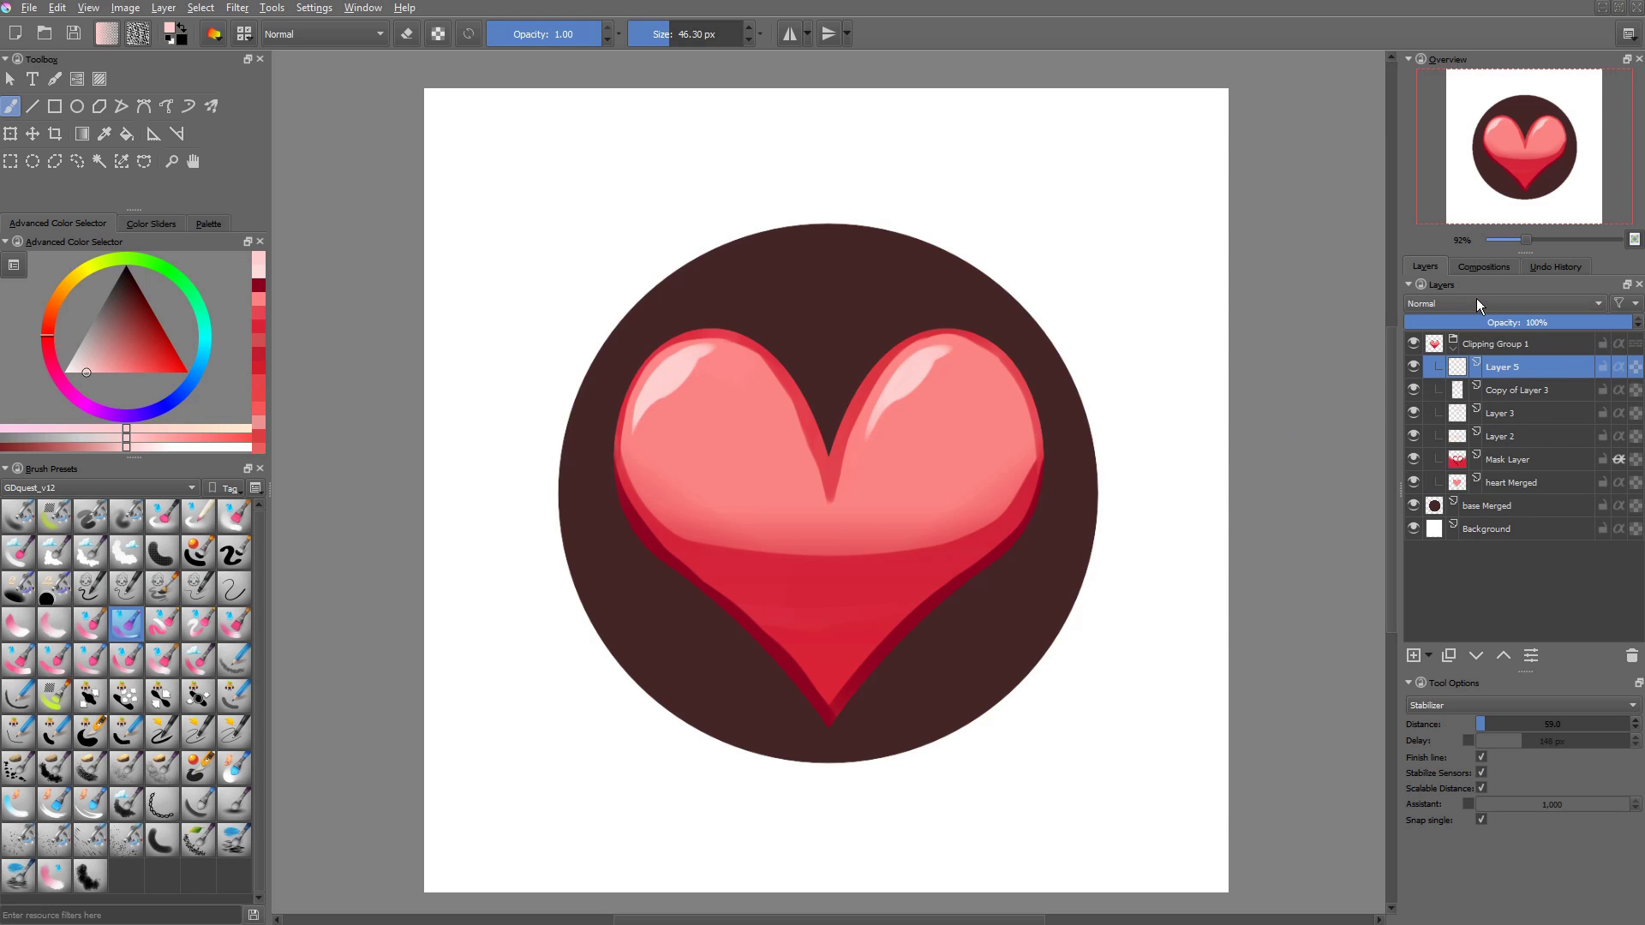
pyautogui.click(1474, 304)
pyautogui.click(1439, 371)
pyautogui.click(14, 524)
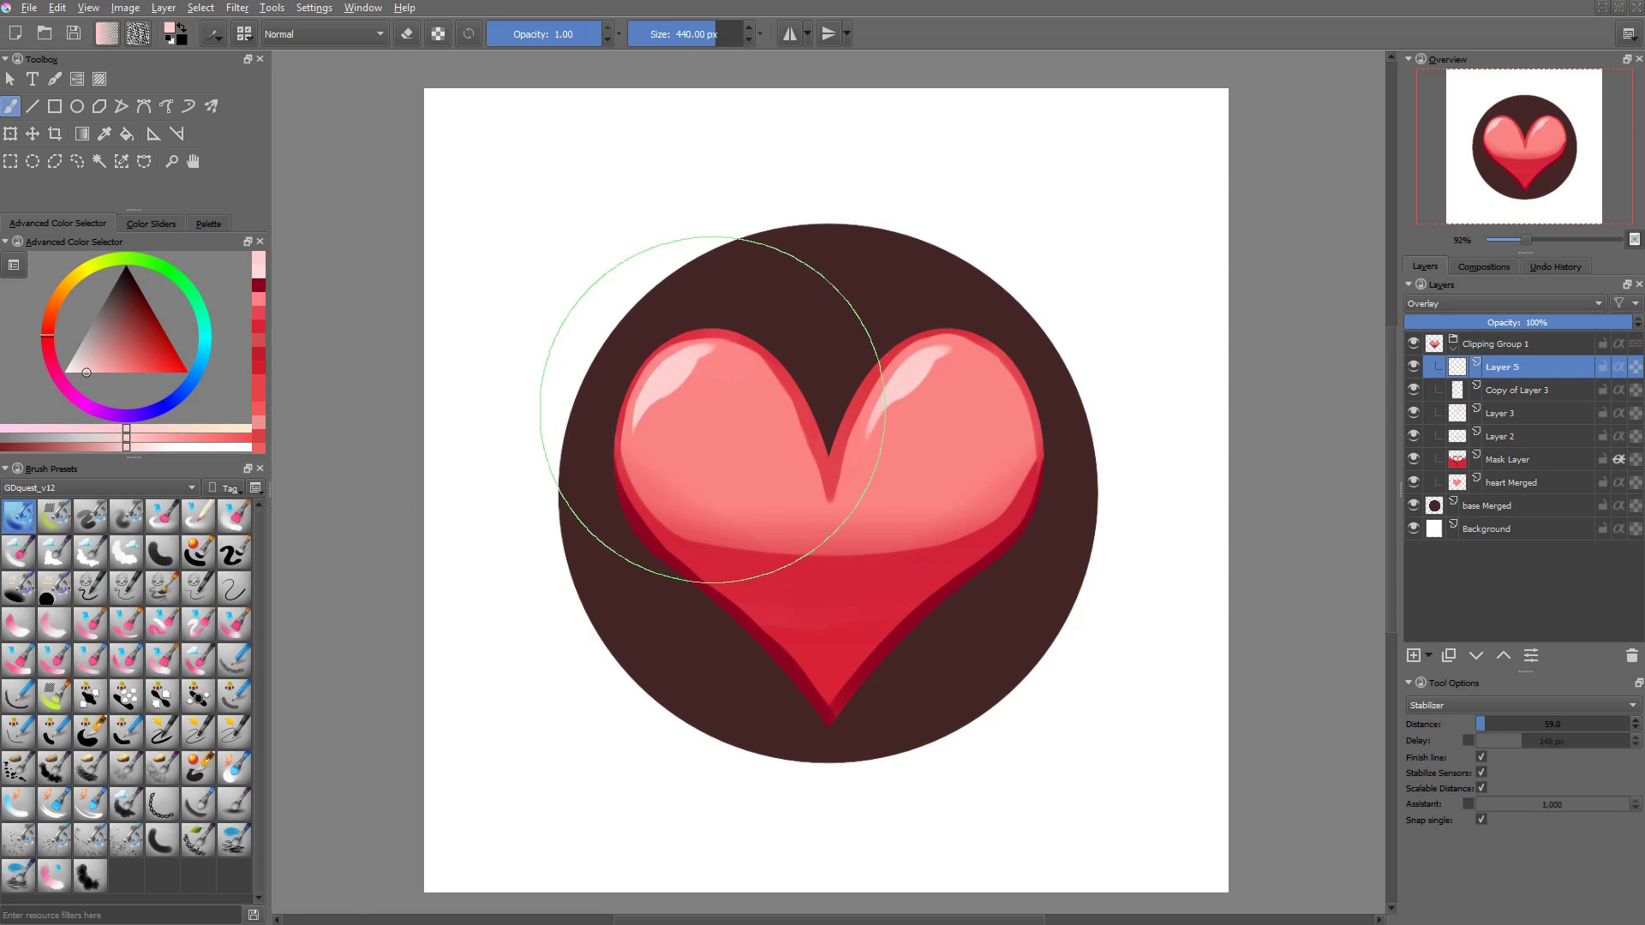
pyautogui.moveTo(718, 312); pyautogui.dragTo(767, 315)
pyautogui.hotkey('ctrl', 'z')
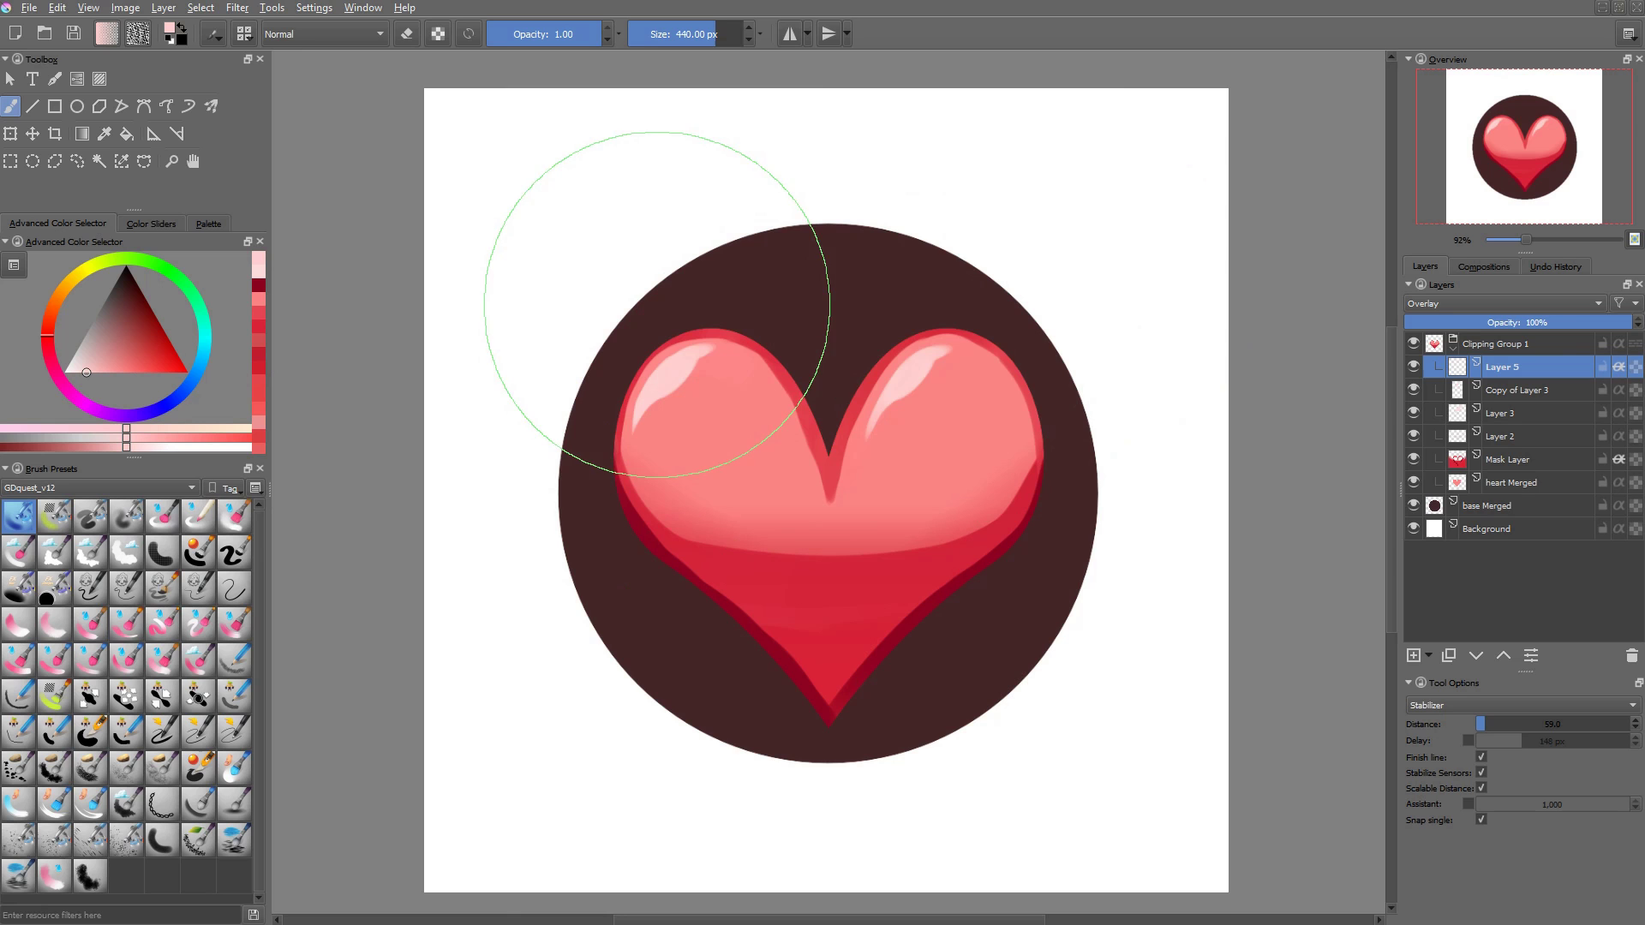
pyautogui.moveTo(631, 301); pyautogui.dragTo(1097, 263)
pyautogui.hotkey('ctrl', 'z')
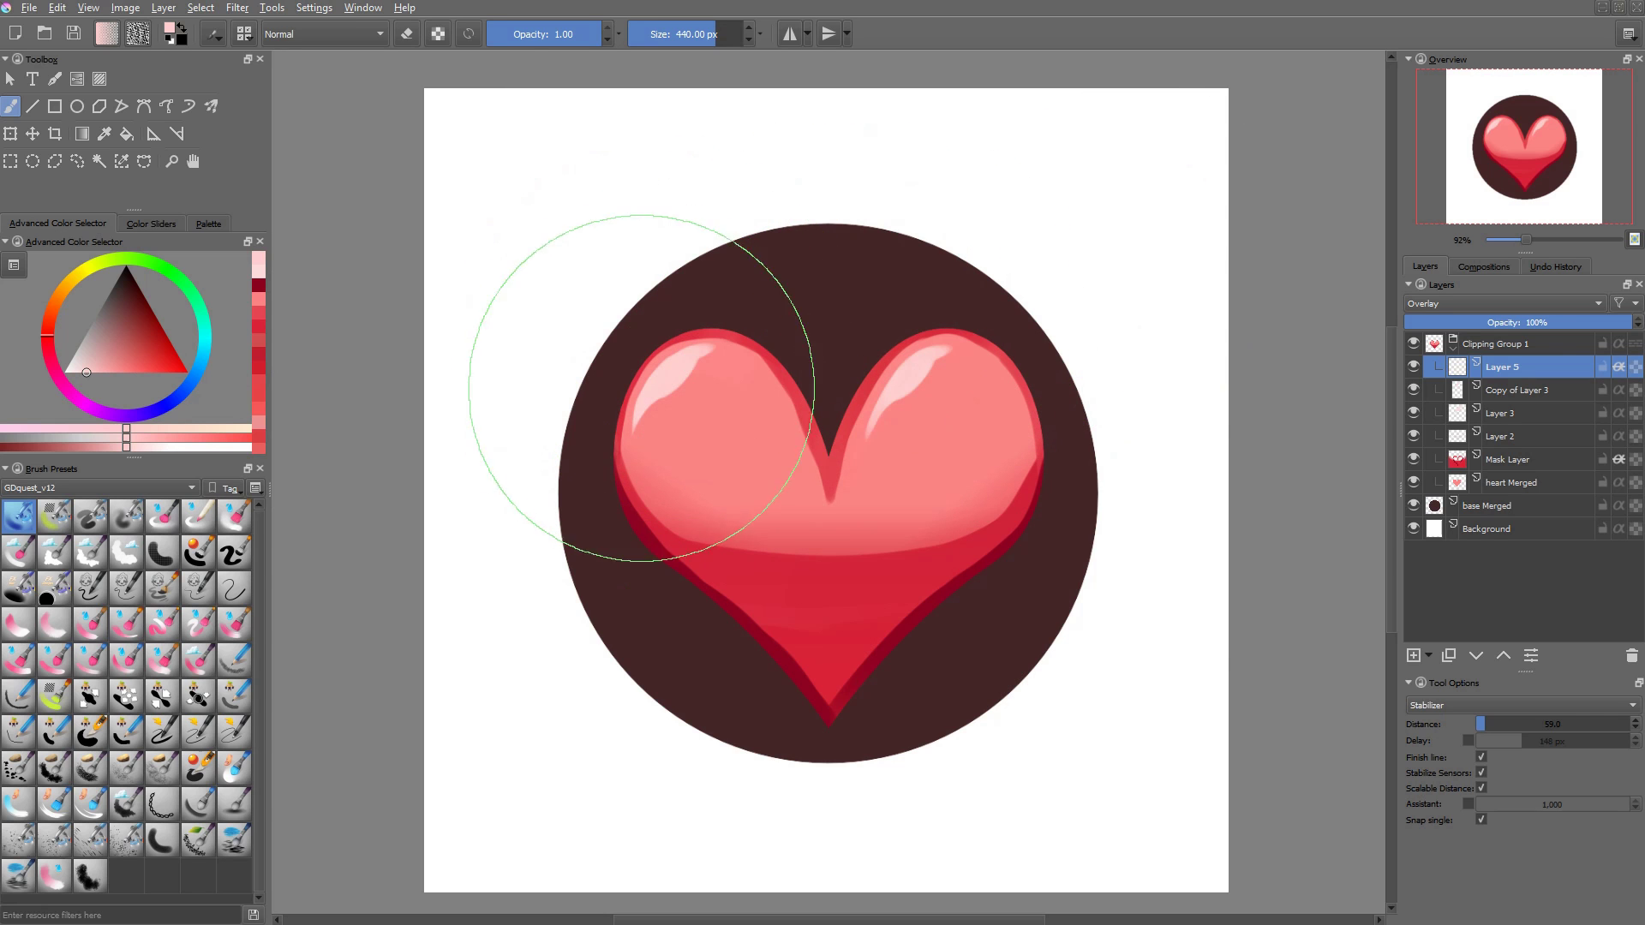
pyautogui.moveTo(642, 390); pyautogui.dragTo(1006, 374)
pyautogui.hotkey('ctrl', 'z')
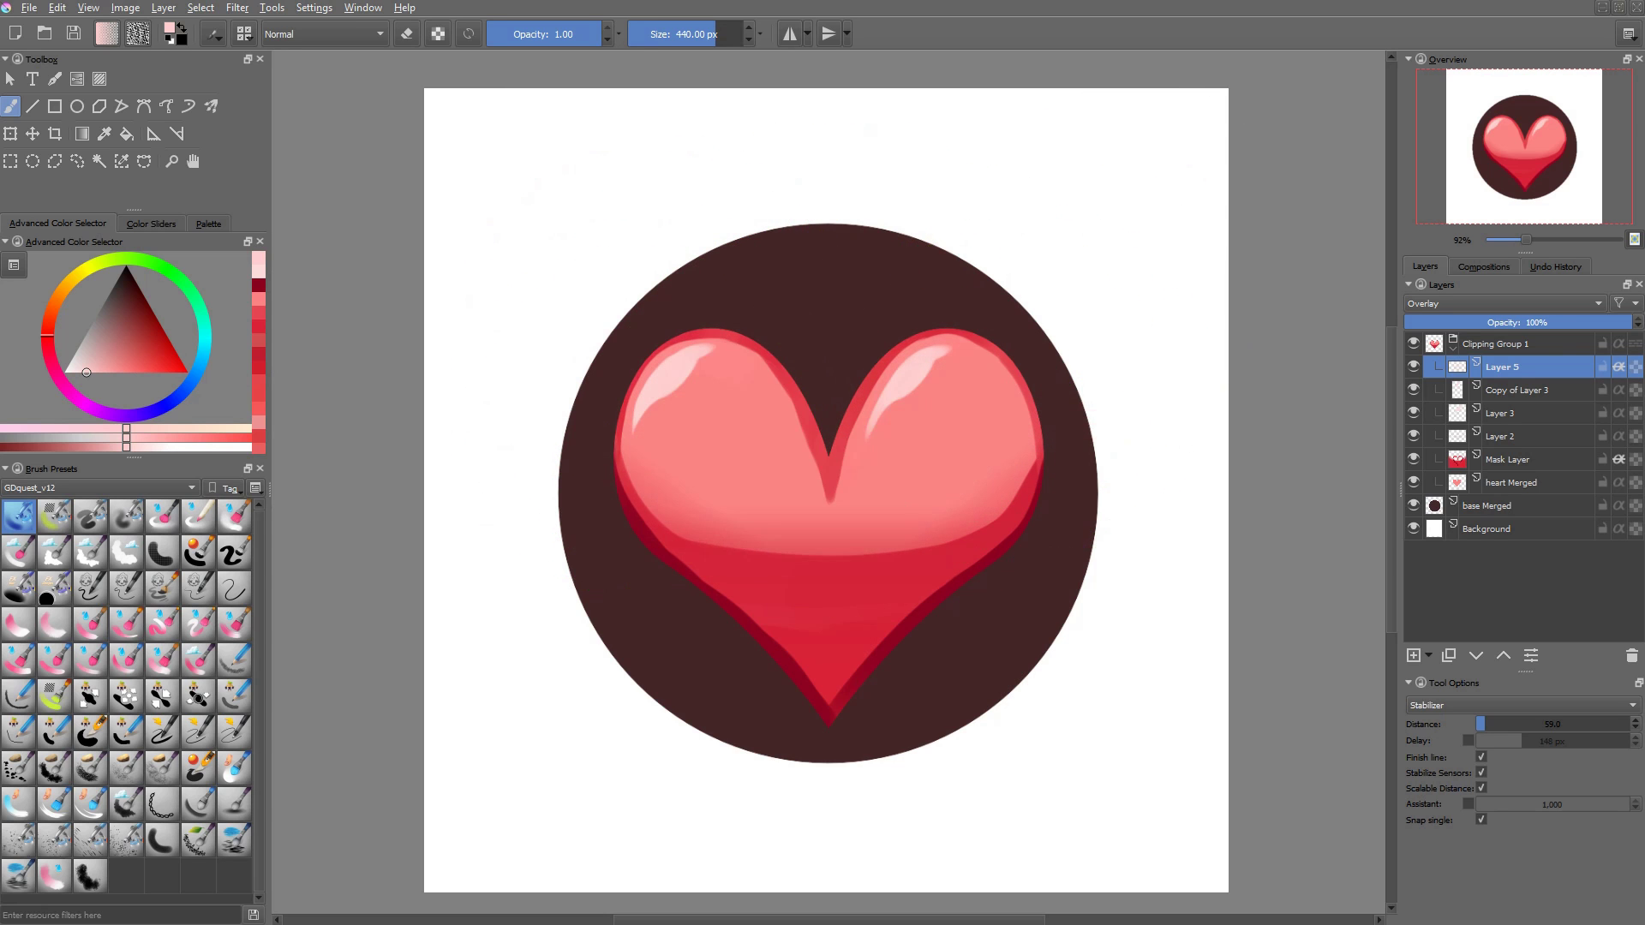
# - Reduce the airbrush to about 319 px and paint soft light pink over the heart's upper lobes and black shading below
pyautogui.scroll(-3, 937, 440)
pyautogui.keyDown('shift'); pyautogui.moveTo(846, 392); pyautogui.dragTo(911, 367); pyautogui.keyUp('shift')
pyautogui.moveTo(768, 330)
pyautogui.mouseDown()
pyautogui.moveTo(846, 392)
pyautogui.moveTo(940, 307)
pyautogui.moveTo(961, 367)
pyautogui.mouseUp()
pyautogui.press('x')
pyautogui.moveTo(882, 562)
pyautogui.mouseDown()
pyautogui.moveTo(763, 518)
pyautogui.moveTo(841, 503)
pyautogui.mouseUp()
# - Compare the heart with and without the Overlay shading layer and examine the icon up close and at small size
pyautogui.press('e')
pyautogui.click(1413, 369)
pyautogui.click(1413, 368)
pyautogui.click(1411, 367)
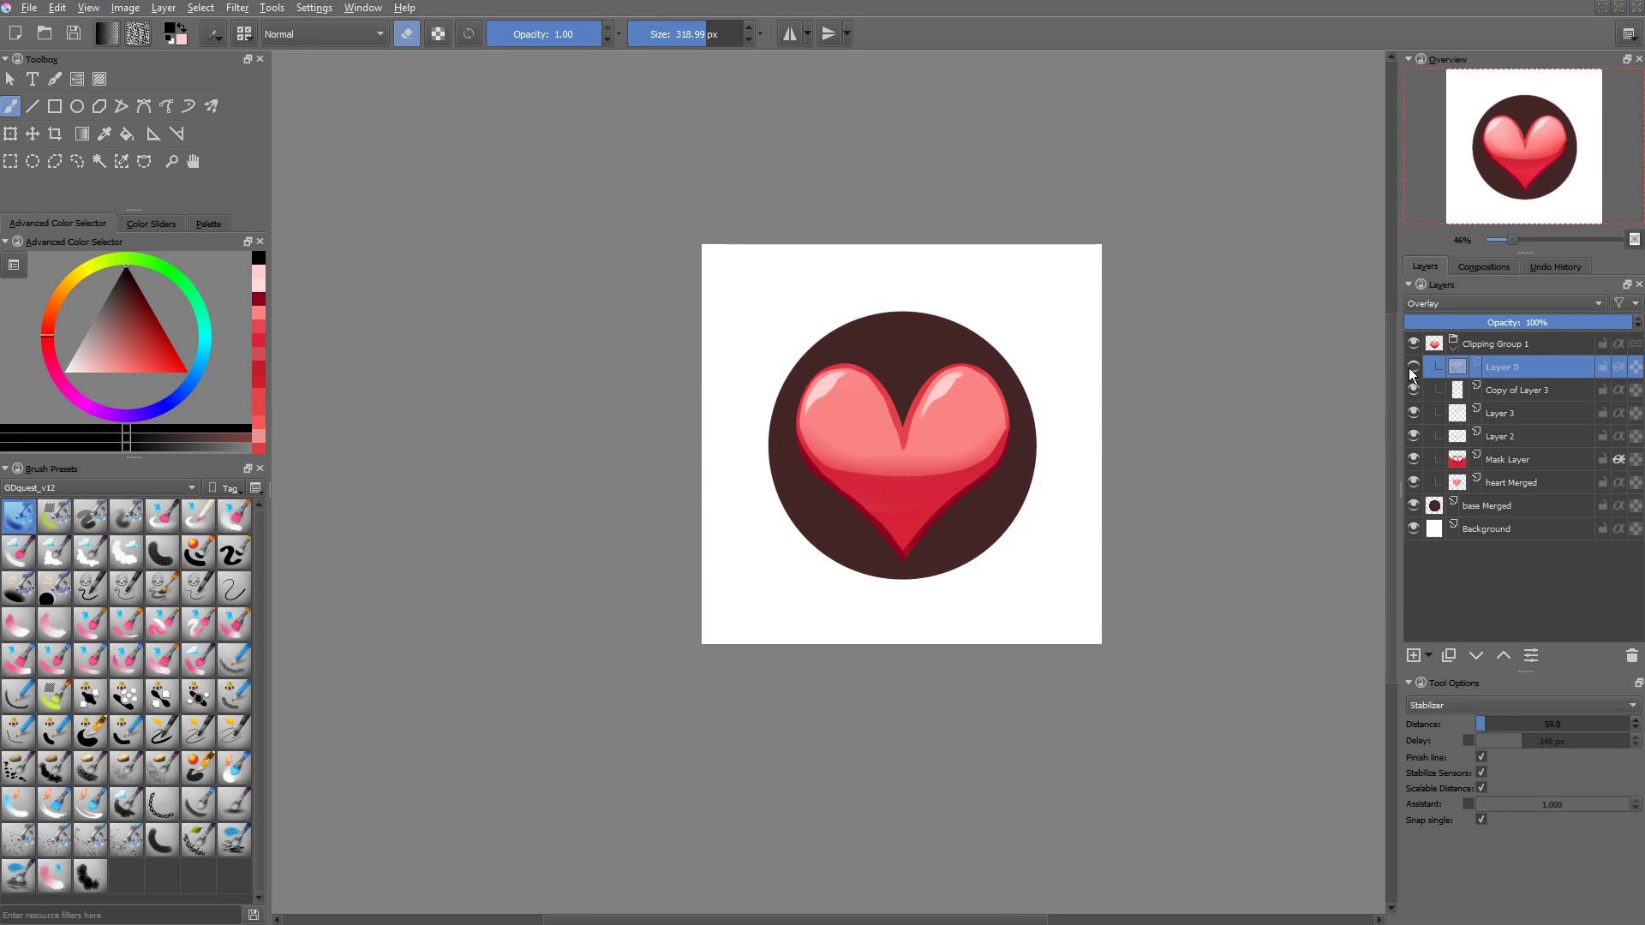
pyautogui.click(1414, 369)
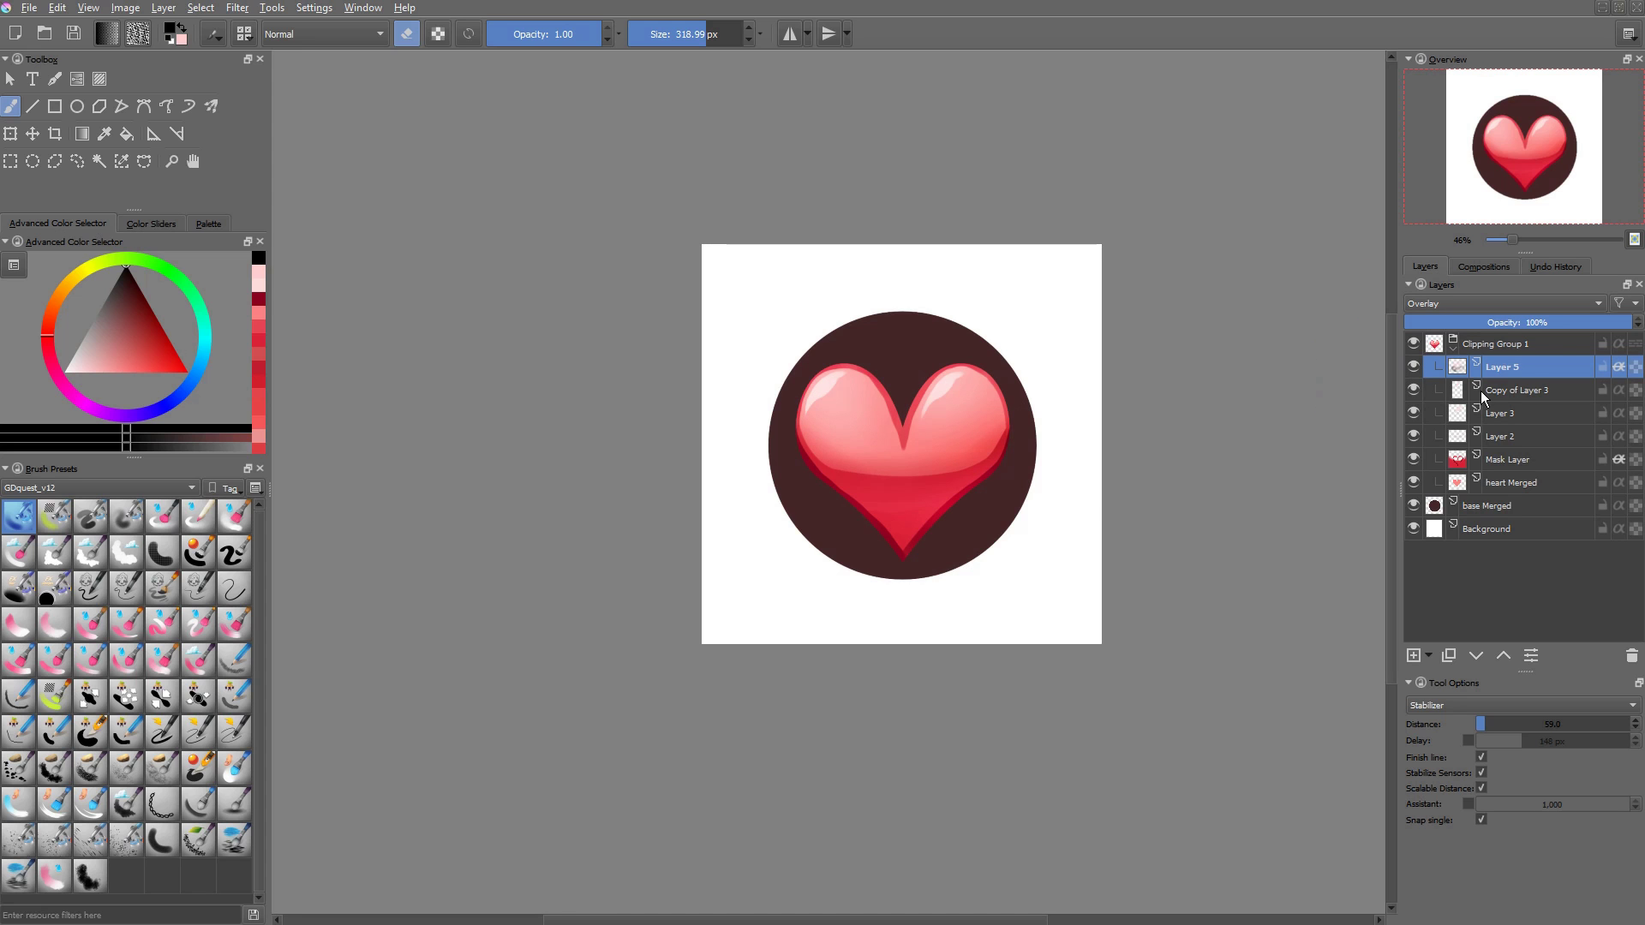
pyautogui.press('e')
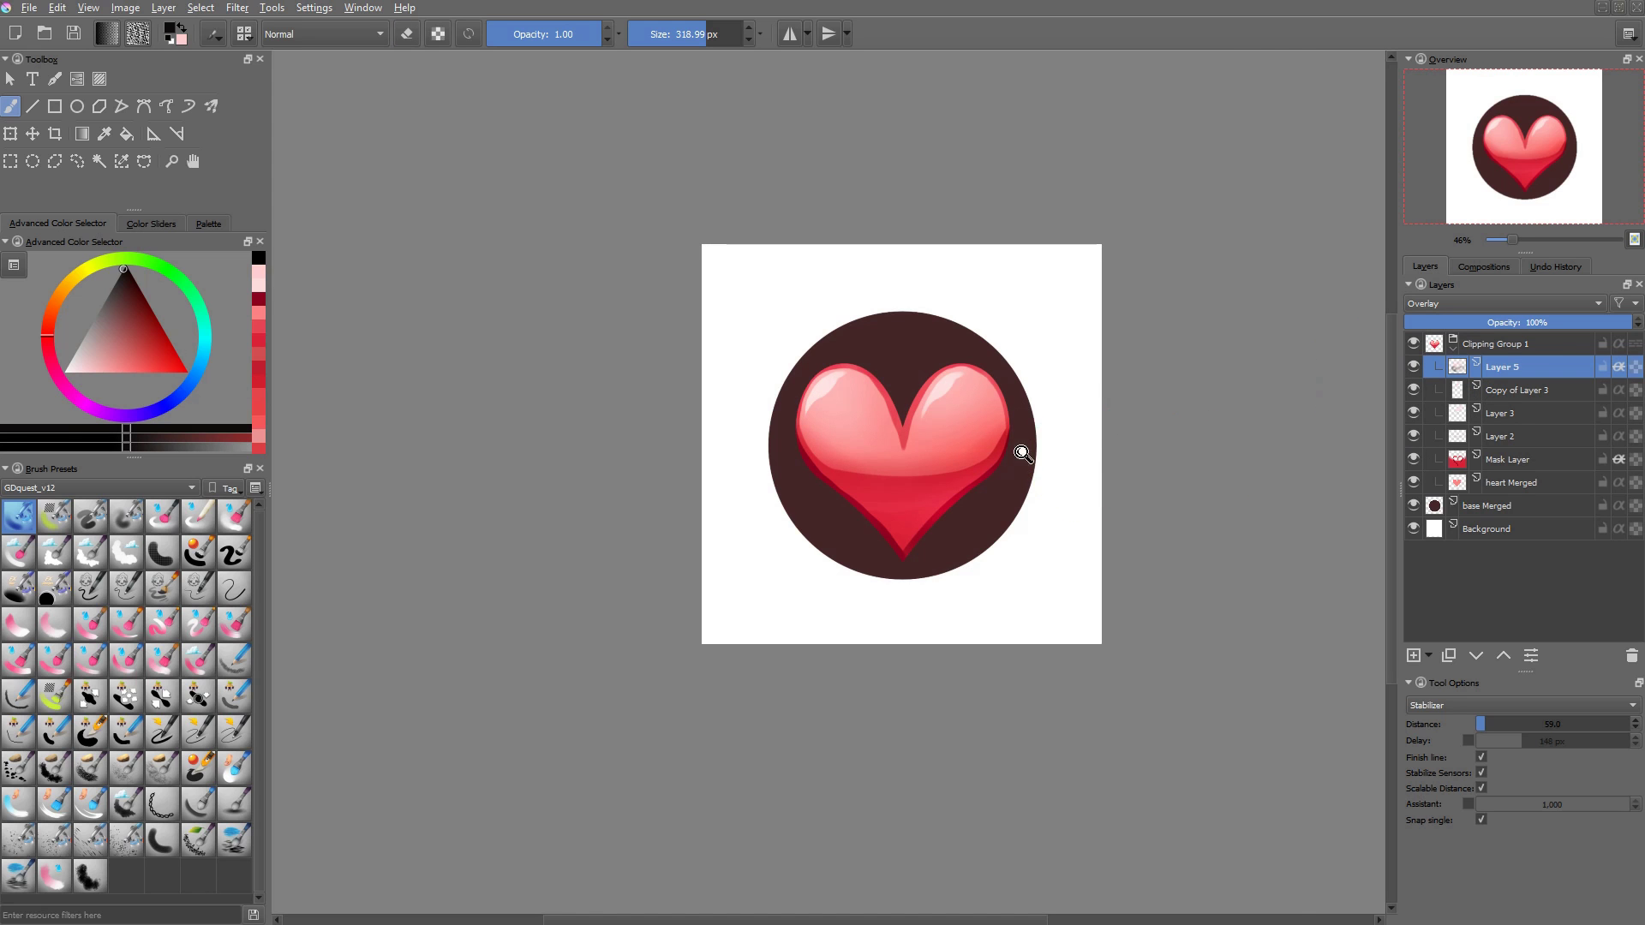
pyautogui.scroll(4, 1021, 448)
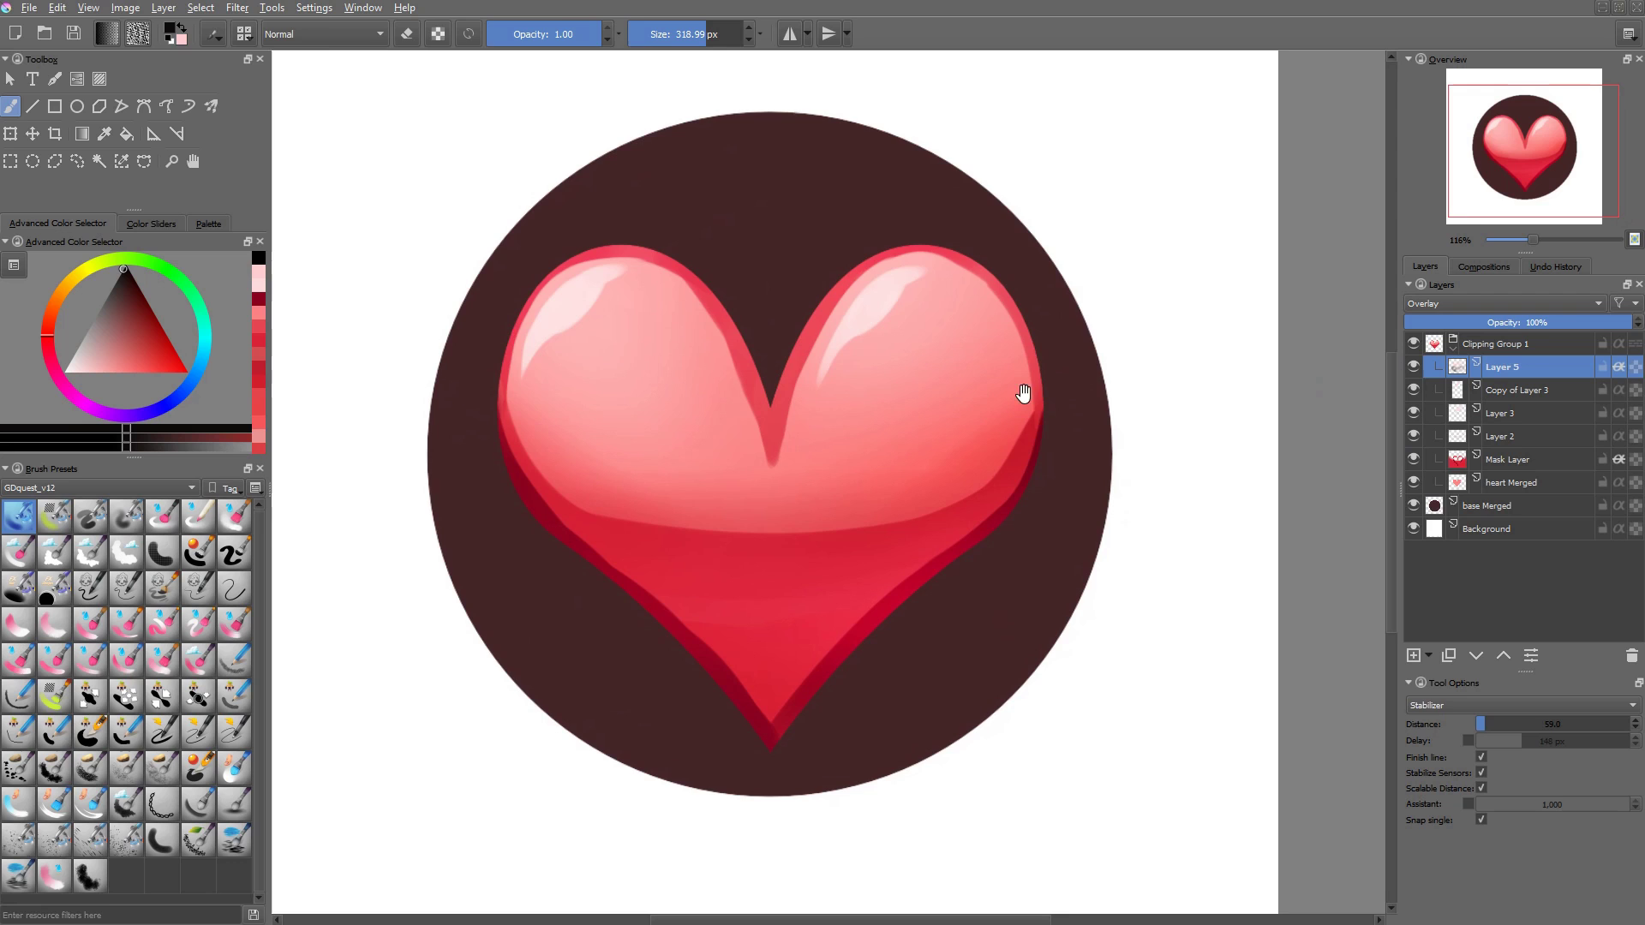
pyautogui.scroll(-8, 974, 463)
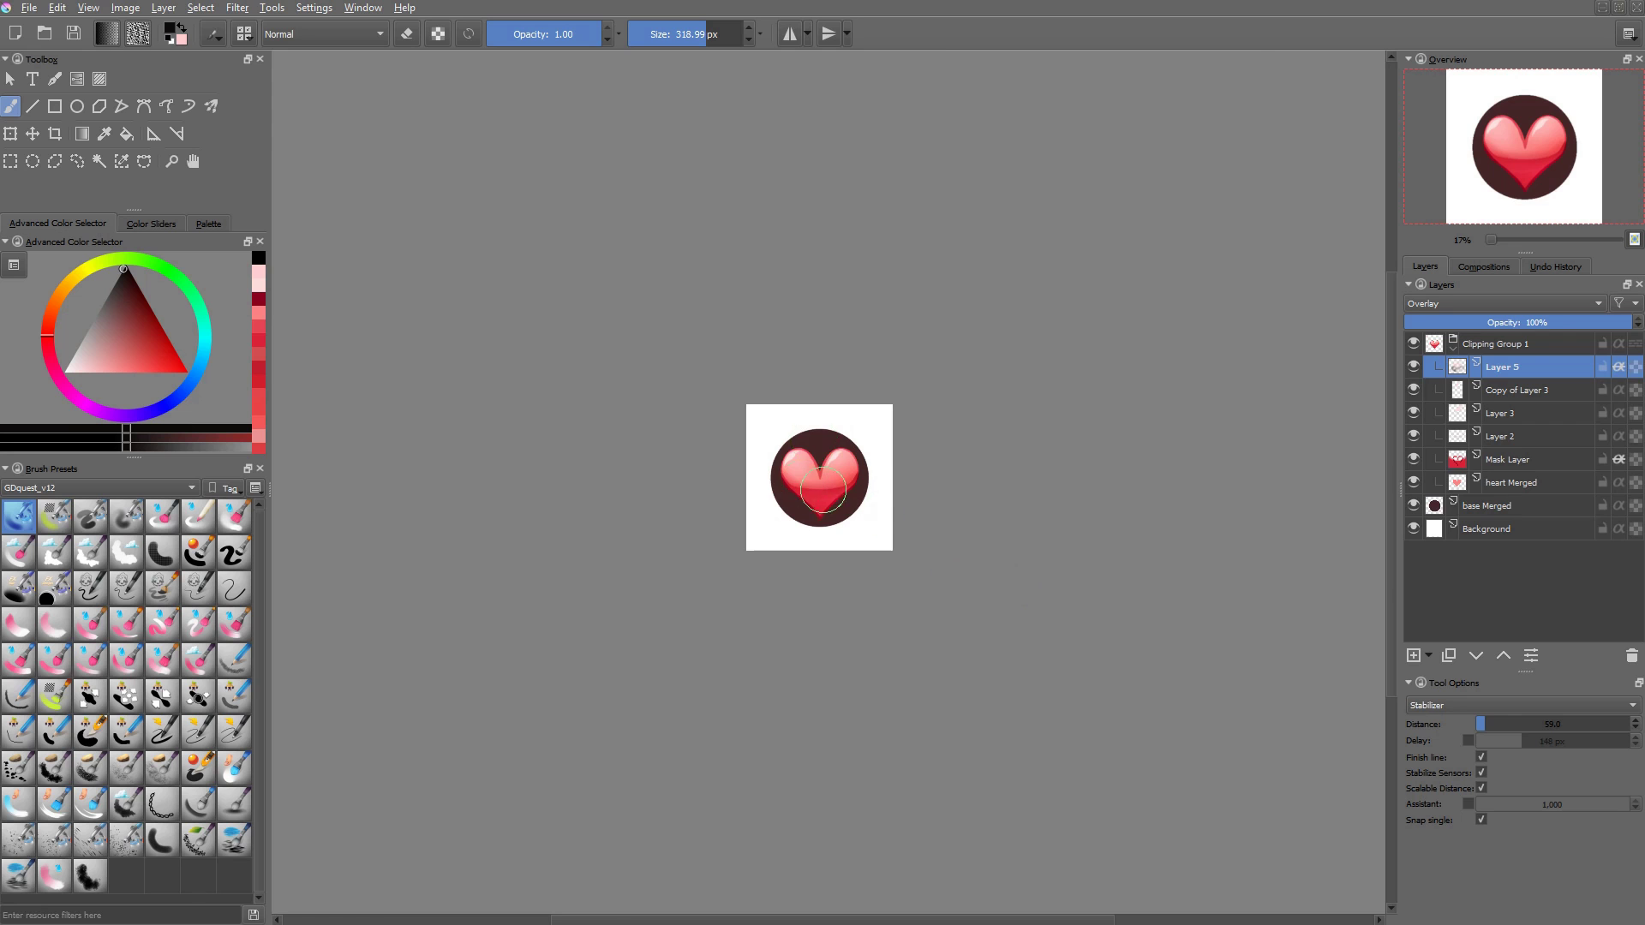
# - Duplicate the dark base circle layer and scale the copy down slightly about its center to leave a thin rim
pyautogui.press('2')
pyautogui.click(1414, 507)
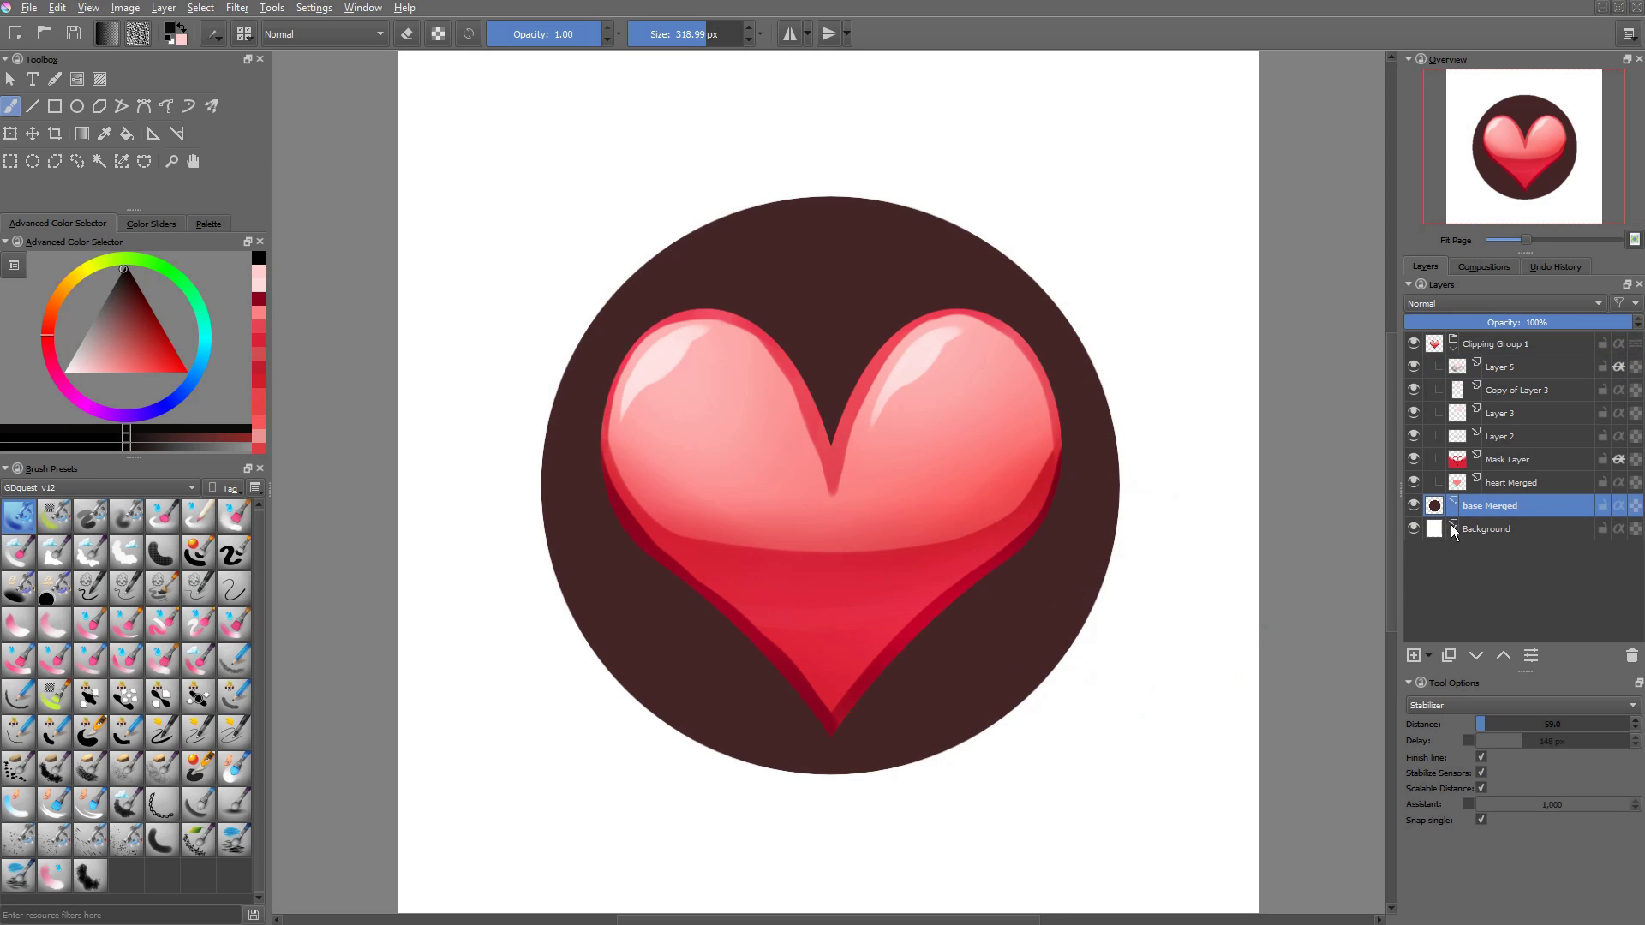
pyautogui.press('ctrl')
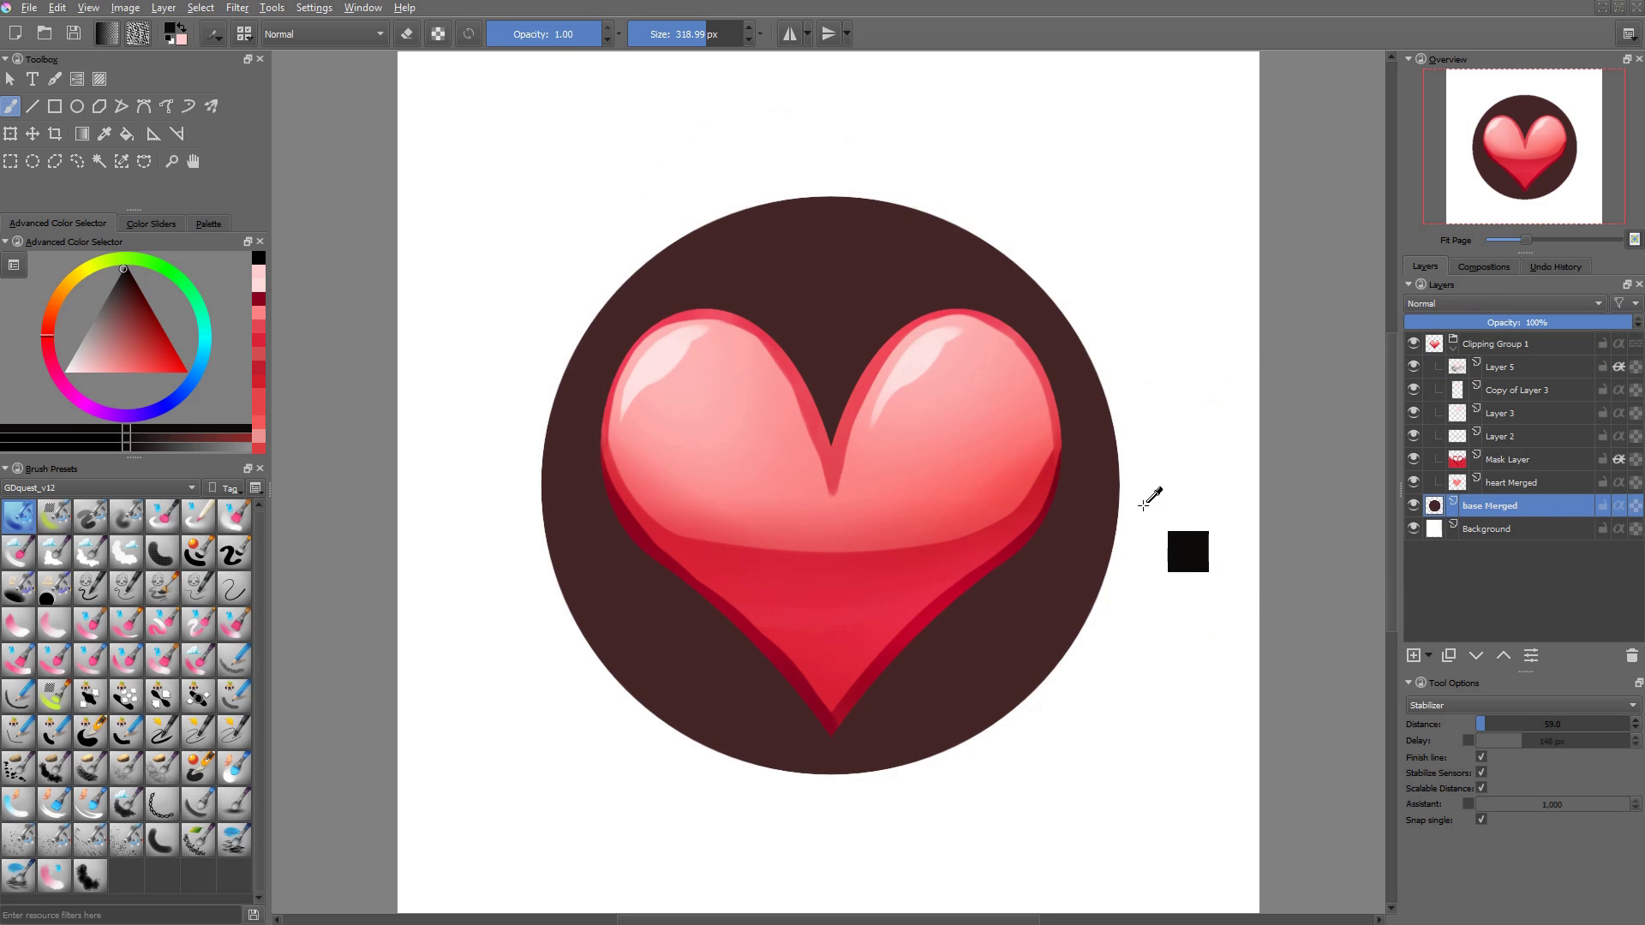
pyautogui.hotkey('ctrl', 'j')
pyautogui.hotkey('ctrl', 't')
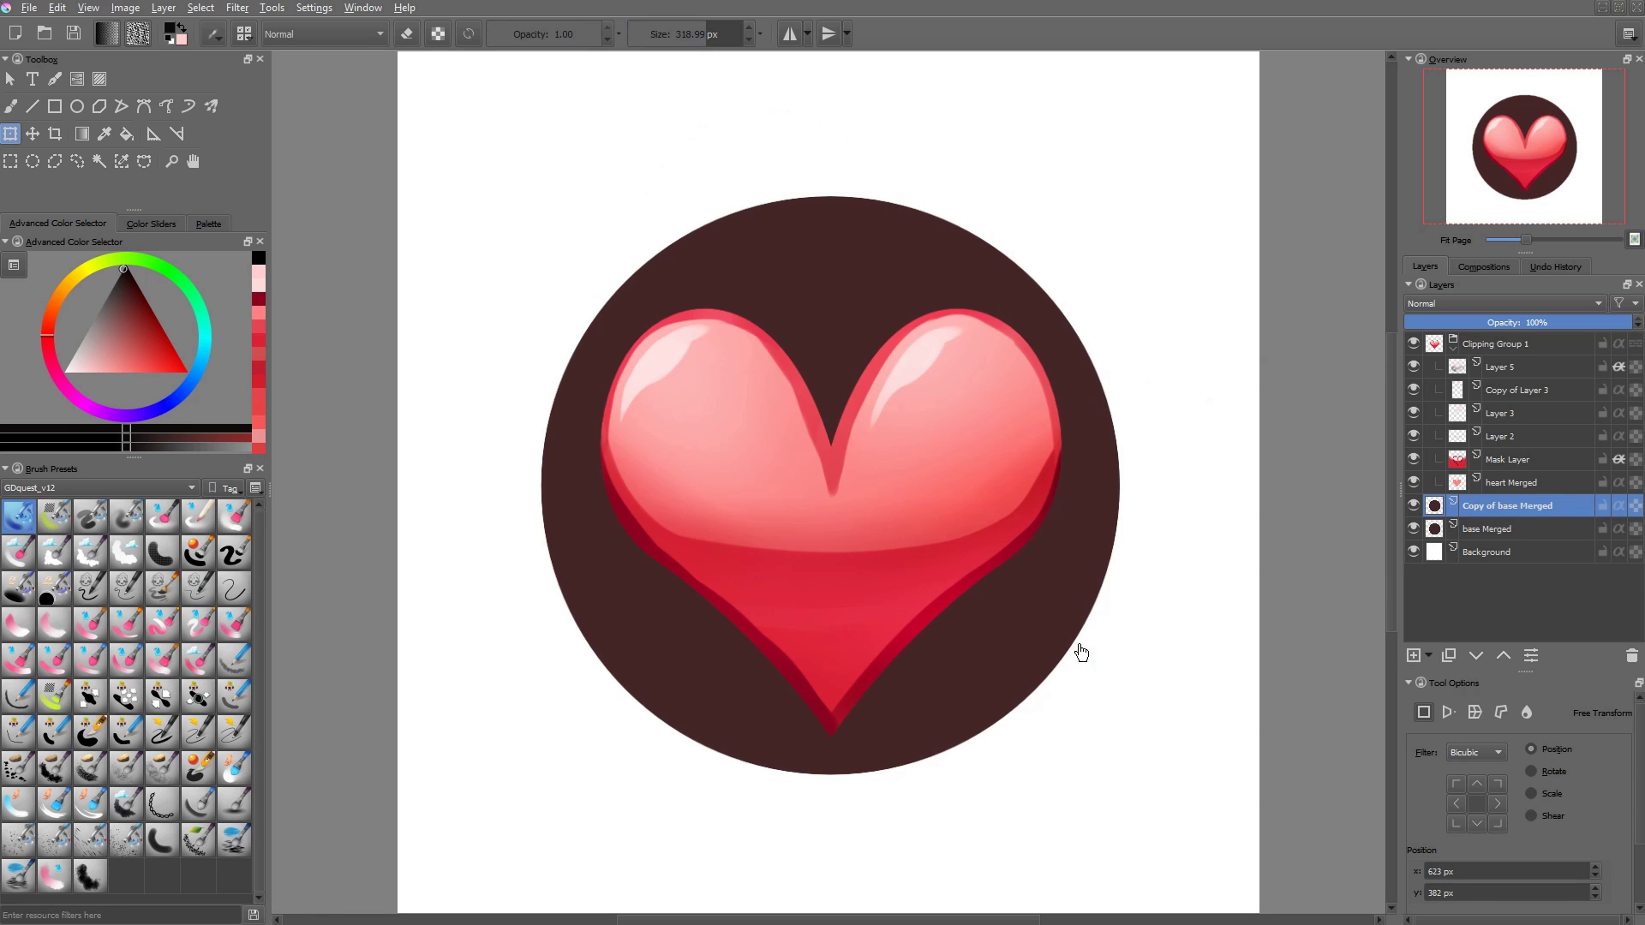
pyautogui.moveTo(1118, 197); pyautogui.dragTo(1086, 228)
pyautogui.moveTo(1003, 309); pyautogui.dragTo(1021, 302)
pyautogui.press('Return')
# - Pick a lighter reddish brown and fill the smaller inner circle with it
pyautogui.press('b')
pyautogui.moveTo(116, 310); pyautogui.dragTo(123, 300)
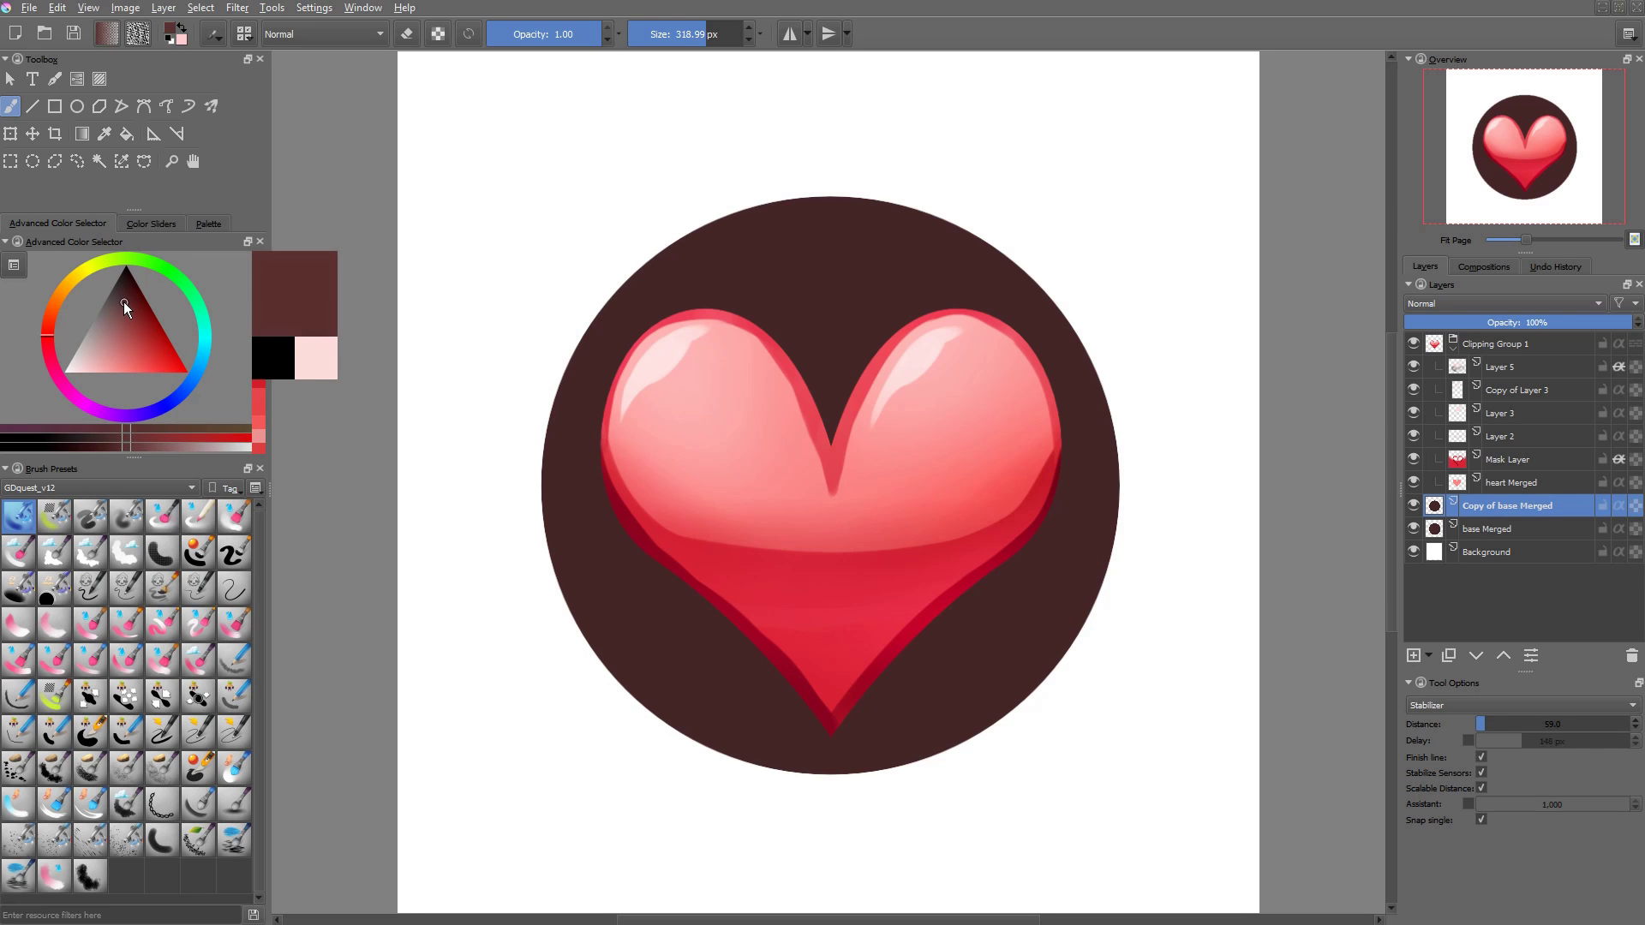
pyautogui.press('a')
pyautogui.hotkey('shift', 'BackSpace')
pyautogui.moveTo(120, 325); pyautogui.dragTo(125, 316)
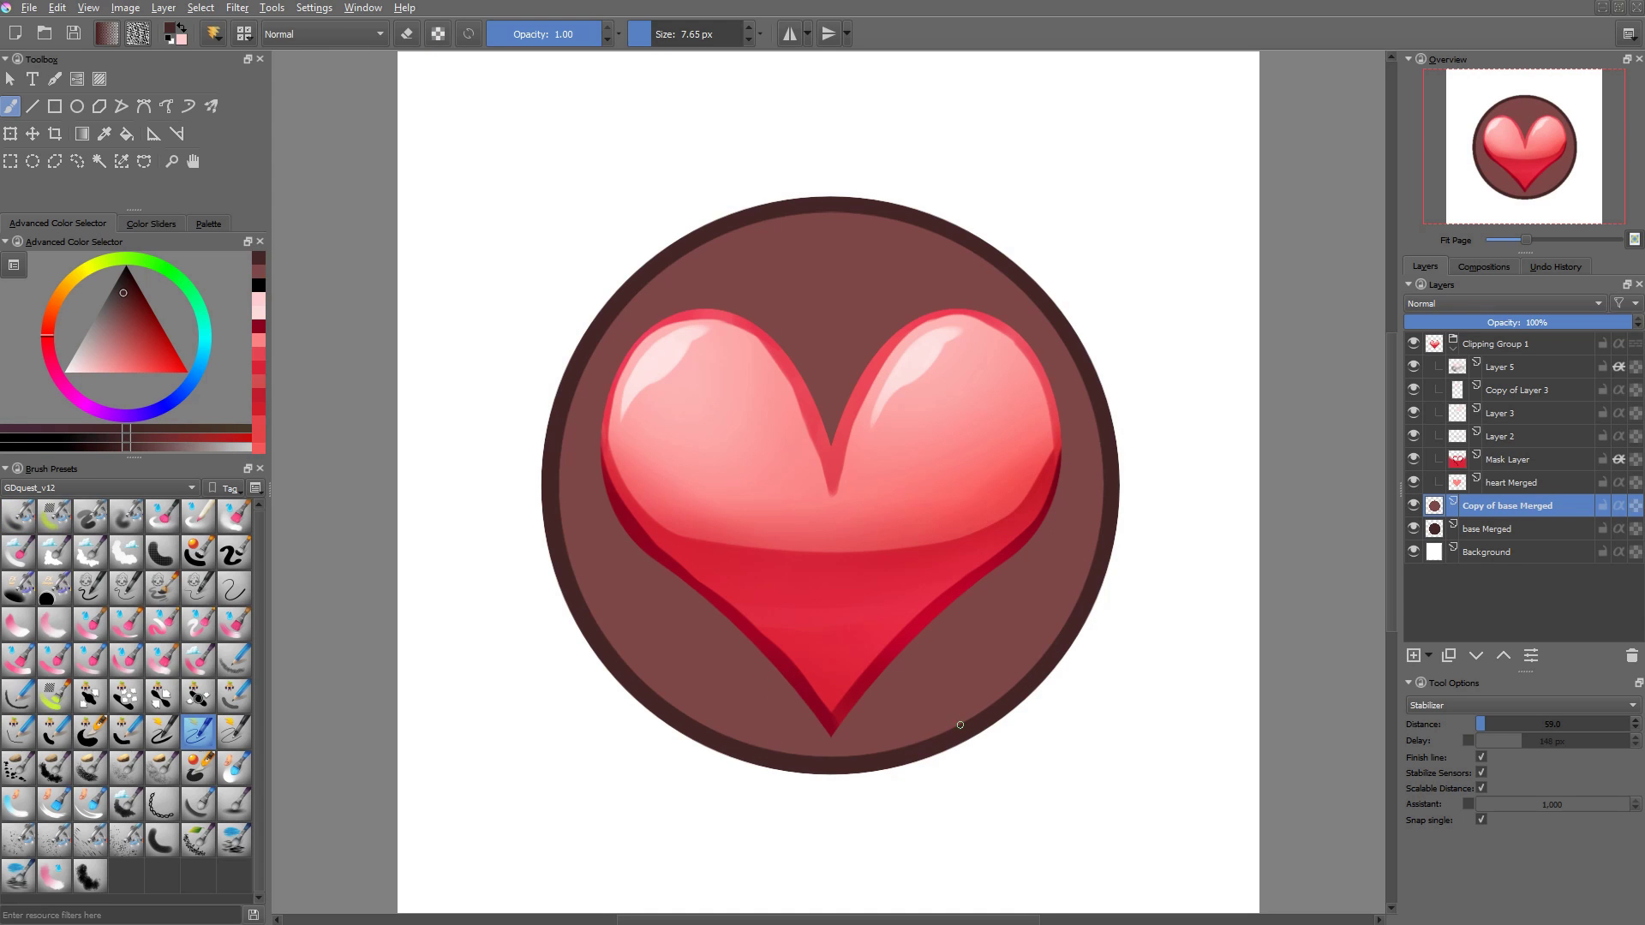
# - Put the inner circle in a clipping group and draw dark brown shadow edges from the heart's two sides toward the lower right
pyautogui.hotkey('ctrl', 'shift', 'g')
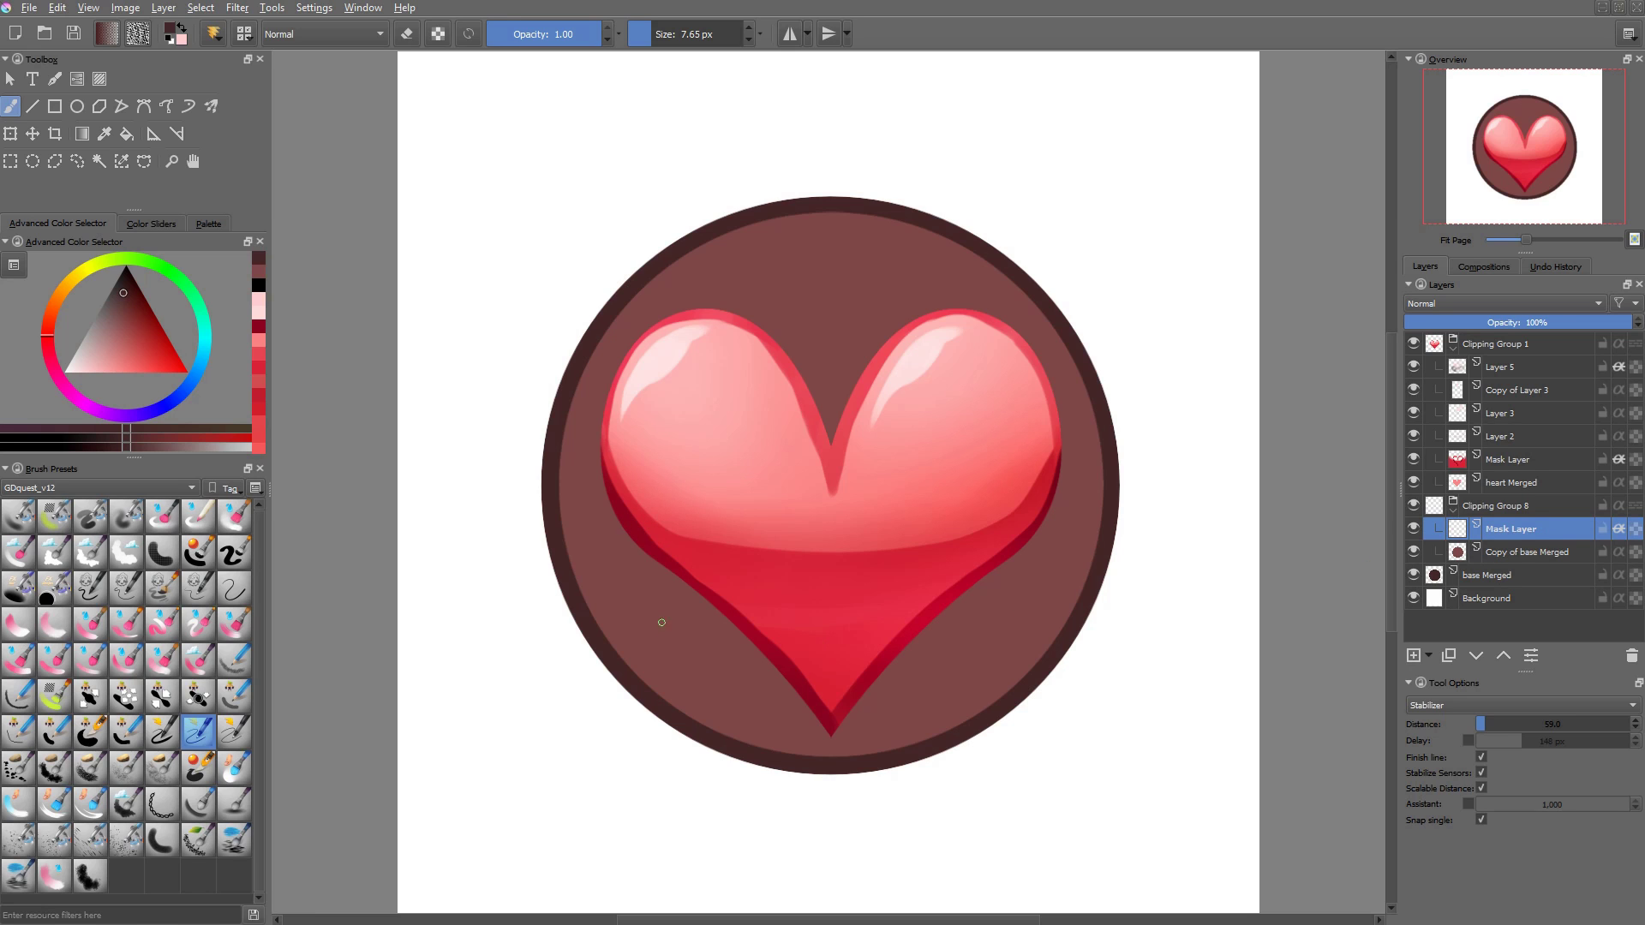
pyautogui.moveTo(630, 537); pyautogui.dragTo(821, 806)
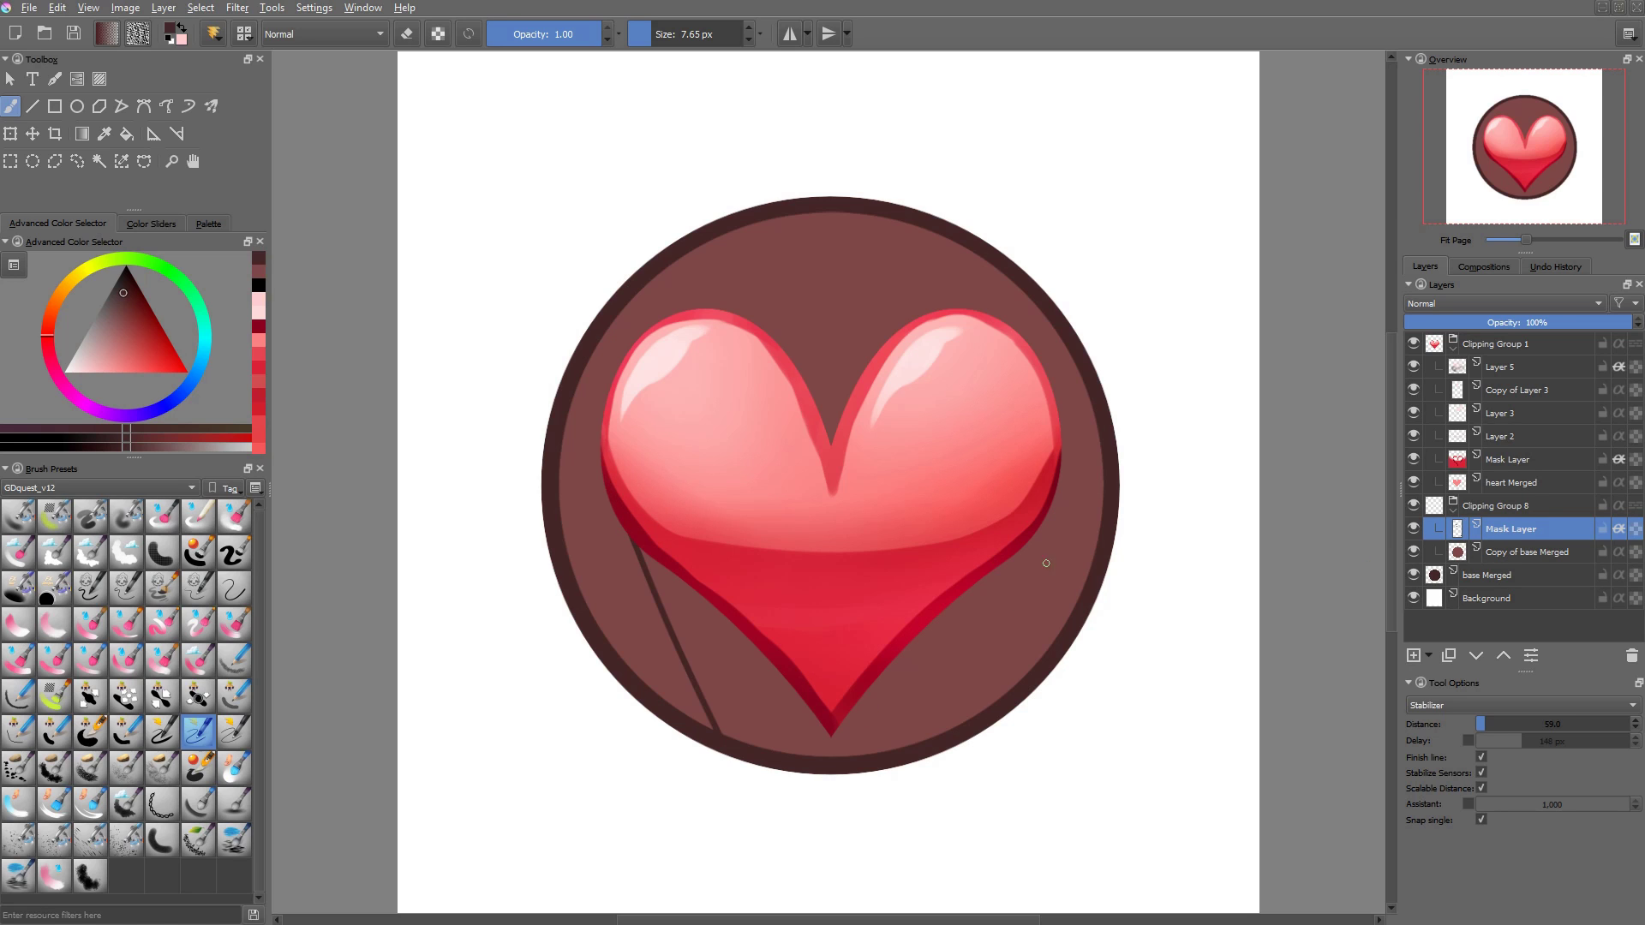
pyautogui.moveTo(1062, 445); pyautogui.dragTo(1097, 557)
# - Isolate the mask layer, close the shadow outline between the two edge lines and fill it with dark brown
pyautogui.press('i')
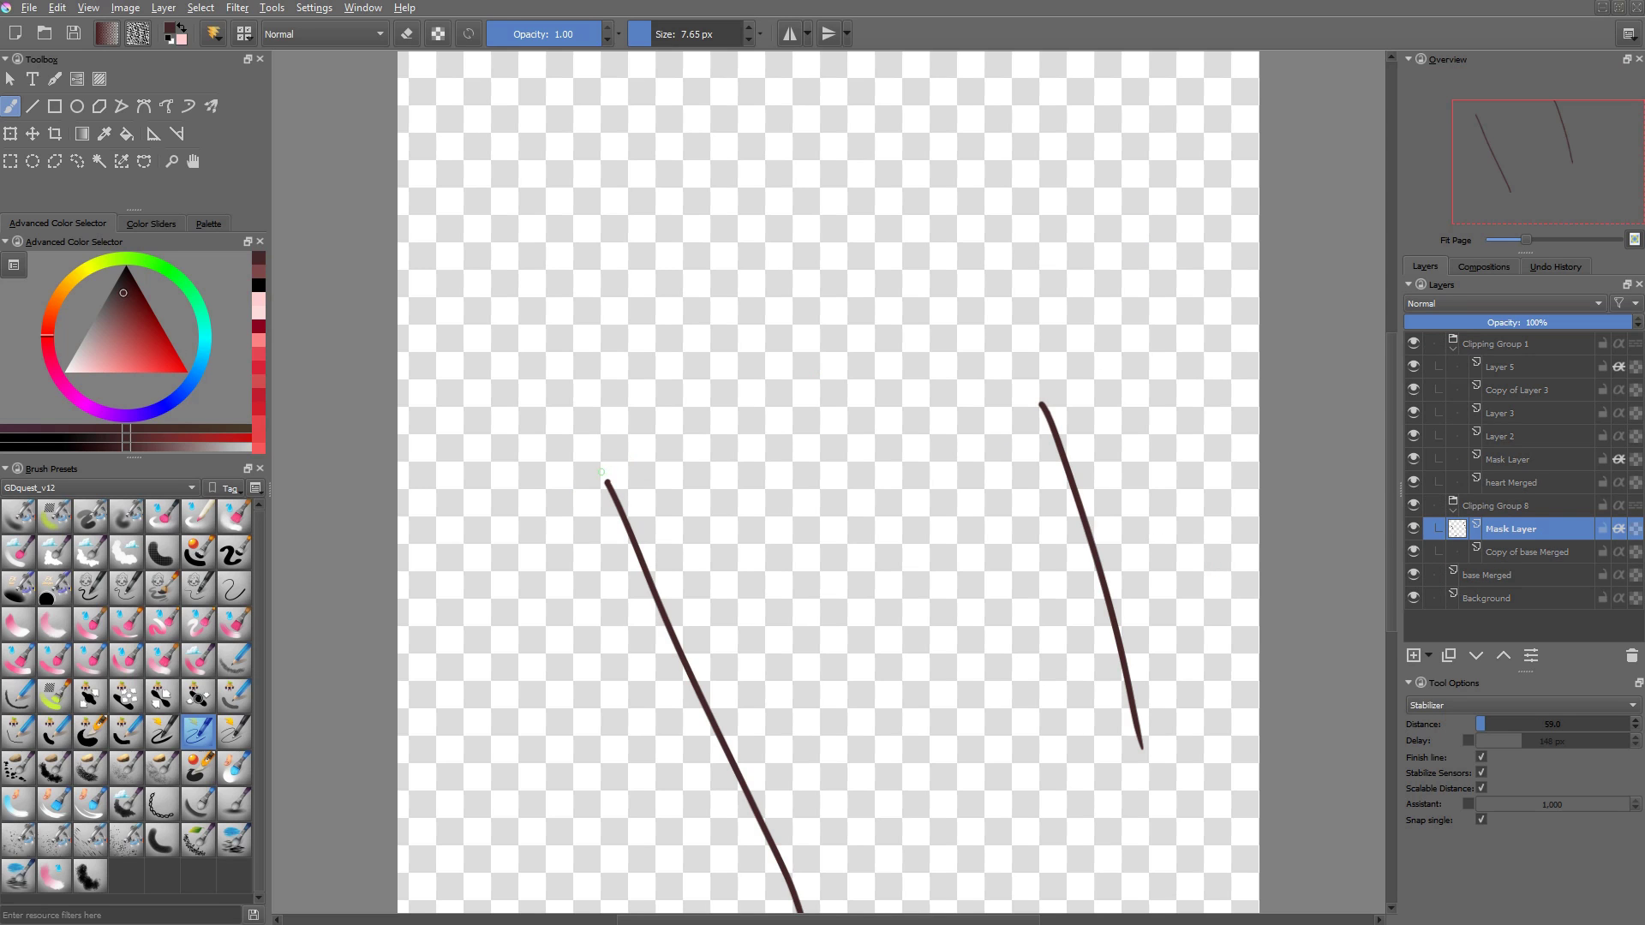
pyautogui.moveTo(607, 482); pyautogui.dragTo(1085, 375)
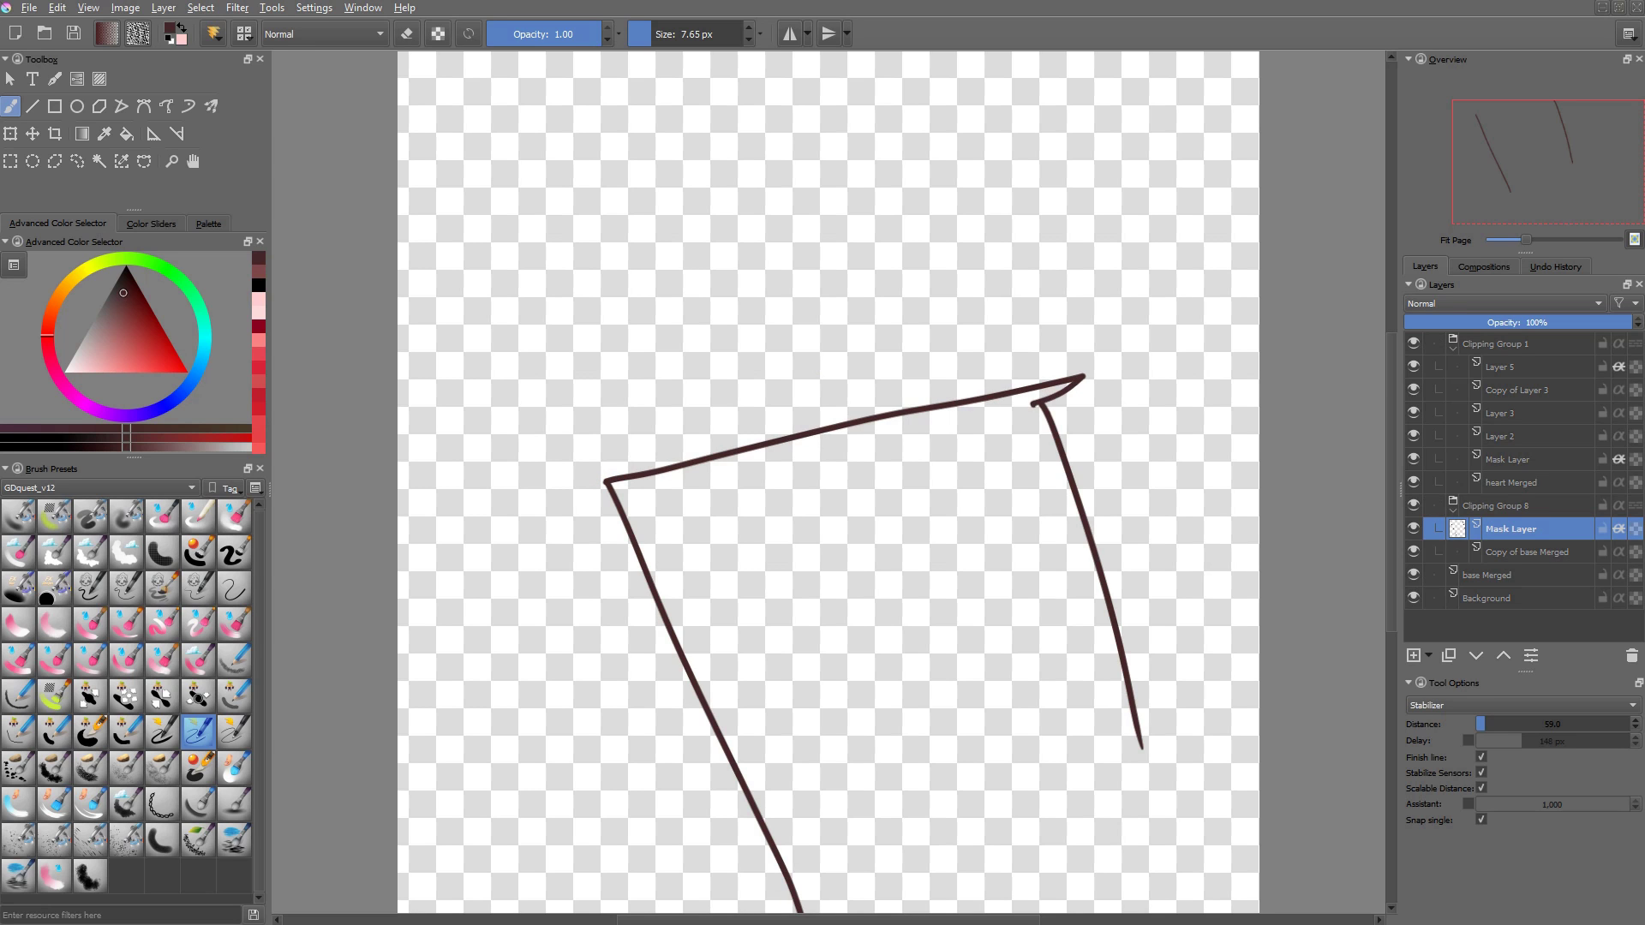
pyautogui.moveTo(753, 889); pyautogui.dragTo(1207, 704)
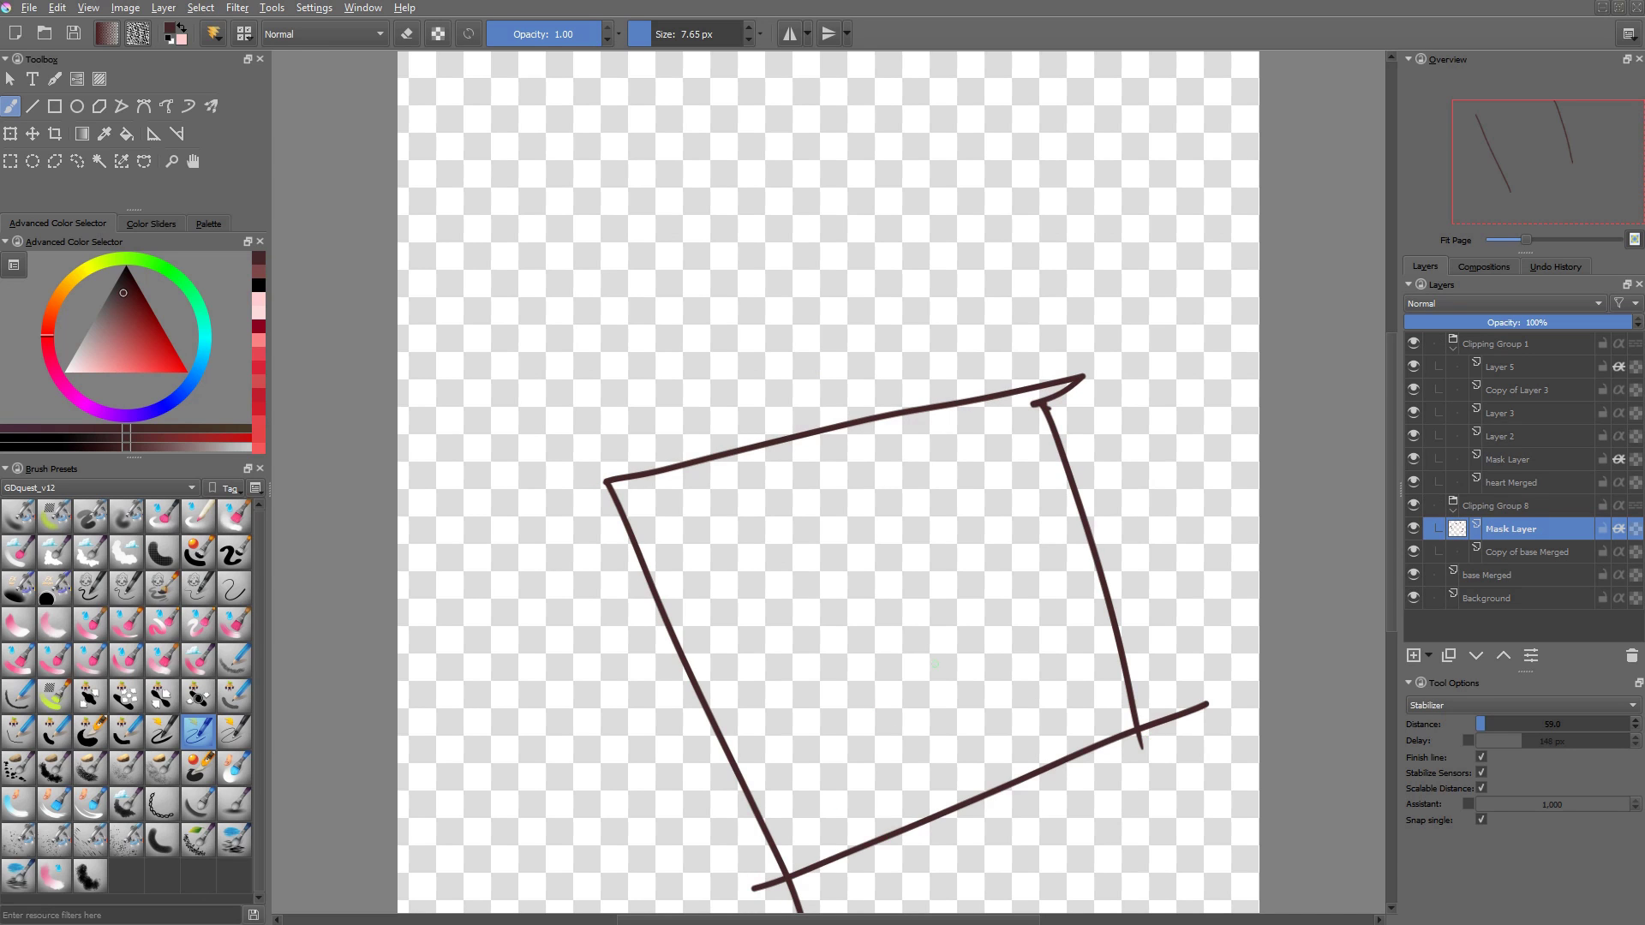
pyautogui.press('f')
pyautogui.click(866, 771)
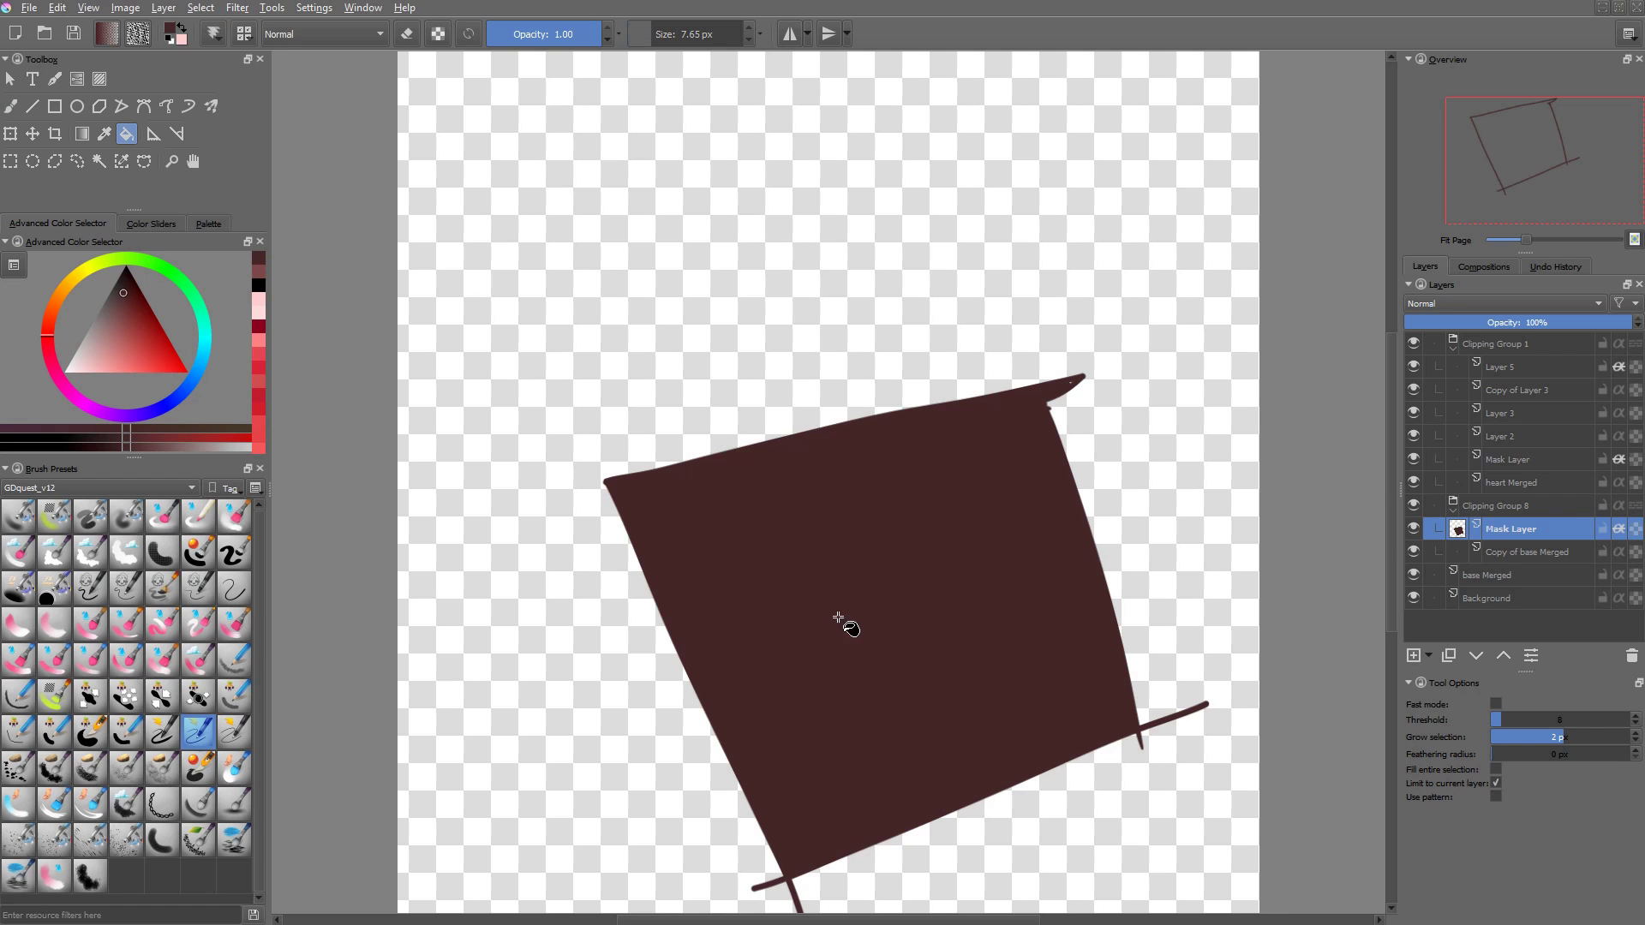
pyautogui.press('i')
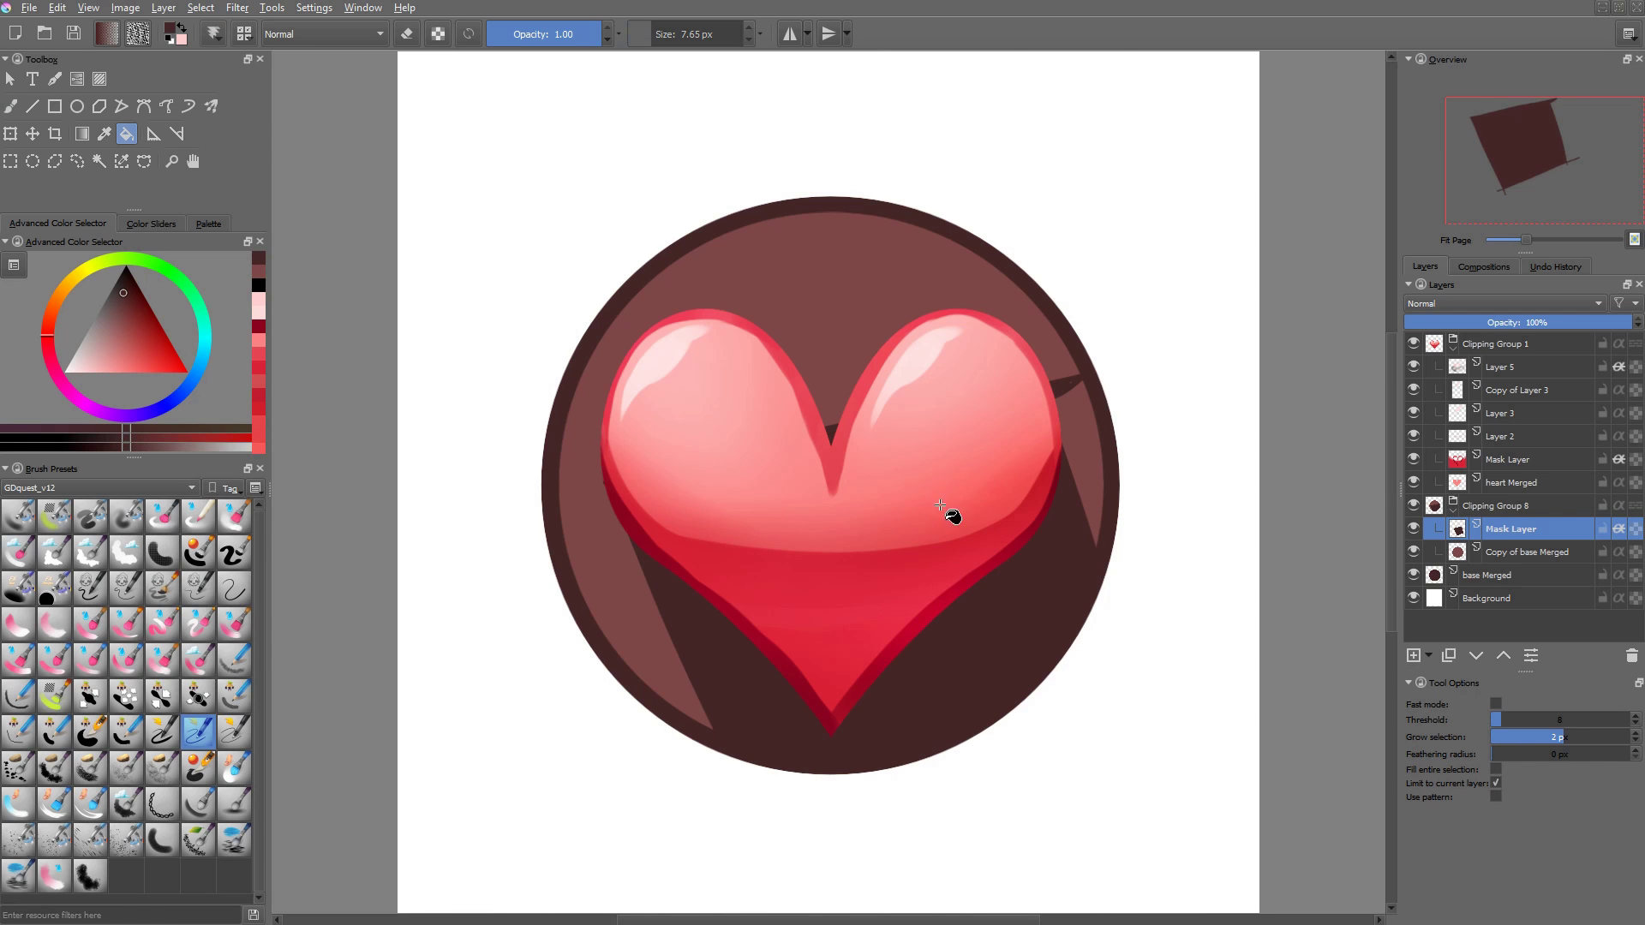
# - Erase the stray shadow parts in the heart's cleft and beside the right lobe with an eraser of about 151 px
pyautogui.press('b')
pyautogui.press('e')
pyautogui.keyDown('shift'); pyautogui.moveTo(824, 403); pyautogui.dragTo(946, 396); pyautogui.keyUp('shift')
pyautogui.click(833, 394)
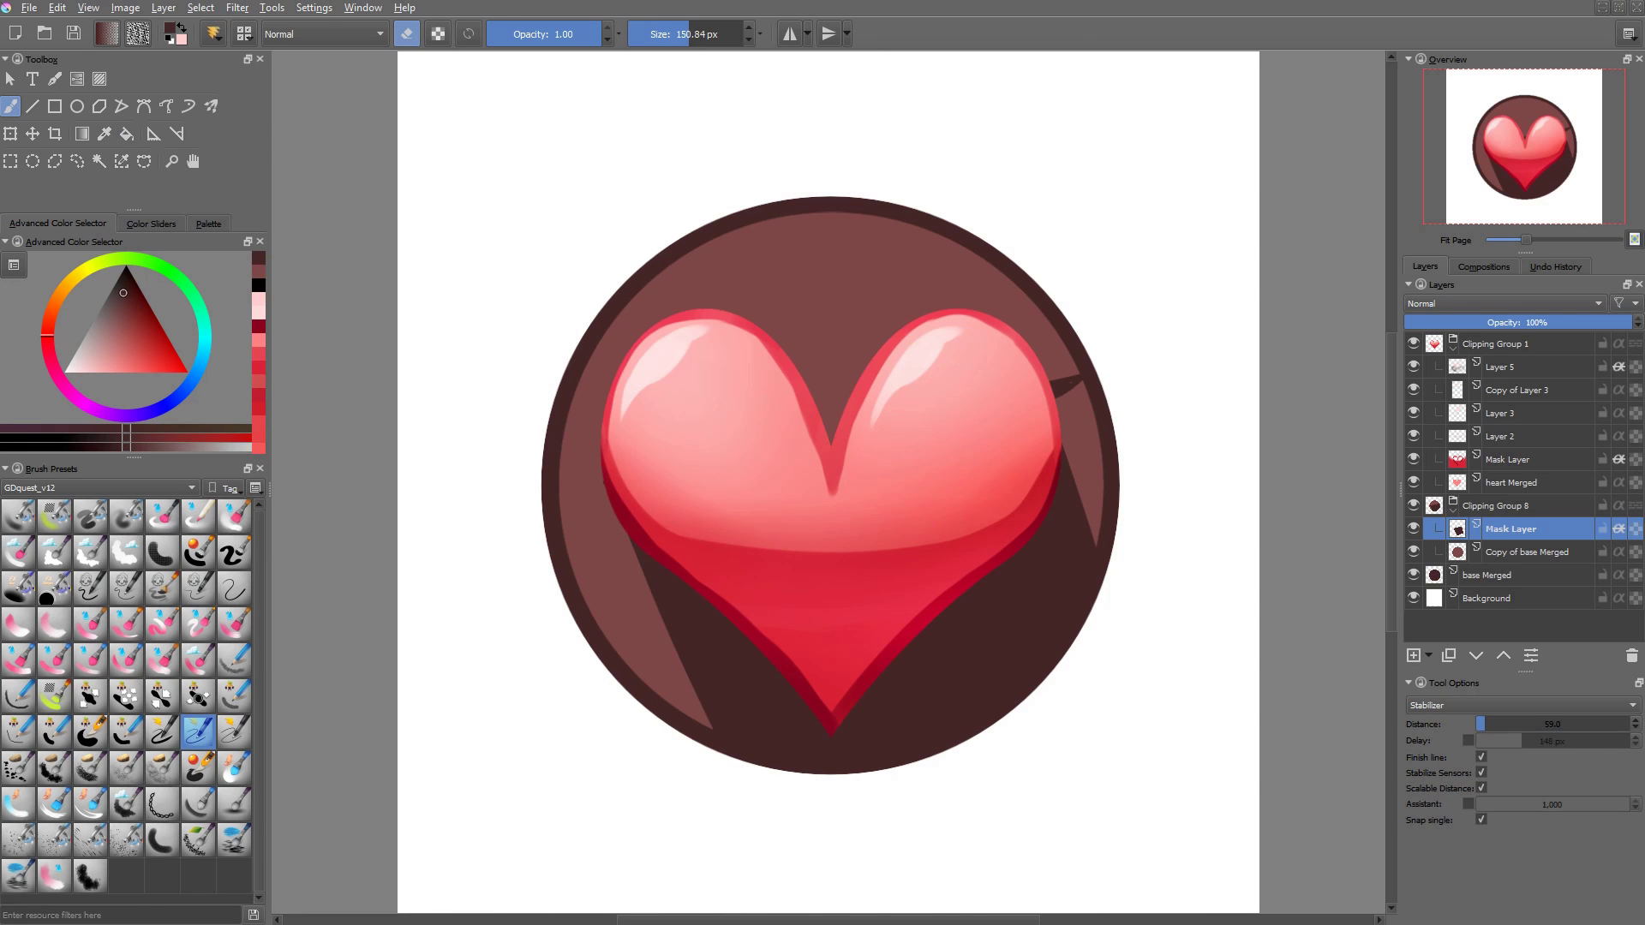
pyautogui.click(1045, 331)
pyautogui.moveTo(1052, 579)
pyautogui.keyDown('ctrl'); pyautogui.mouseDown()
pyautogui.moveTo(1044, 651)
pyautogui.moveTo(1077, 591)
pyautogui.moveTo(1333, 660)
pyautogui.mouseUp(); pyautogui.keyUp('ctrl')
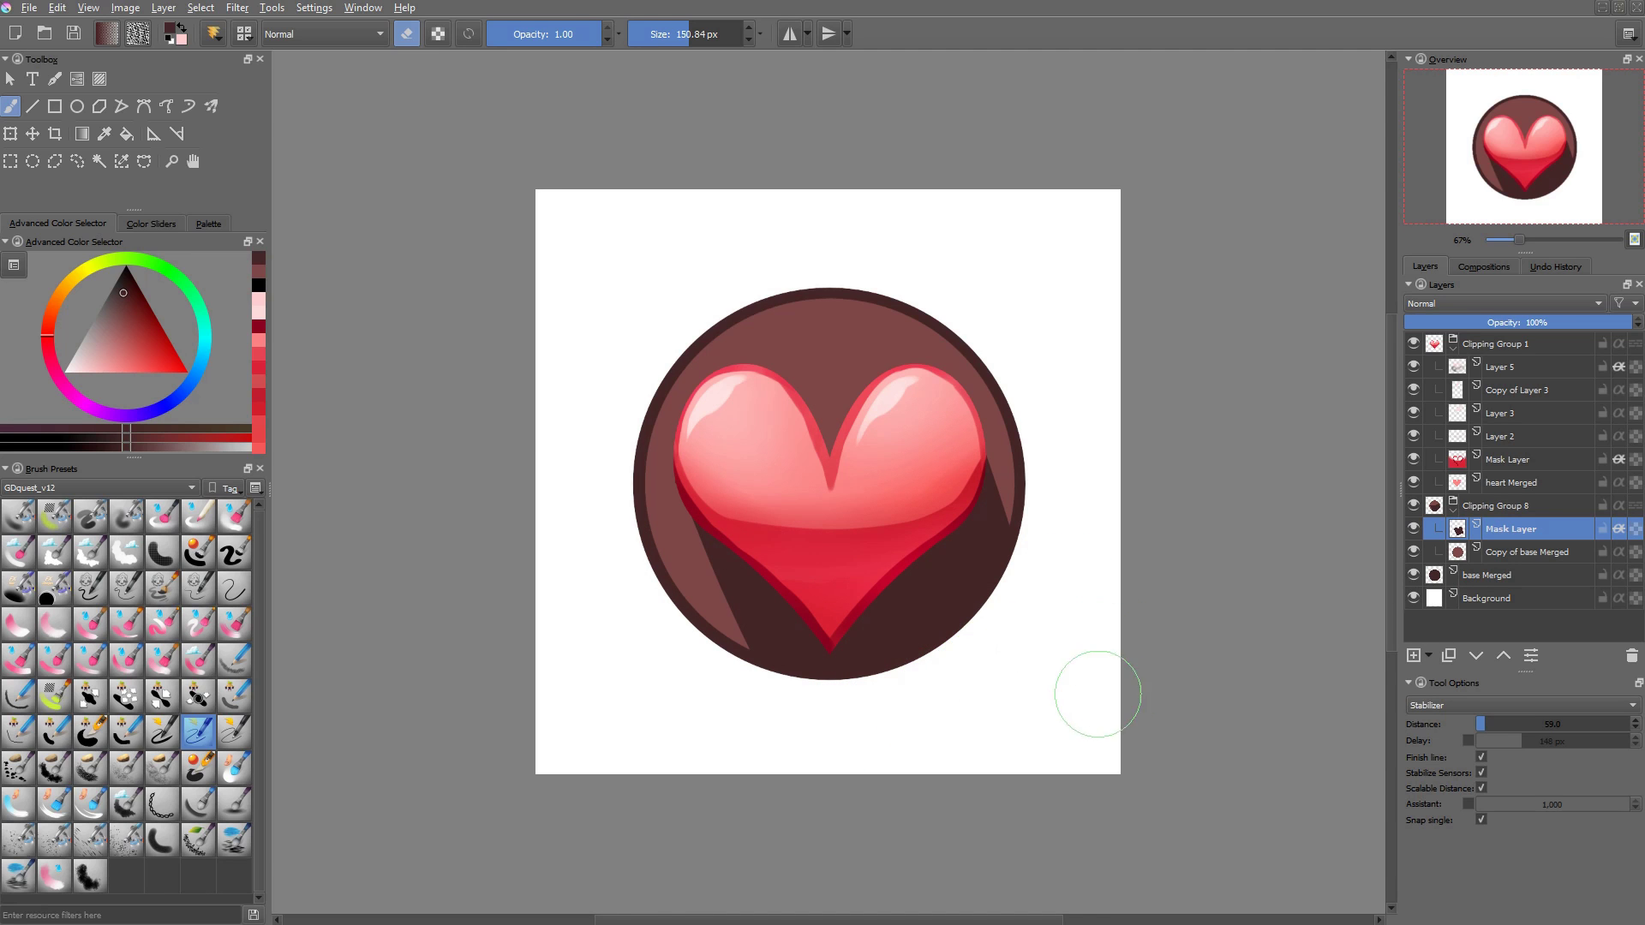
# - Add a transparency mask to the shadow layer and fade the shadow's lower end with a vertical linear gradient
pyautogui.click(1432, 660)
pyautogui.click(1465, 835)
pyautogui.press('g')
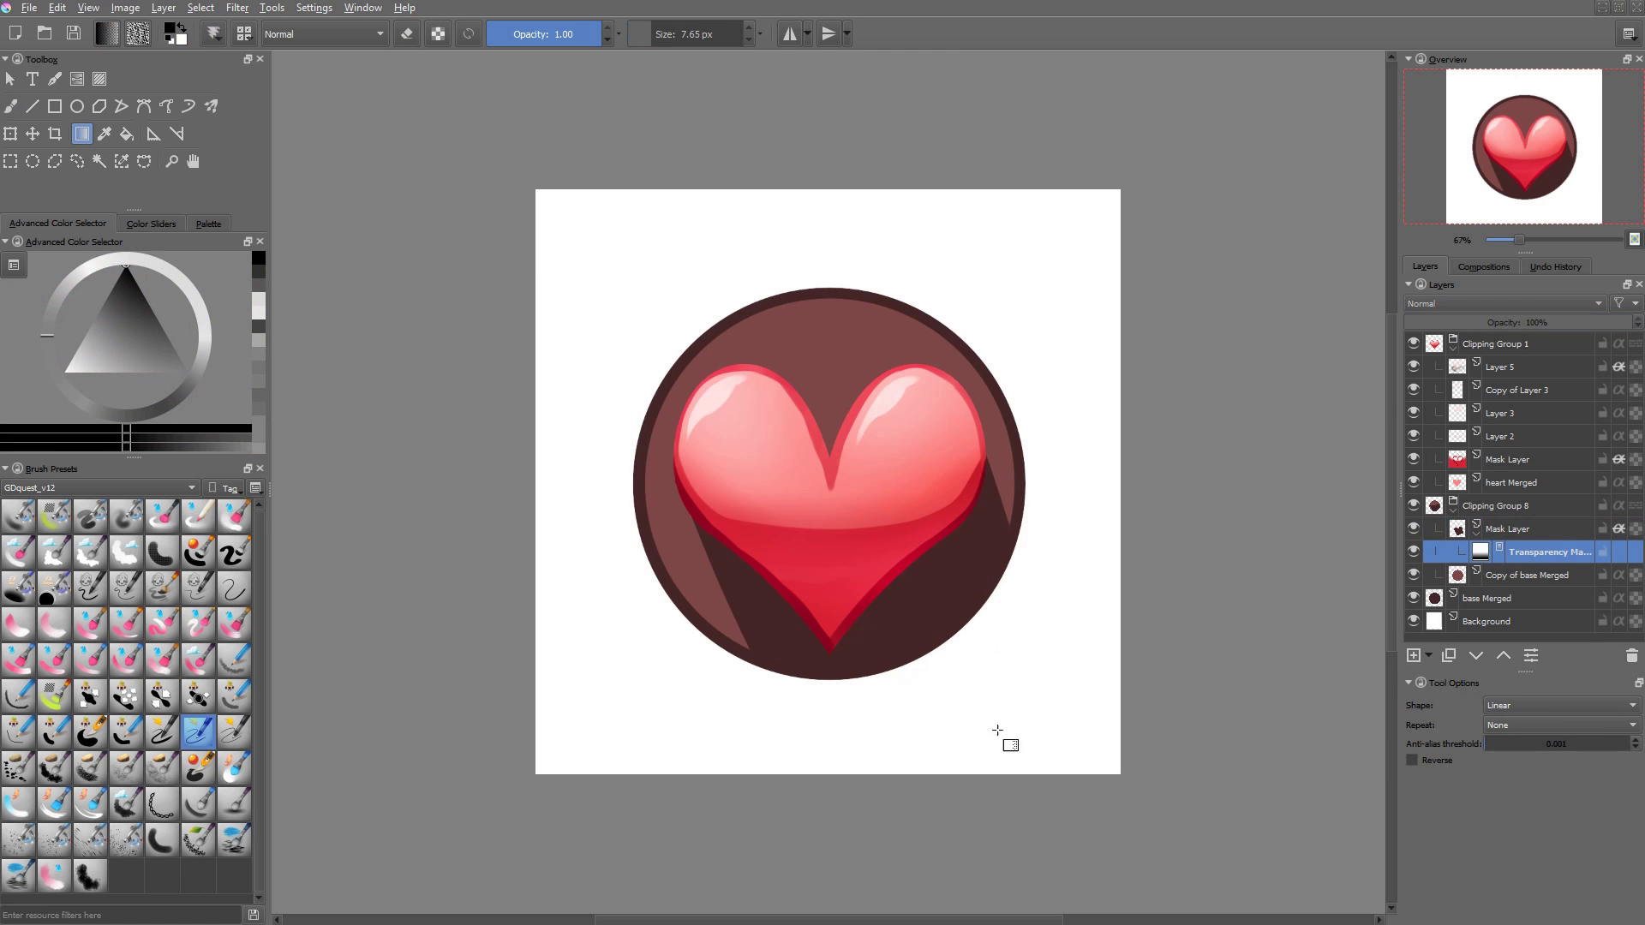
pyautogui.moveTo(1008, 754); pyautogui.dragTo(1006, 603)
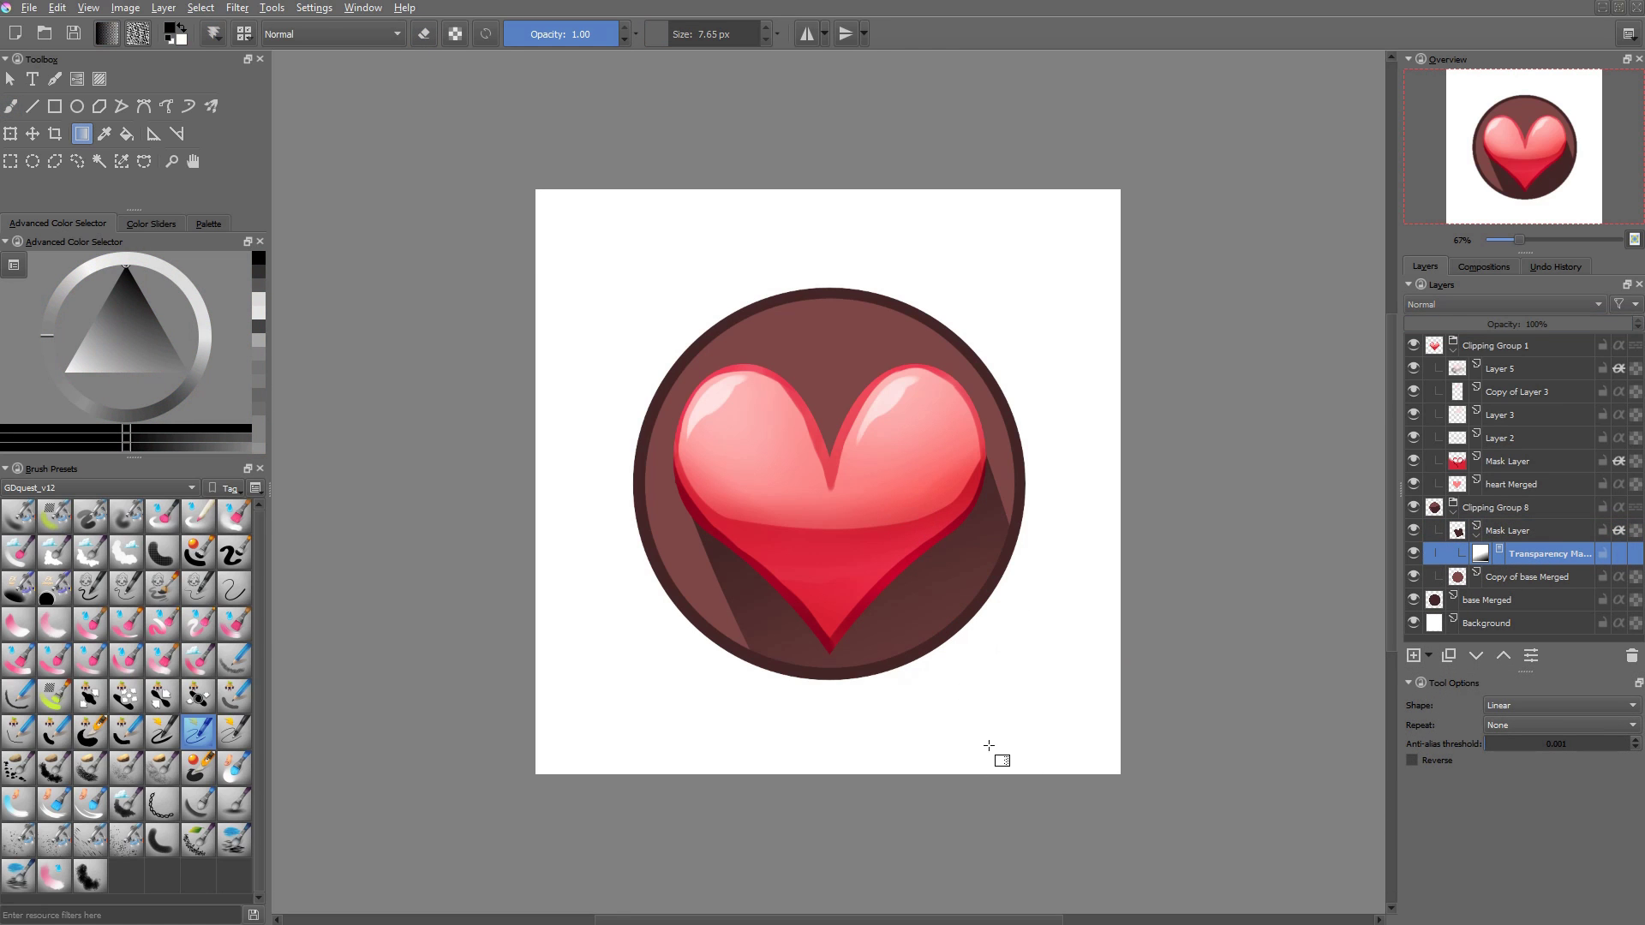
pyautogui.moveTo(898, 773); pyautogui.dragTo(899, 606)
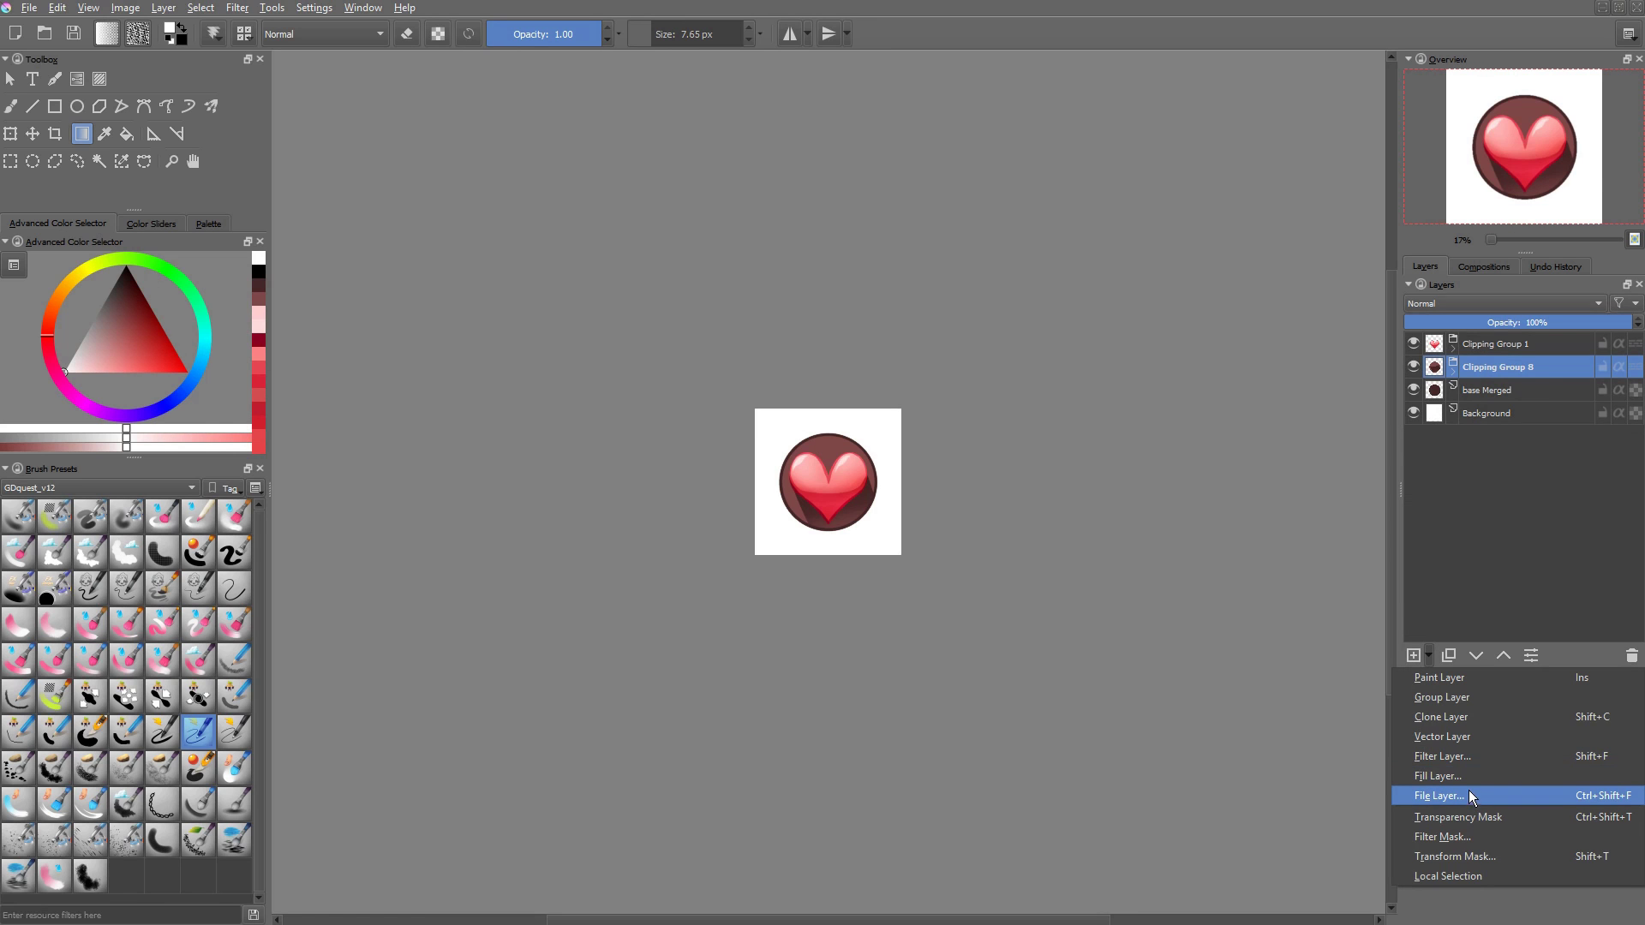
# - Create a filter layer above the shadow and choose the Color Adjustment filter for it
pyautogui.click(1469, 754)
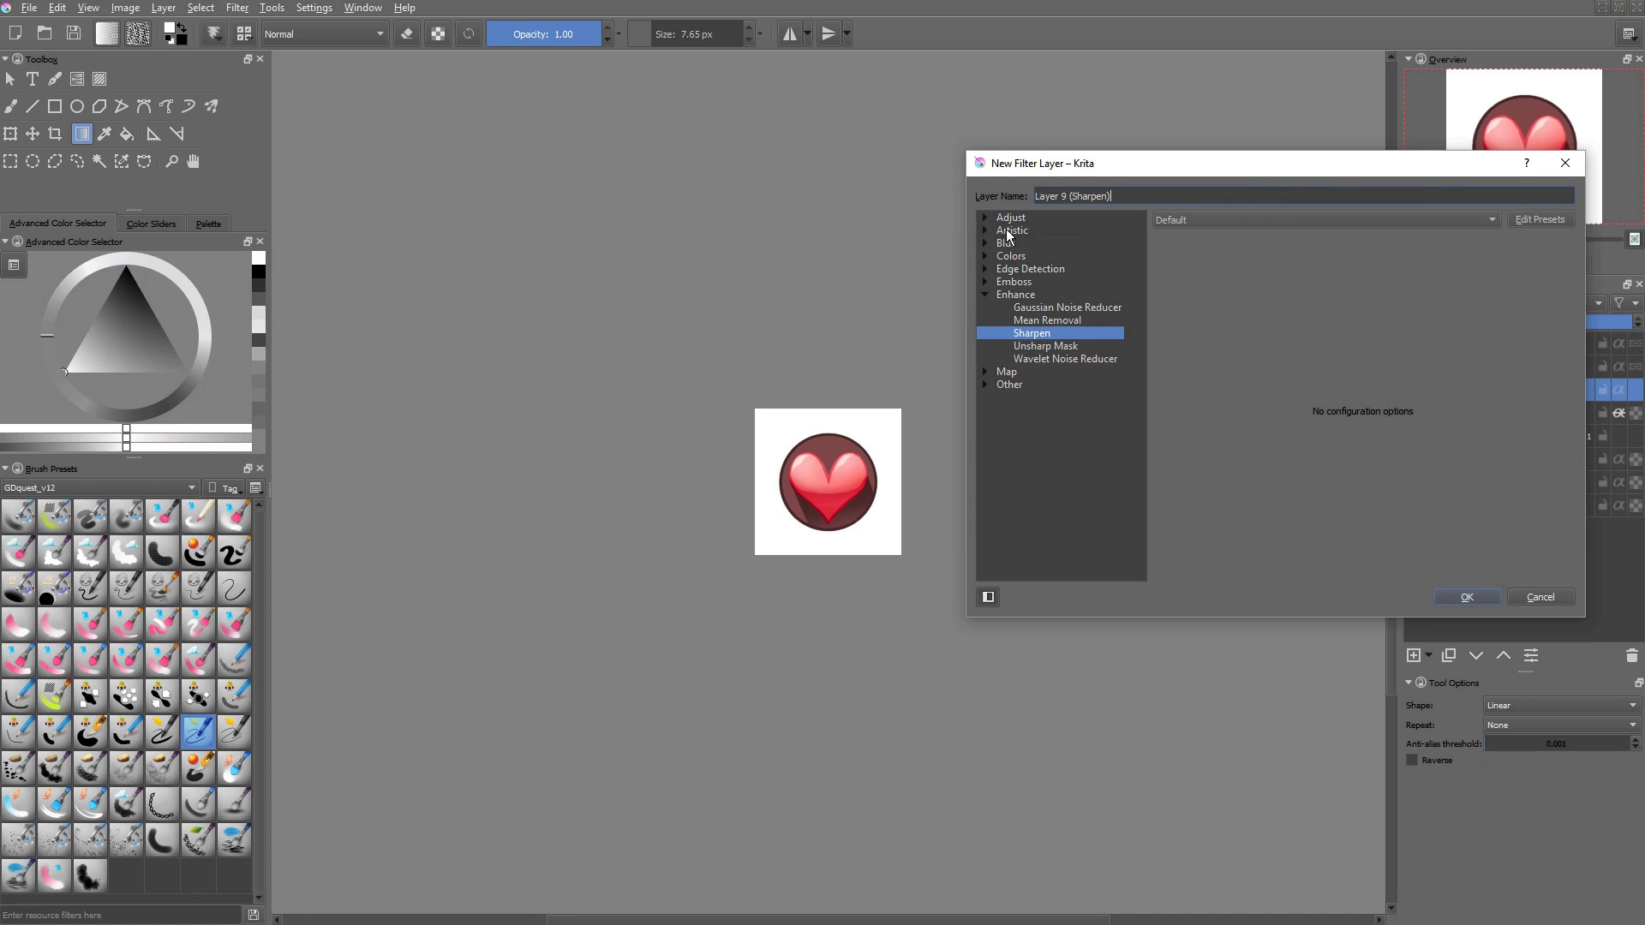
pyautogui.click(985, 218)
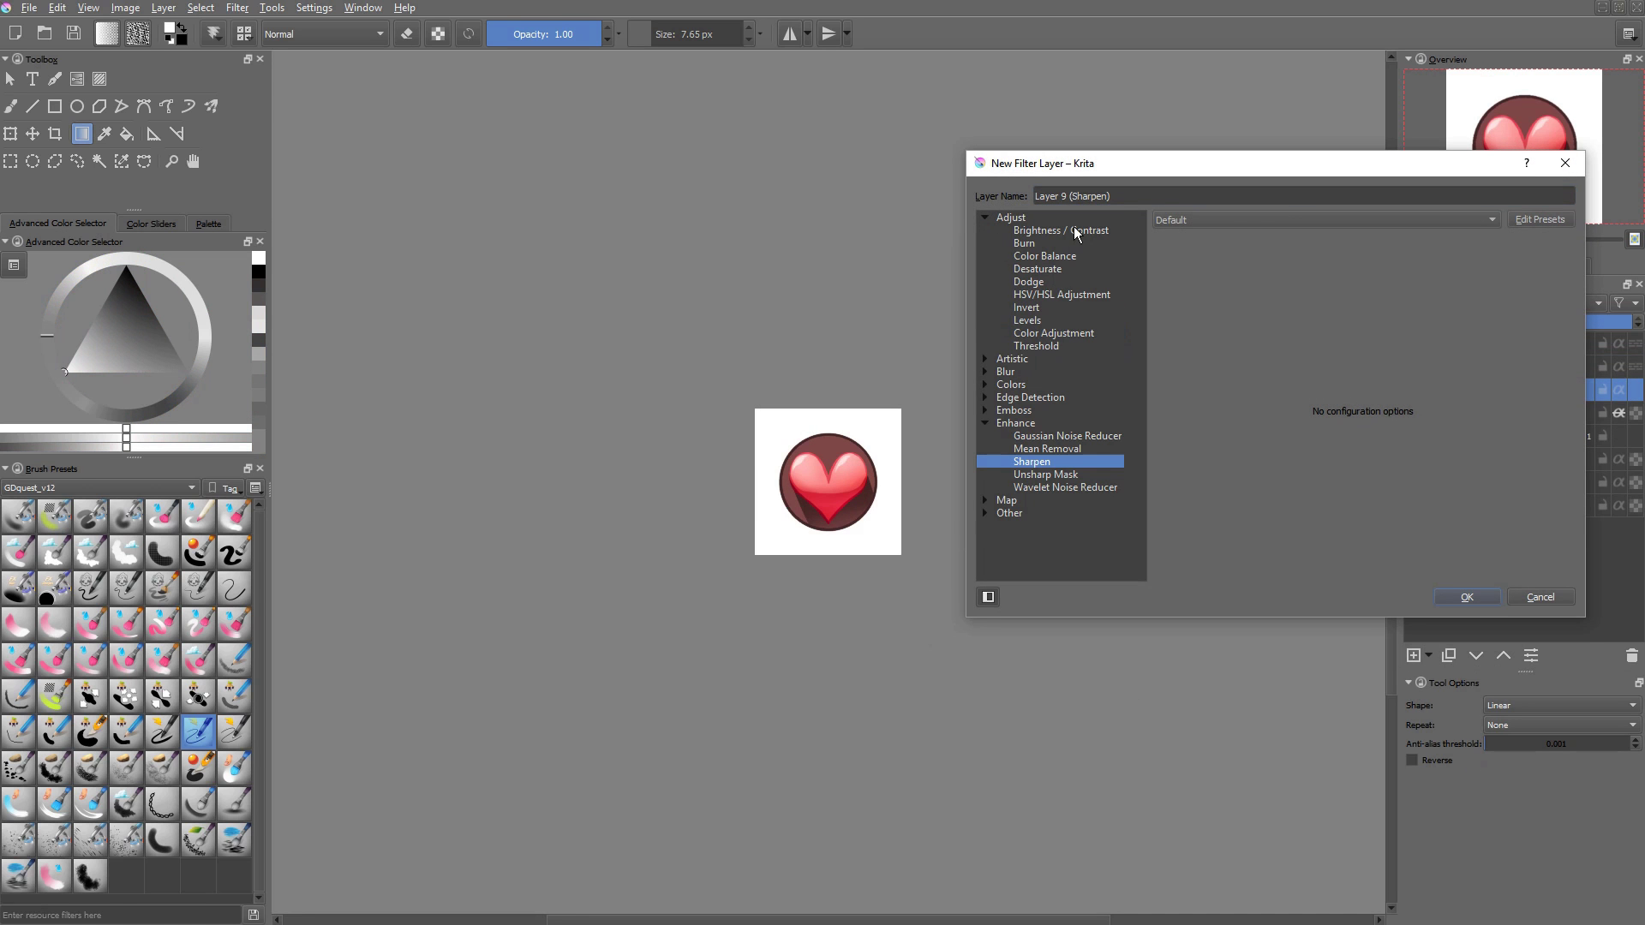
pyautogui.click(1060, 333)
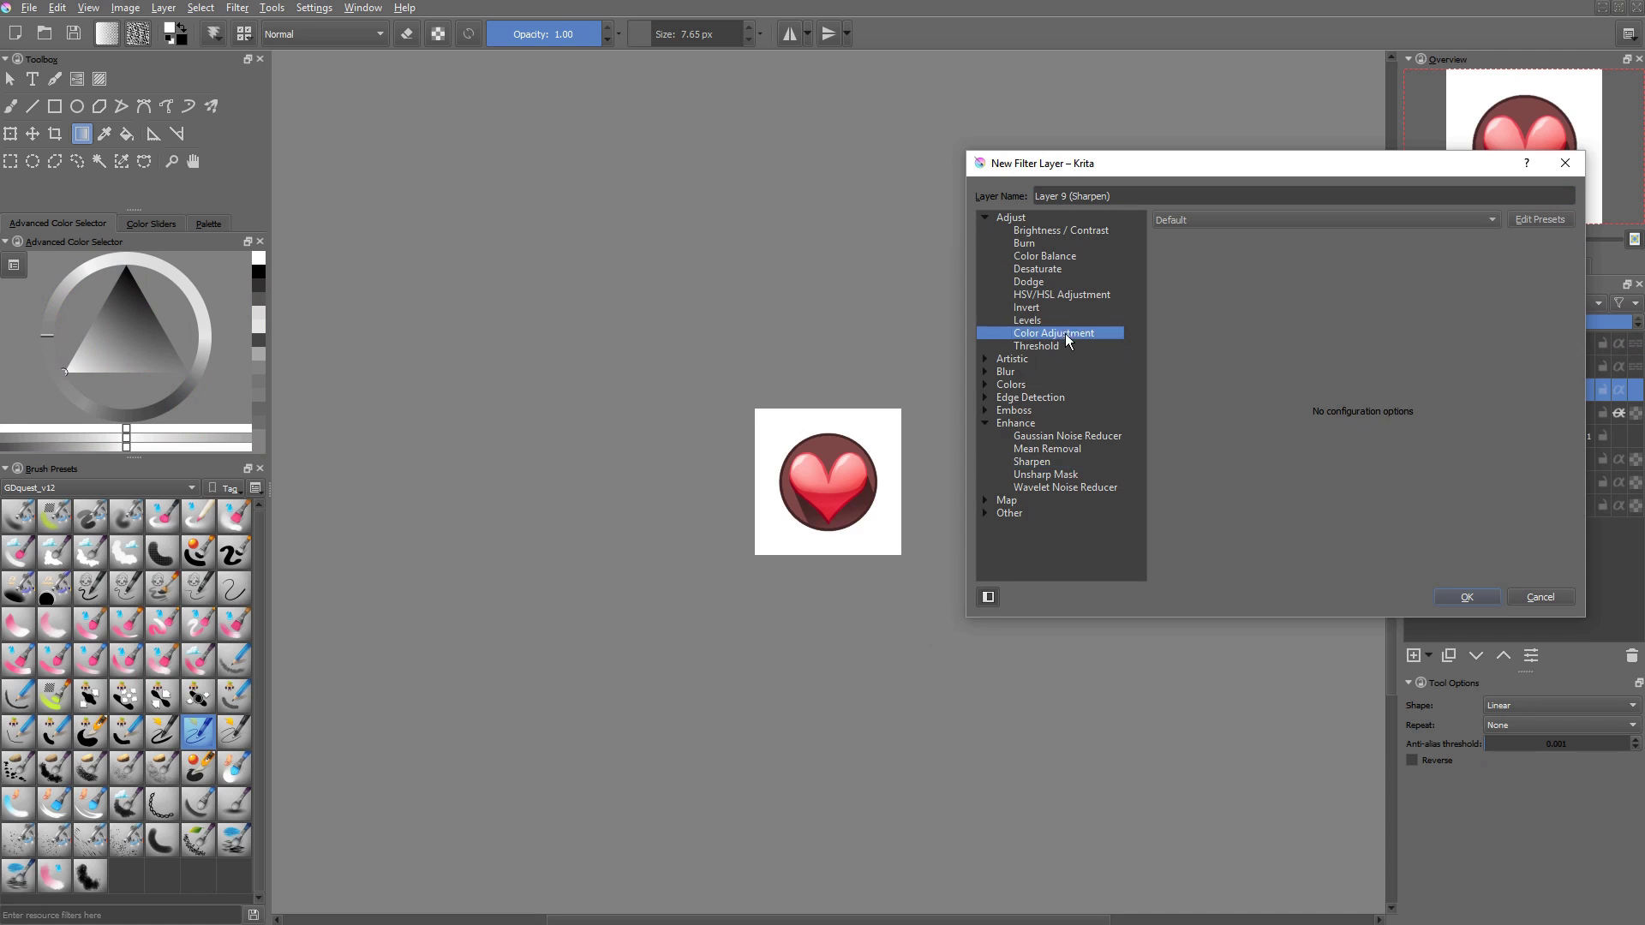
# - Shape the RGBA curve into an S, lowering the shadows at input 63 to output 47 and raising the highlights near input 175
pyautogui.moveTo(1414, 390); pyautogui.dragTo(1412, 309)
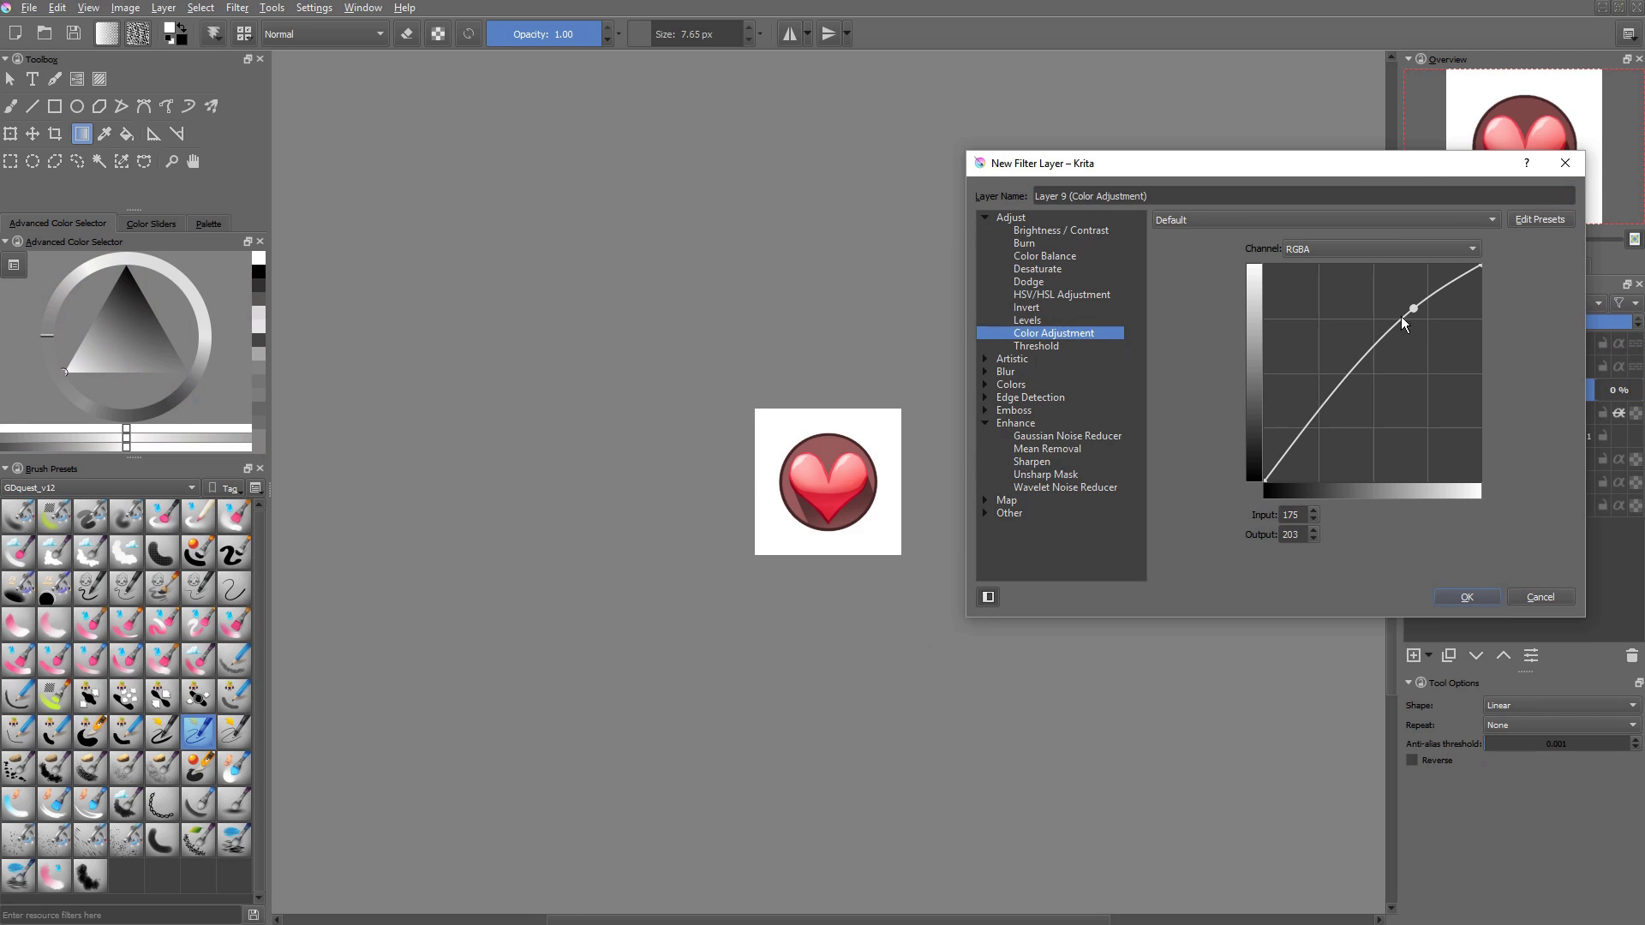
pyautogui.click(1315, 445)
pyautogui.moveTo(1315, 444); pyautogui.dragTo(1316, 438)
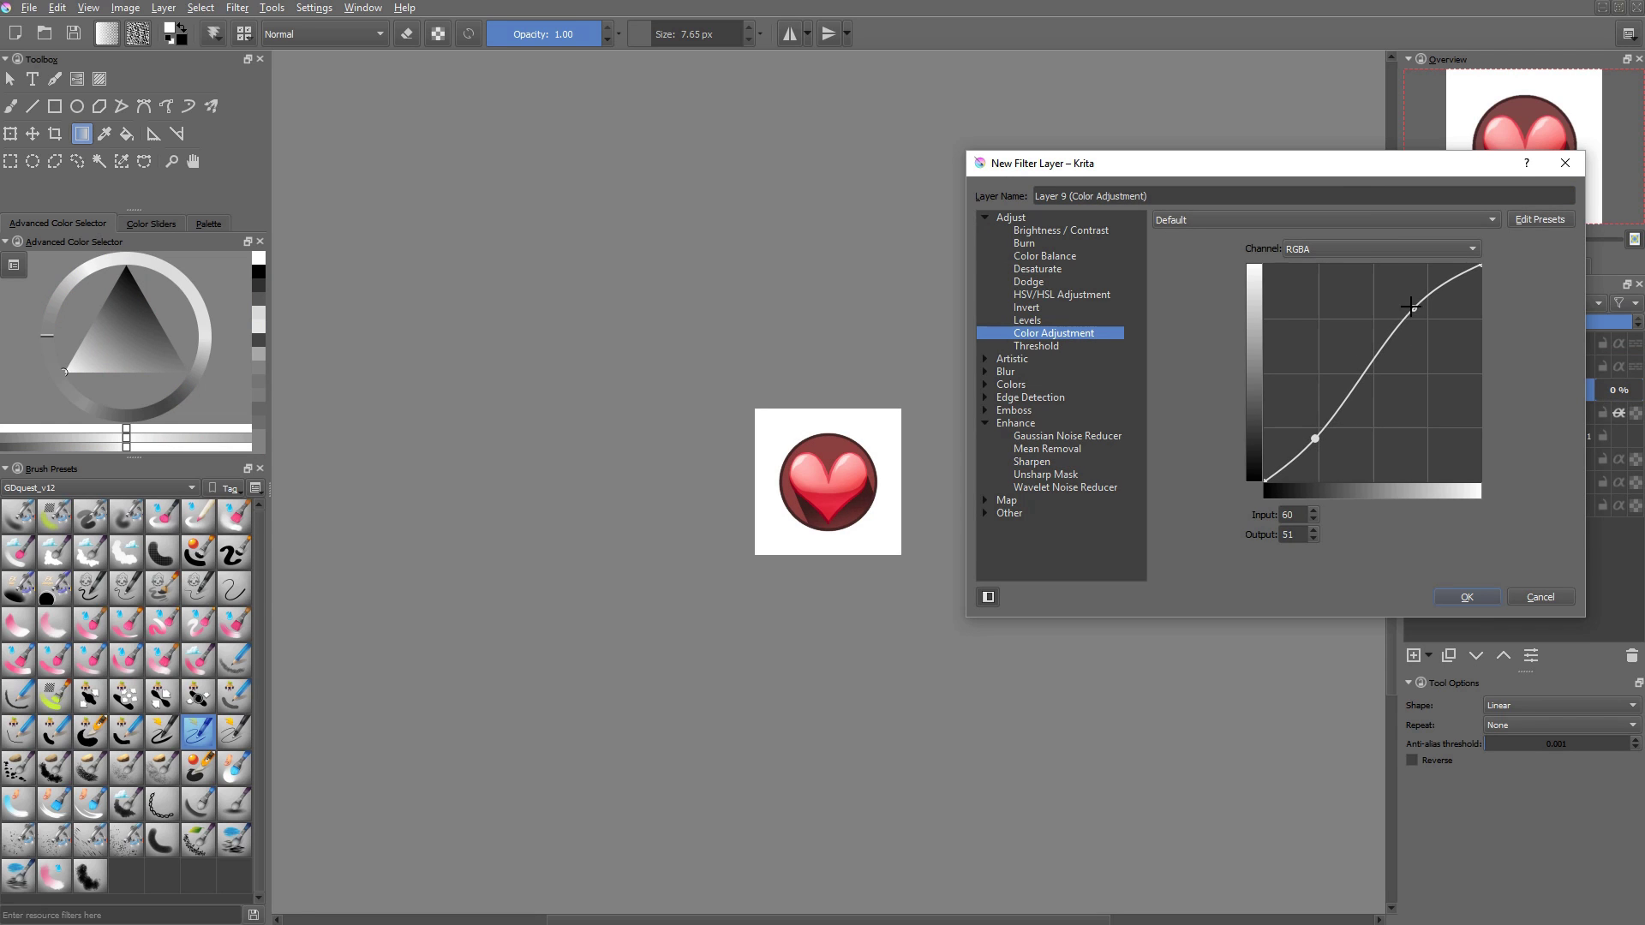
pyautogui.moveTo(1411, 306); pyautogui.dragTo(1415, 320)
pyautogui.moveTo(1415, 322); pyautogui.dragTo(1414, 316)
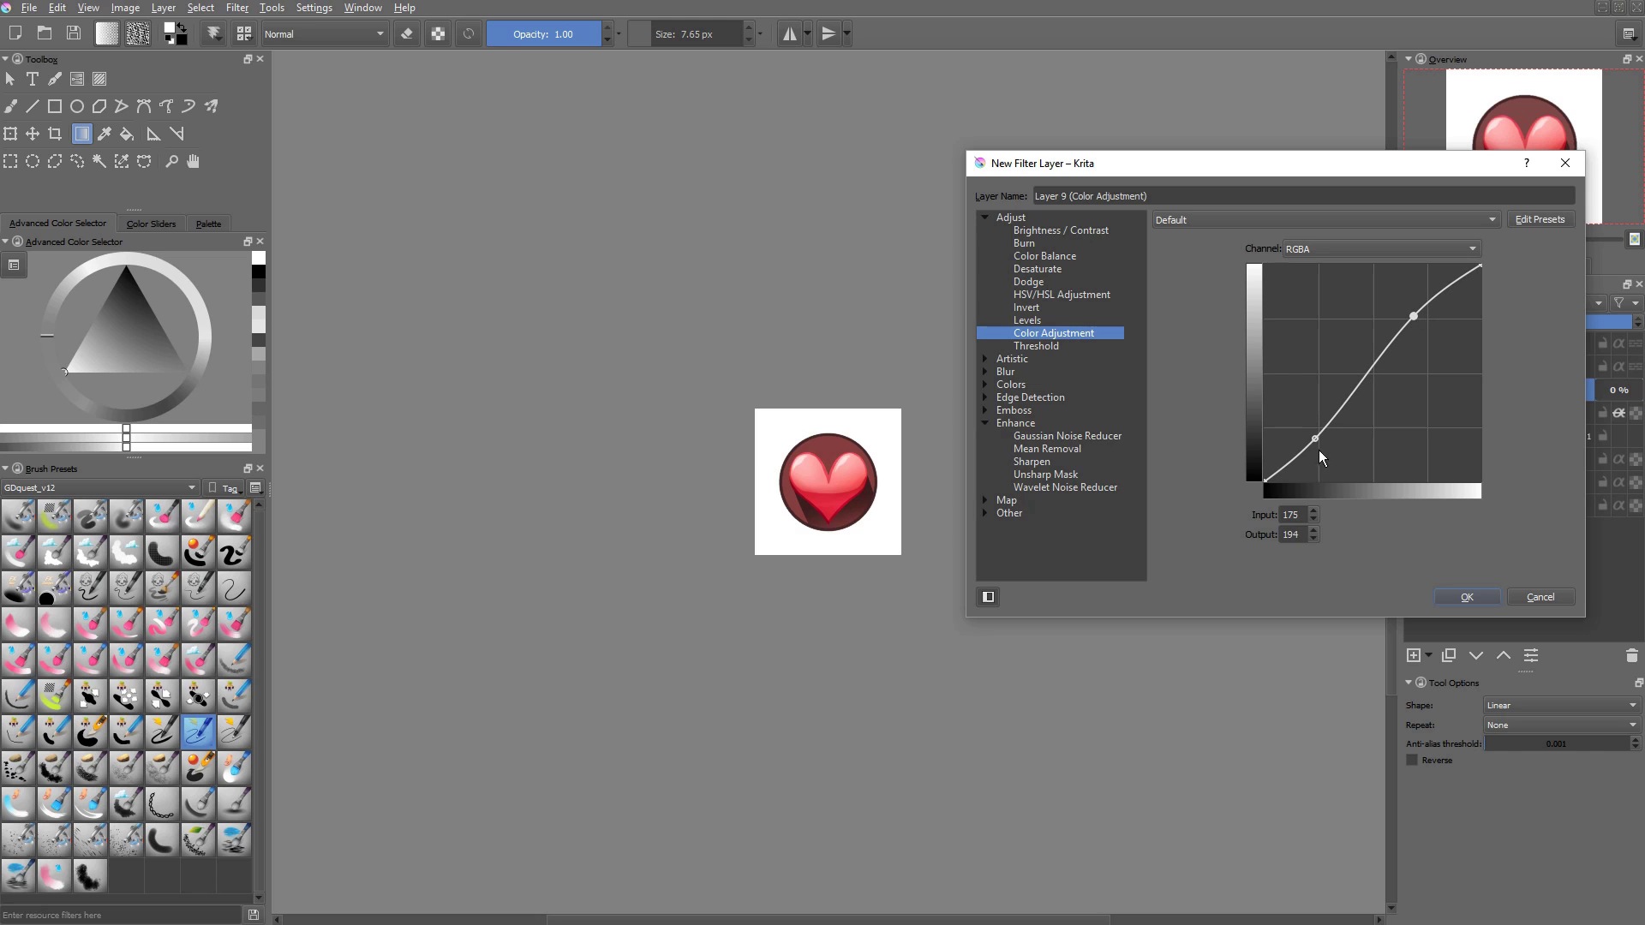
pyautogui.moveTo(1317, 437); pyautogui.dragTo(1317, 442)
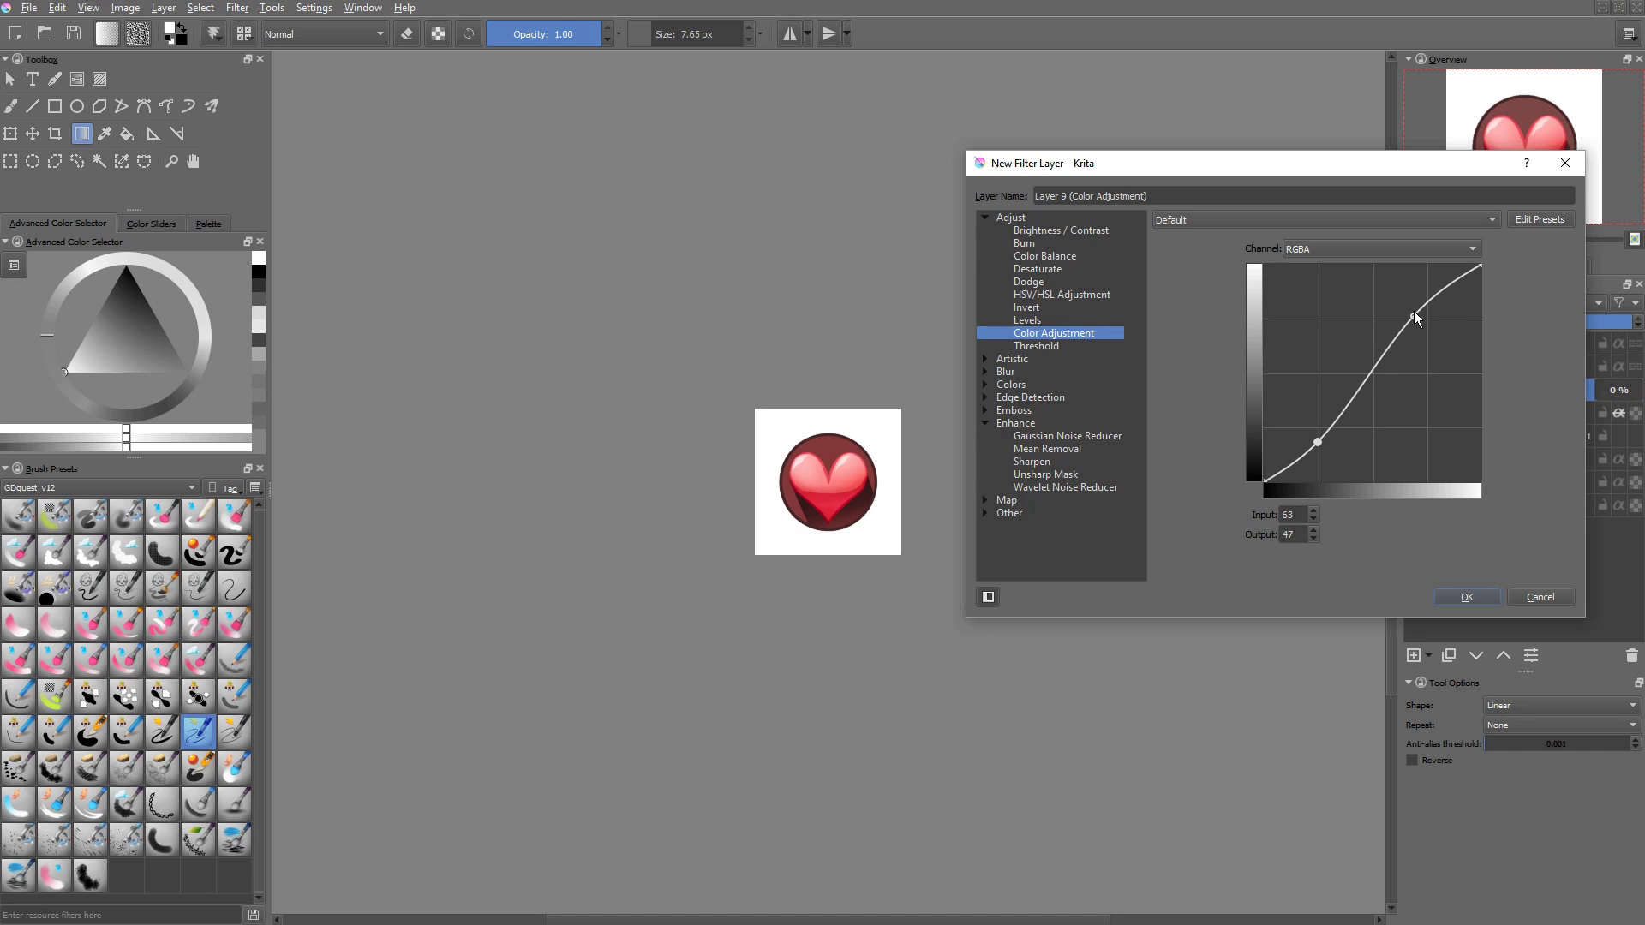
pyautogui.moveTo(1414, 319); pyautogui.dragTo(1414, 312)
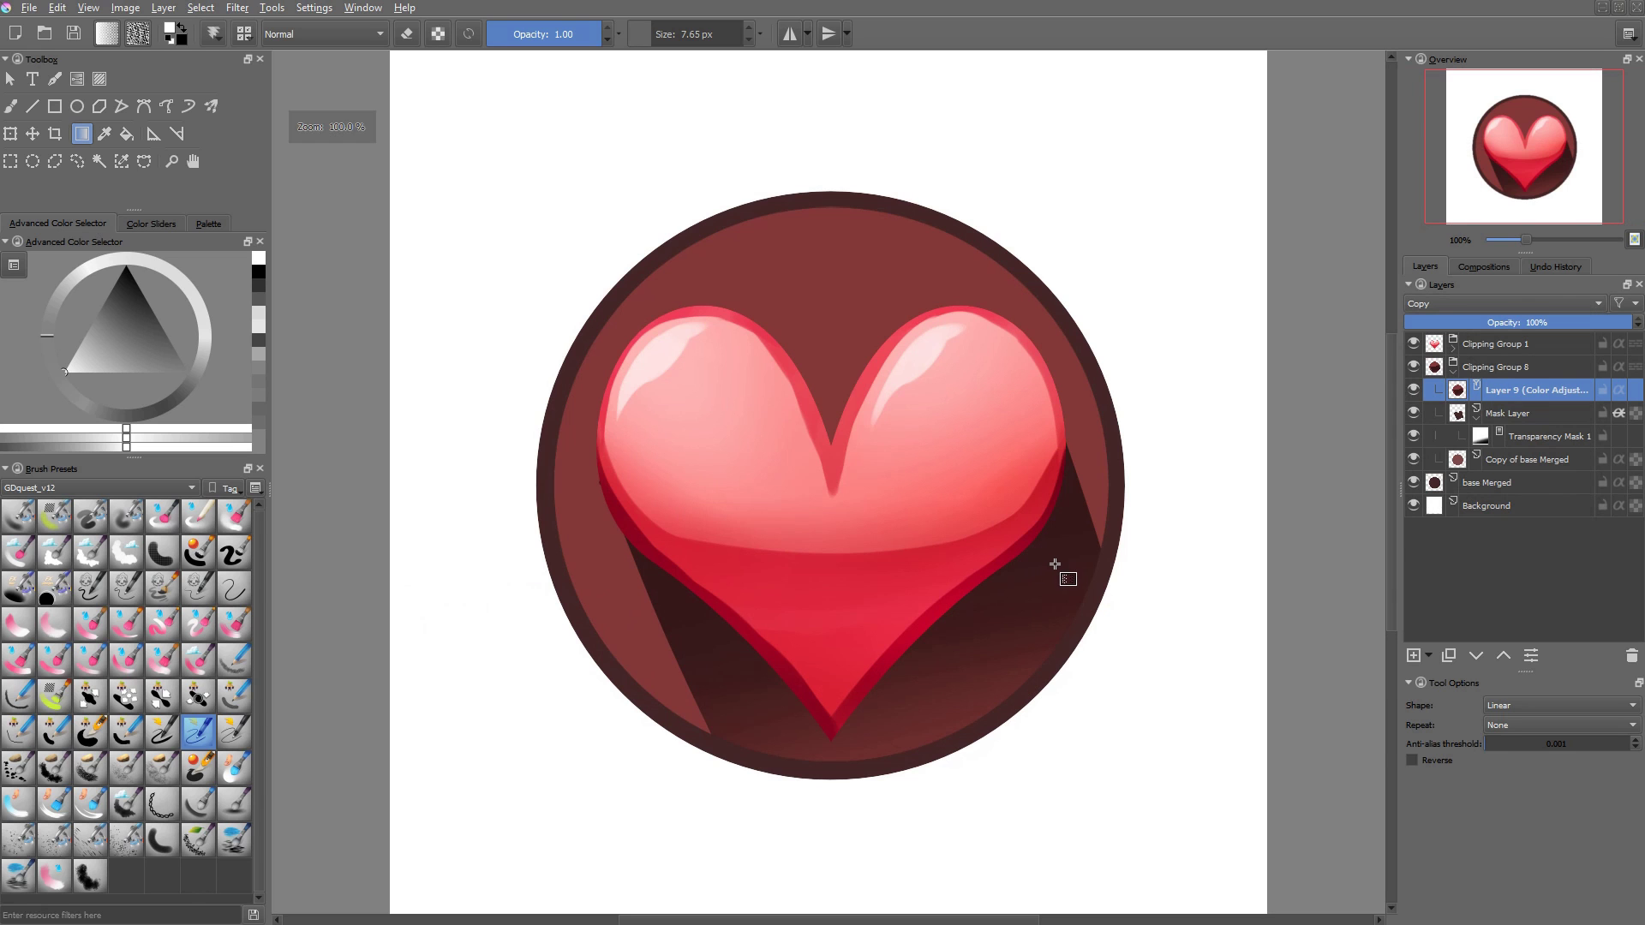
pyautogui.press('-')
pyautogui.press('-')
pyautogui.press('-')
pyautogui.press('-')
pyautogui.press('-')
pyautogui.press('-')
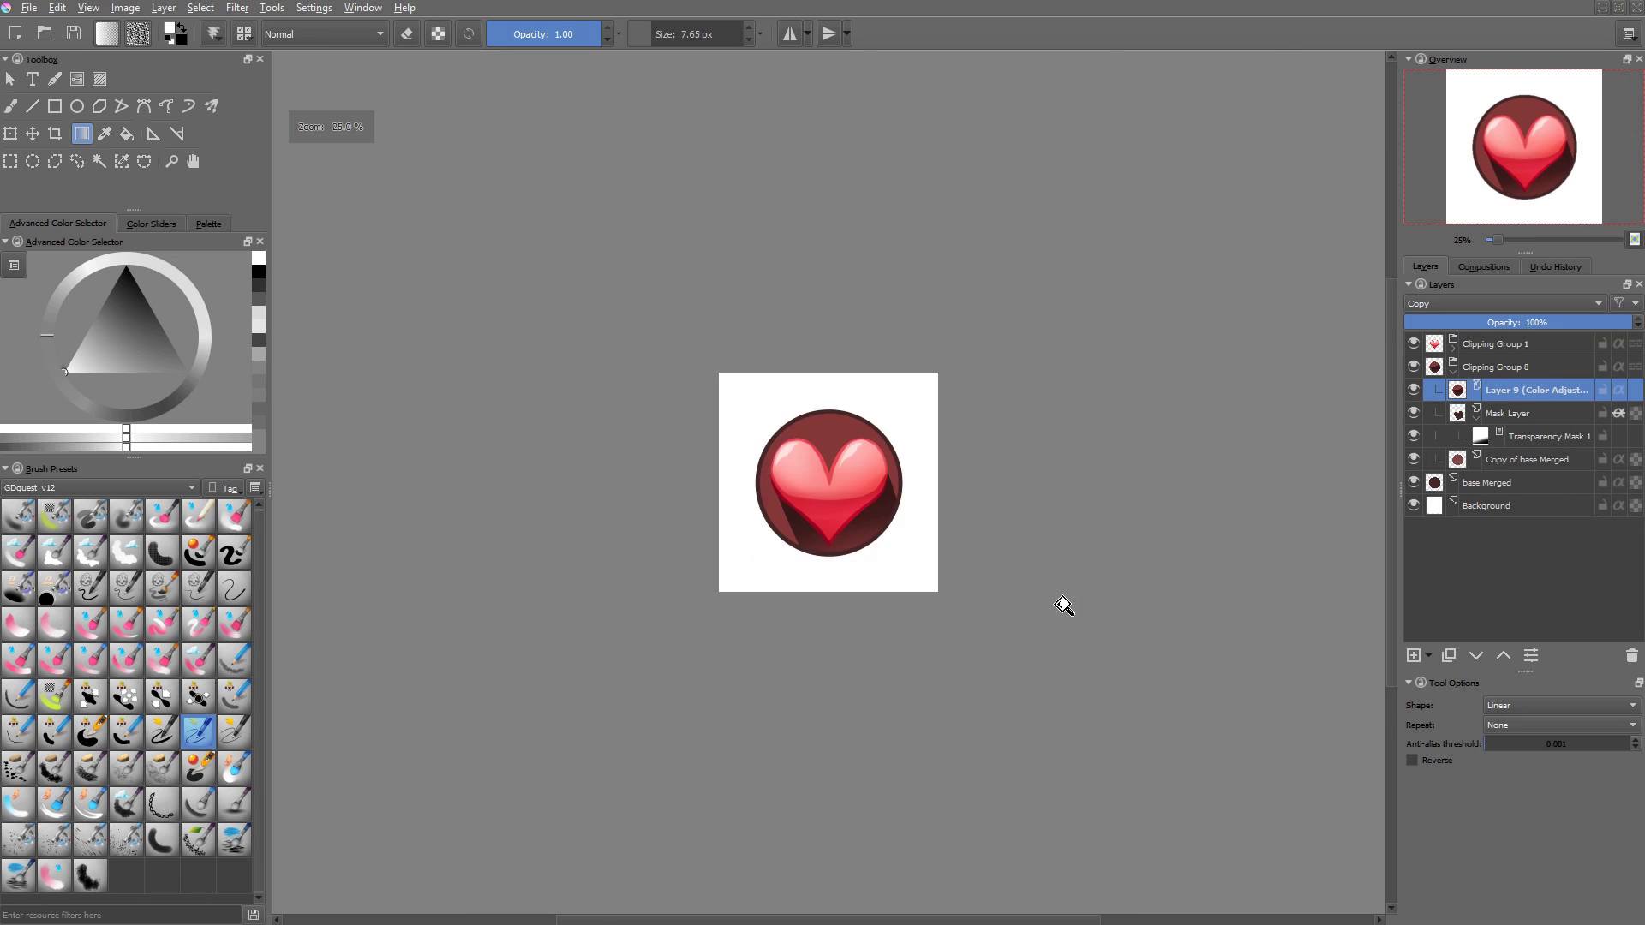